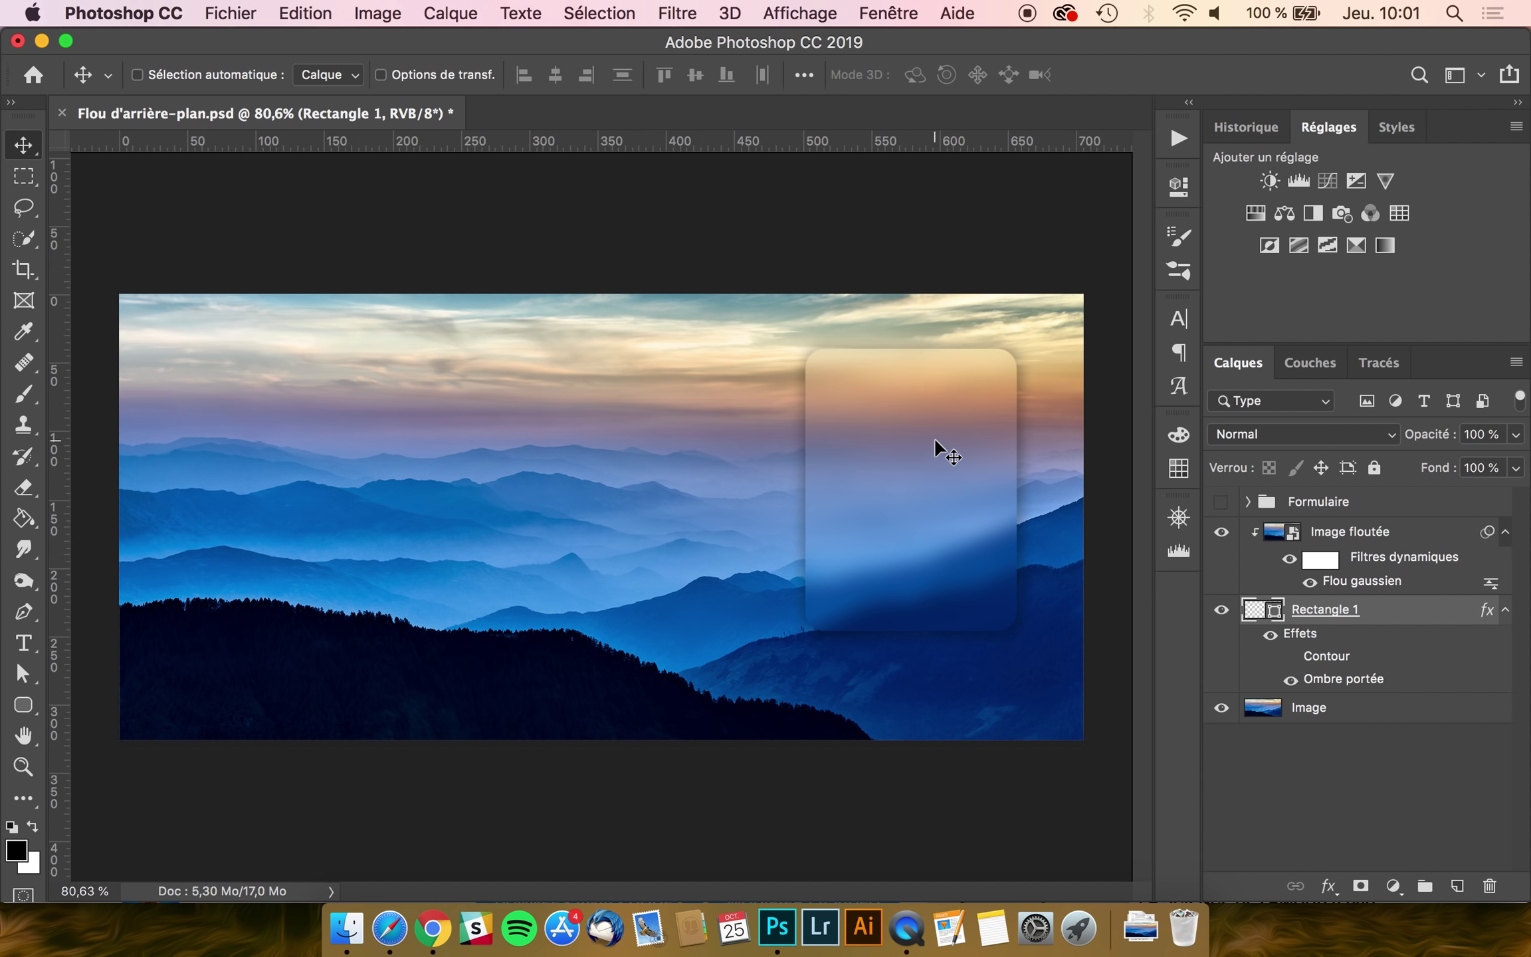
- Try moving the frosted card left, undo it, and show the Formulaire form group again
mouse_move(968, 435)
left_mouse_down()
mouse_move(803, 447)
mouse_move(596, 511)
mouse_move(424, 511)
mouse_move(348, 478)
mouse_move(319, 432)
mouse_move(347, 386)
mouse_move(453, 334)
mouse_move(502, 265)
mouse_move(594, 191)
mouse_move(625, 198)
mouse_move(768, 387)
left_mouse_up()
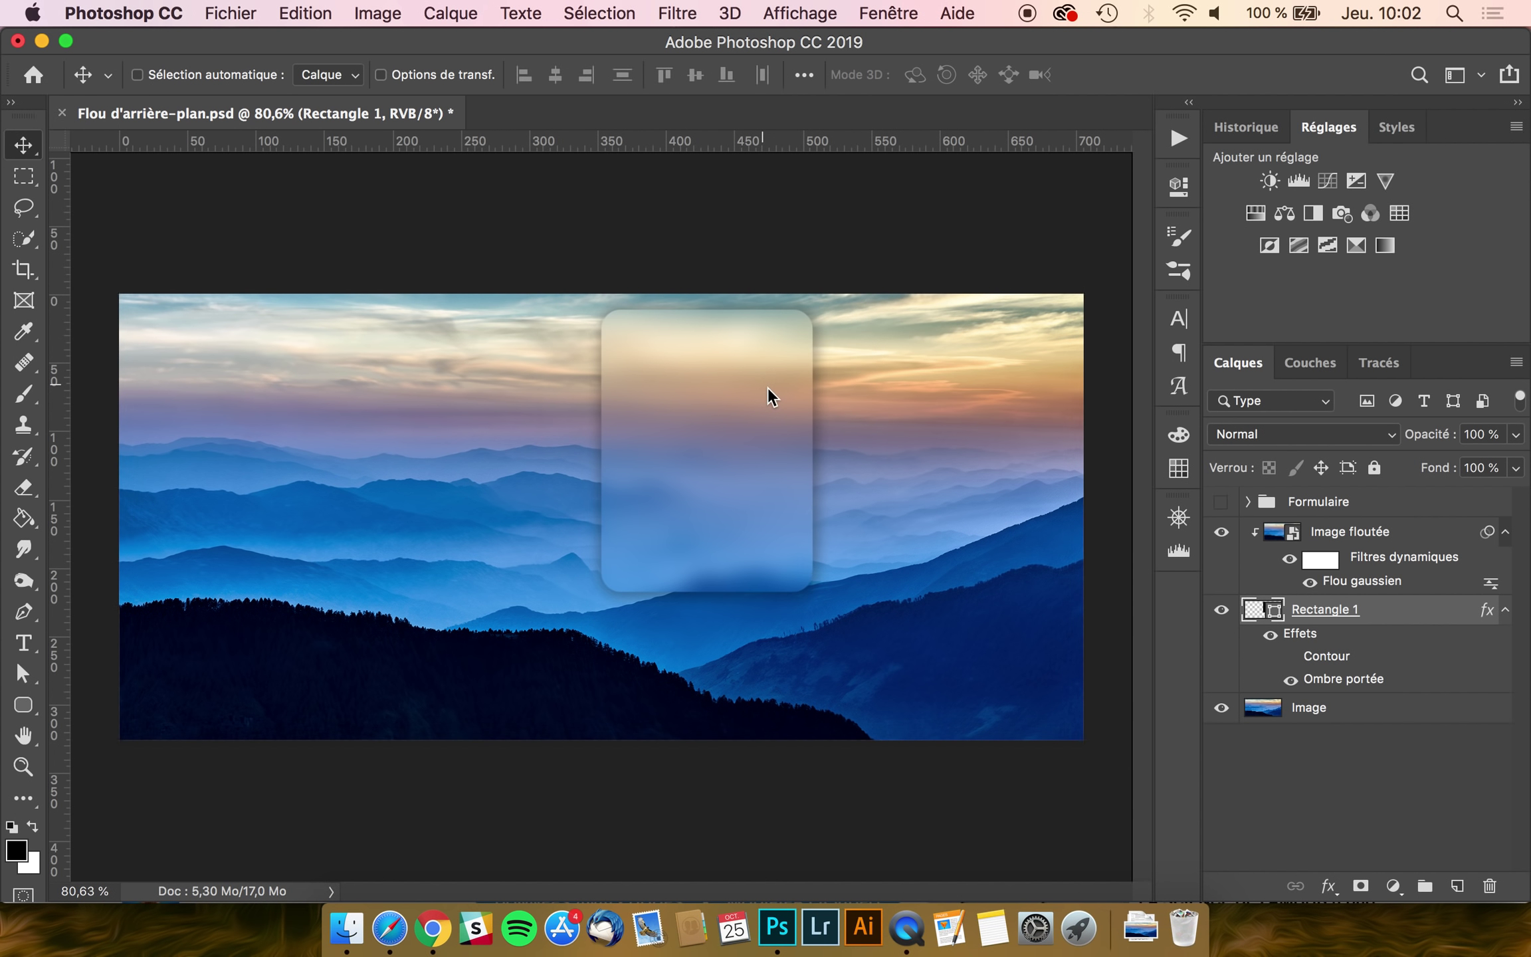
key("super+z")
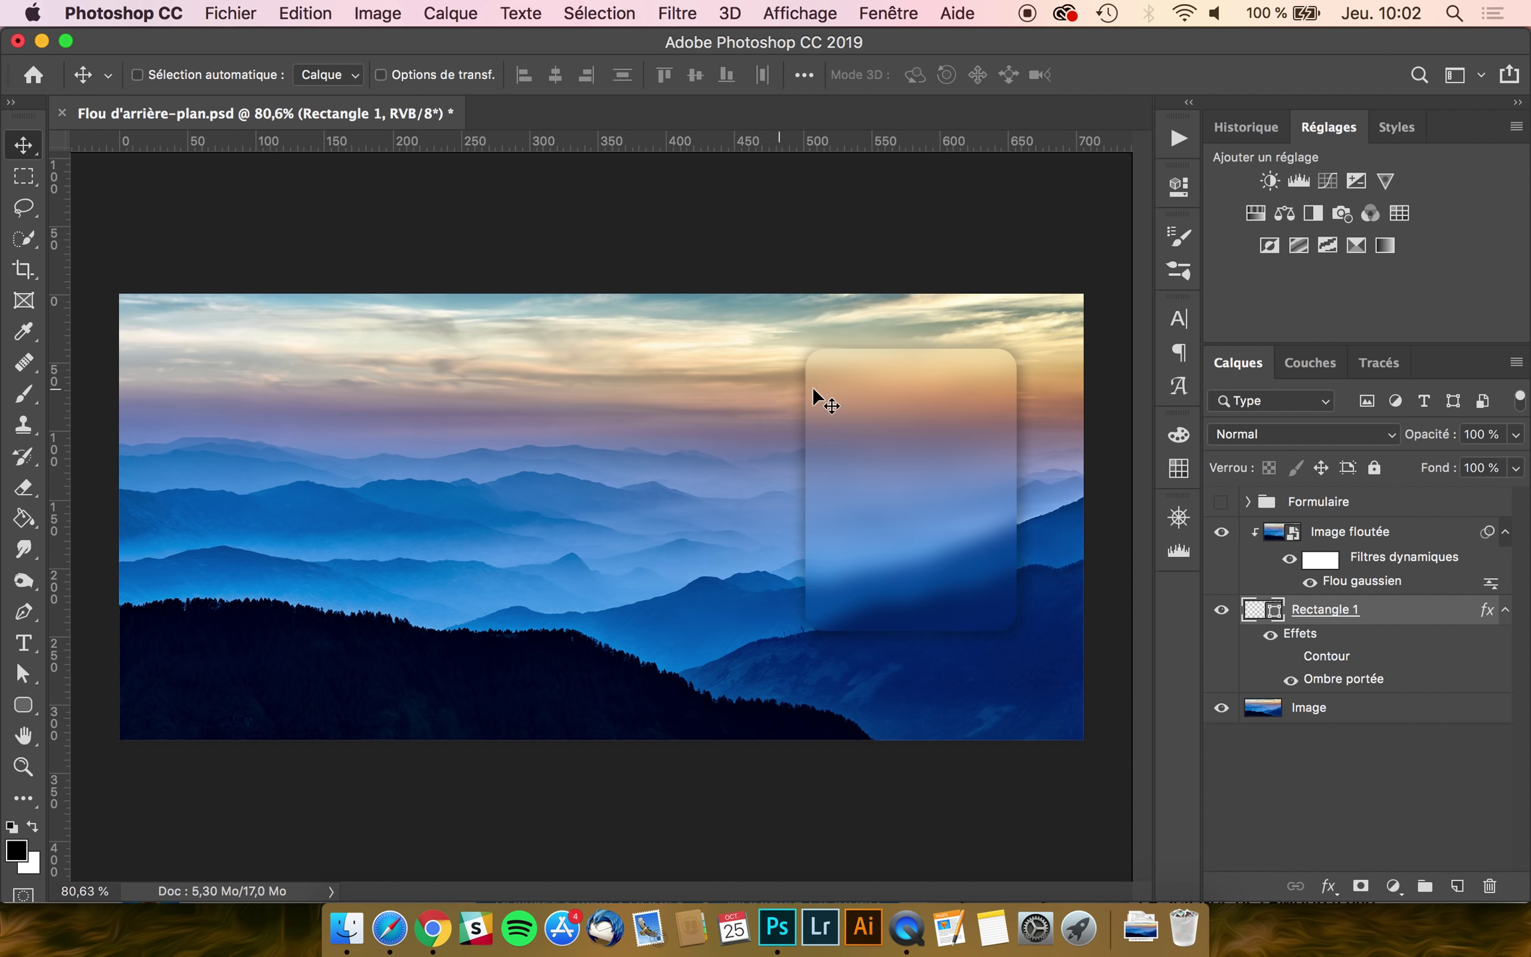
left_click(1222, 501)
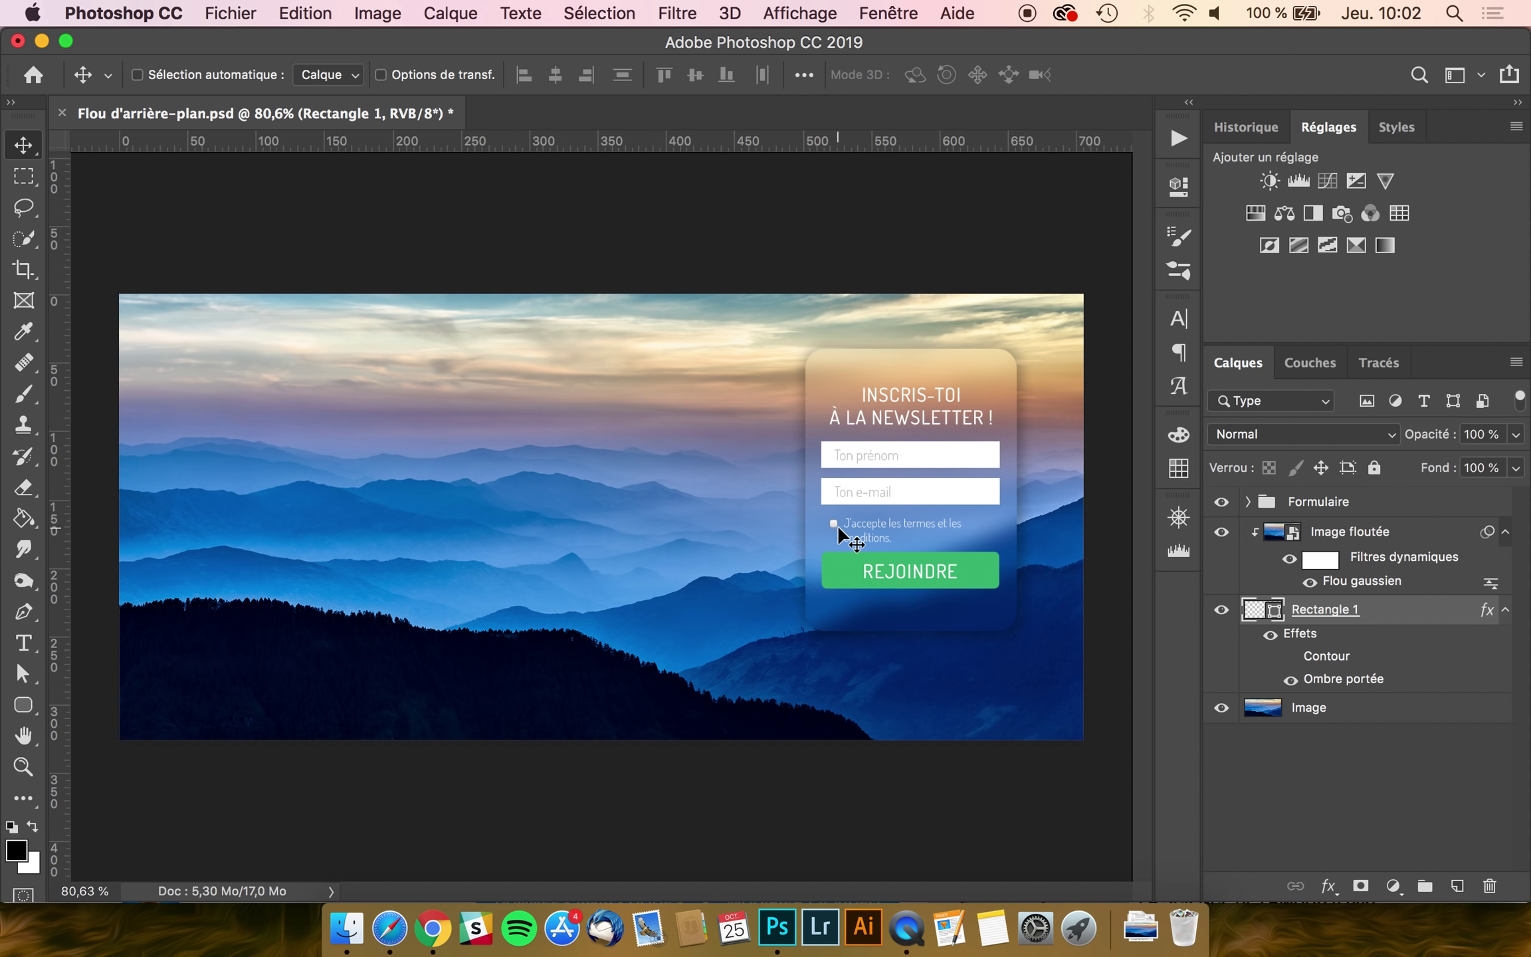
- Hide the Formulaire group and list the downloaded files to find the mountain photo
left_click(1221, 502)
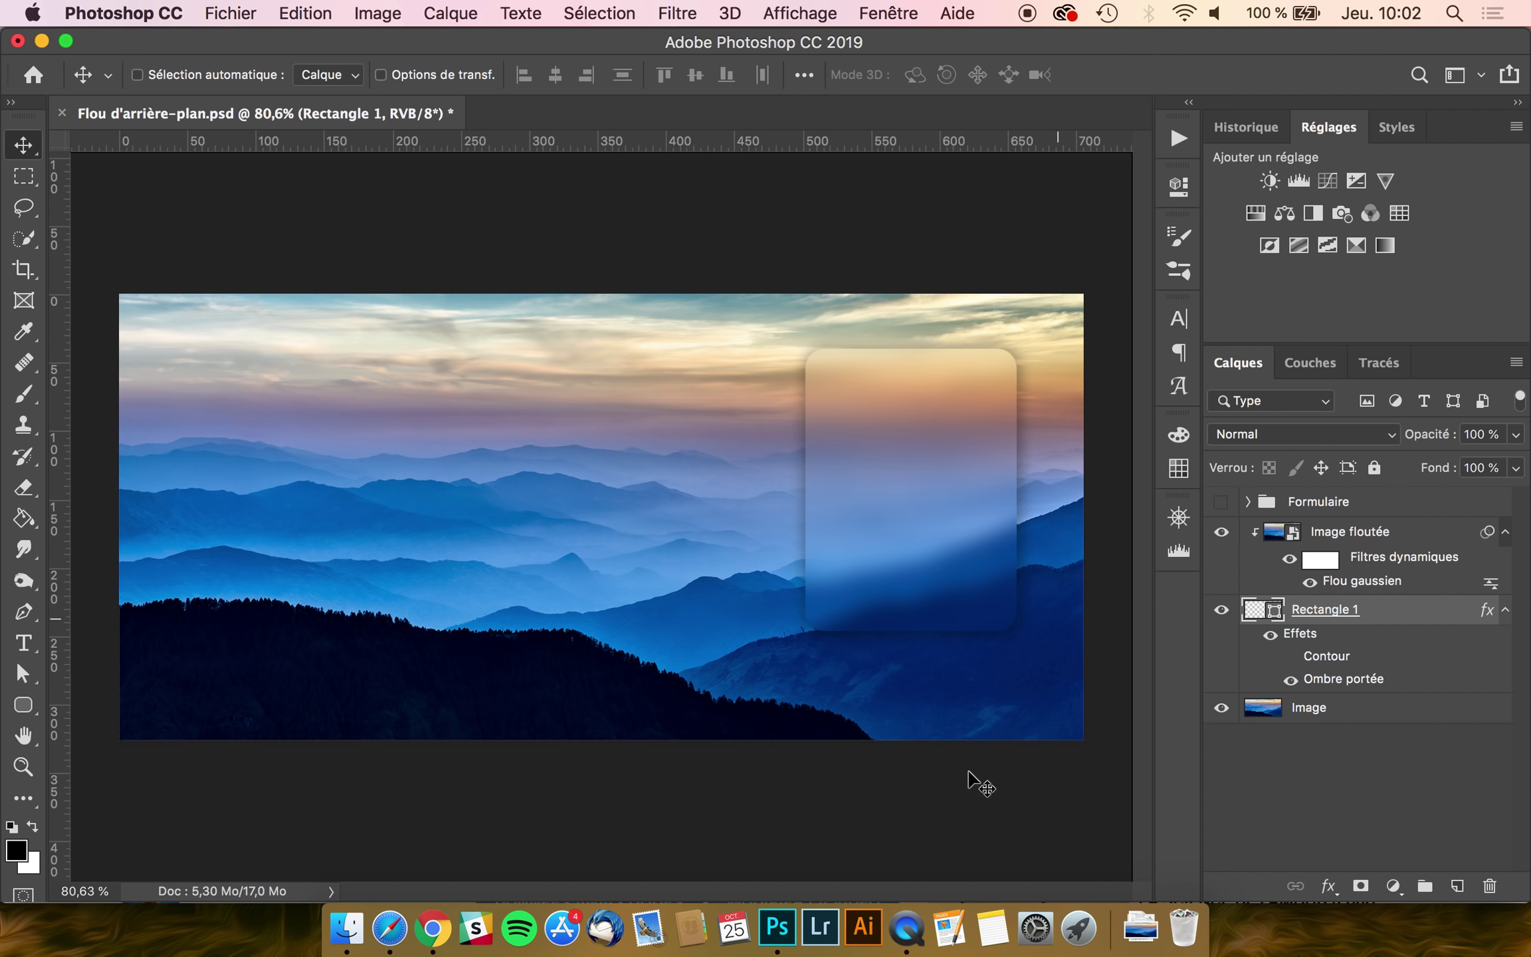
left_click(1141, 927)
- Open the mountain JPG in Photoshop, keeping its embedded colour profile
left_click_drag(1153, 839, 568, 116)
left_click(627, 446)
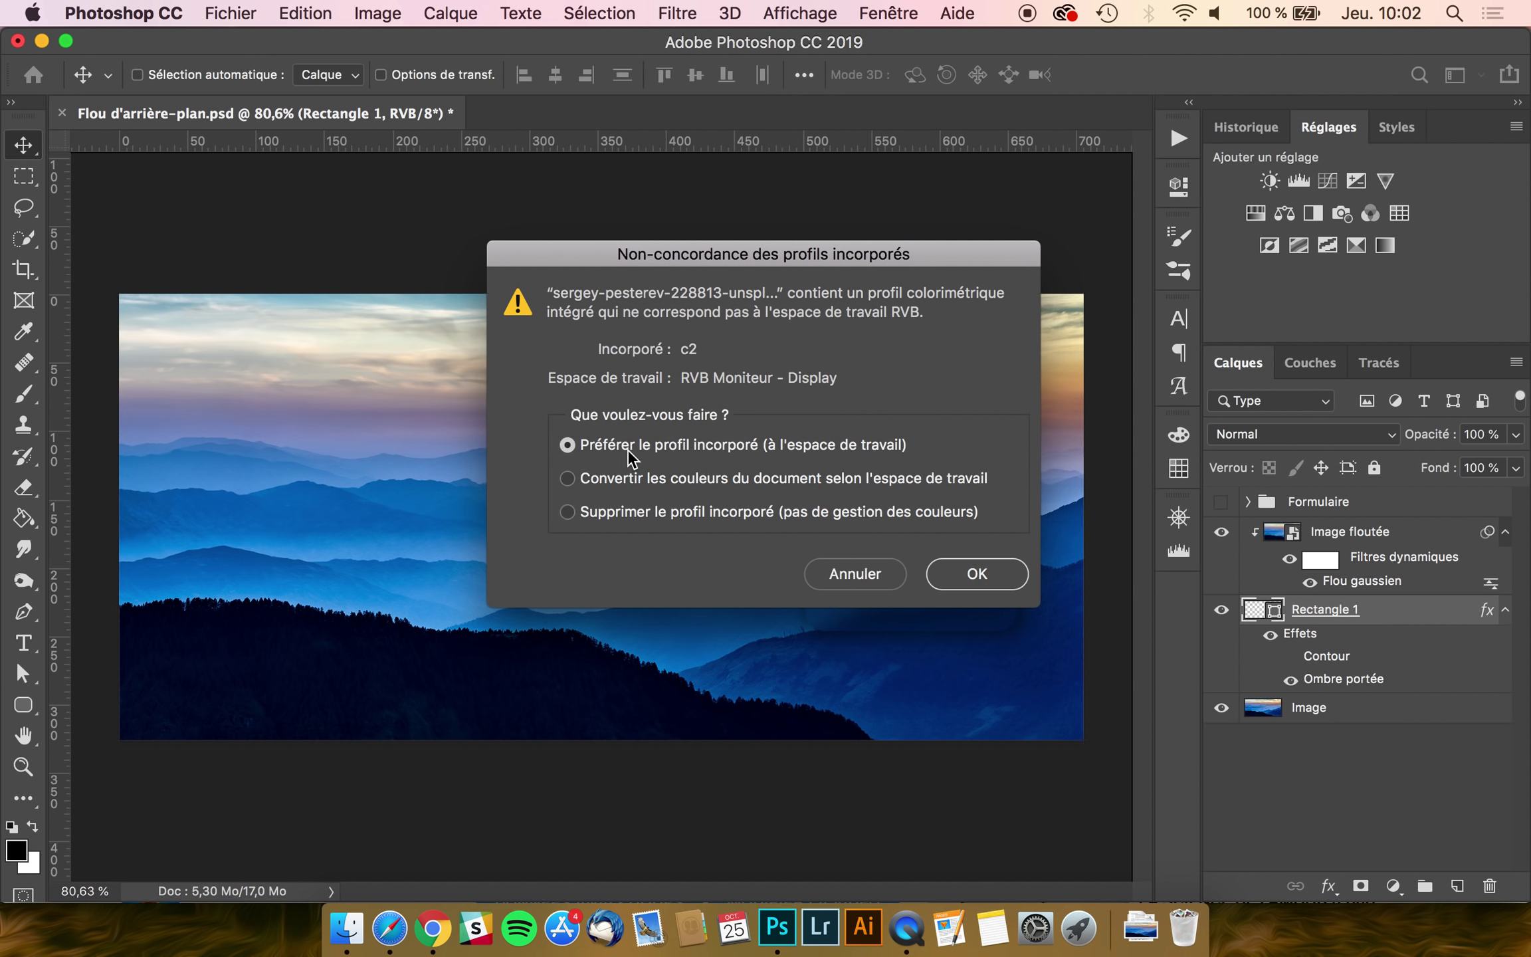
left_click(996, 571)
- Resize the photo to 2000 pixels wide with Image Size
left_click(382, 13)
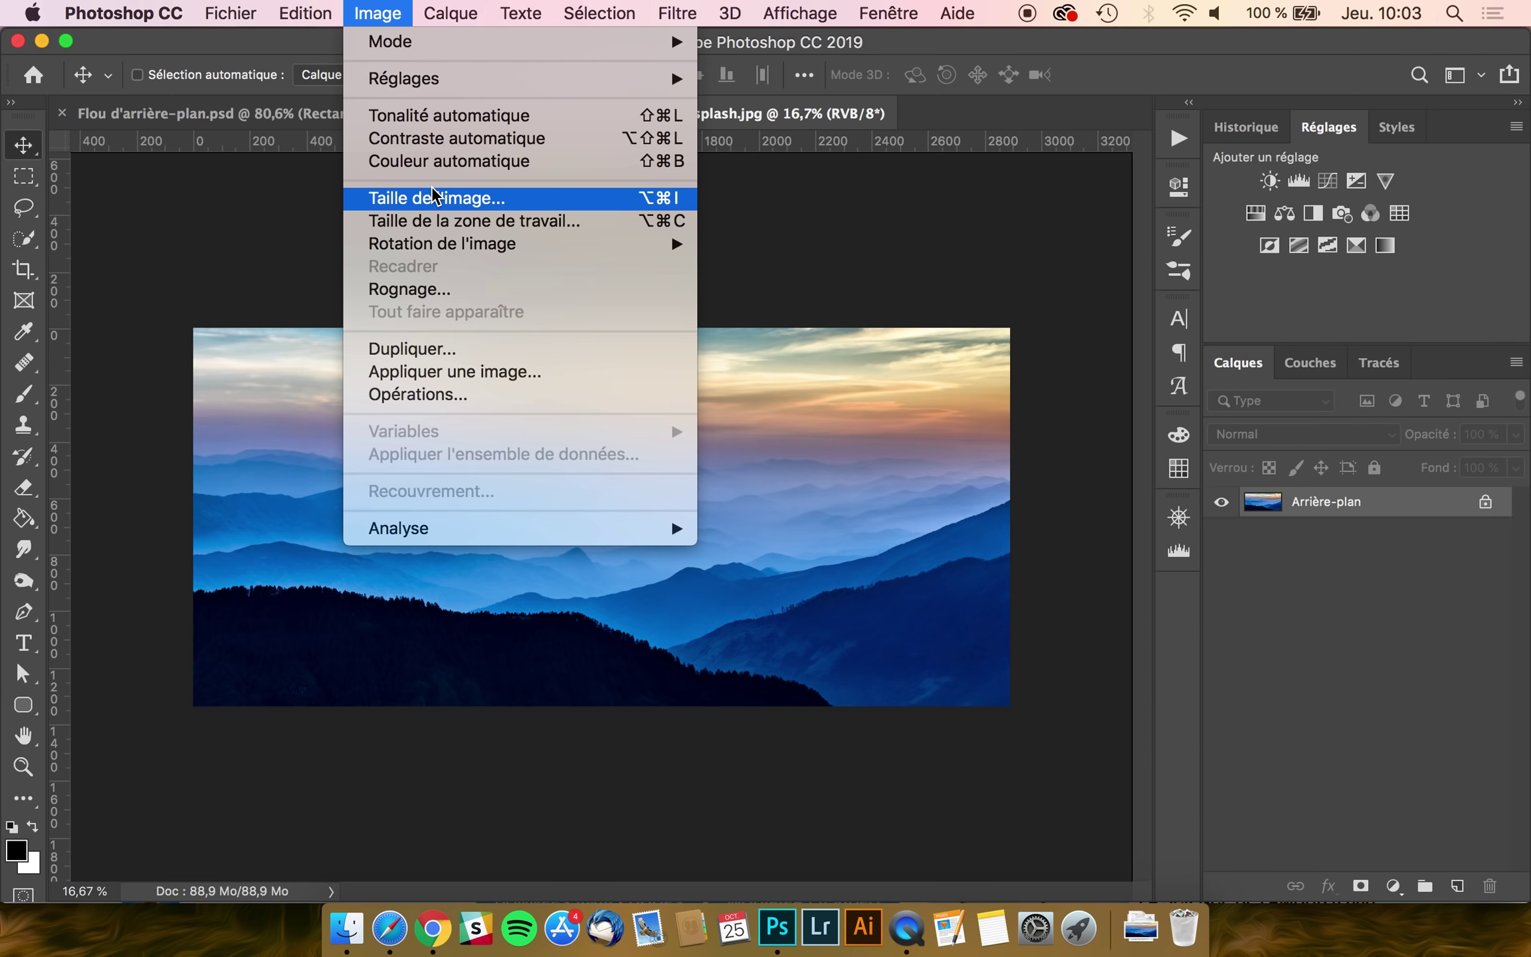
left_click(432, 195)
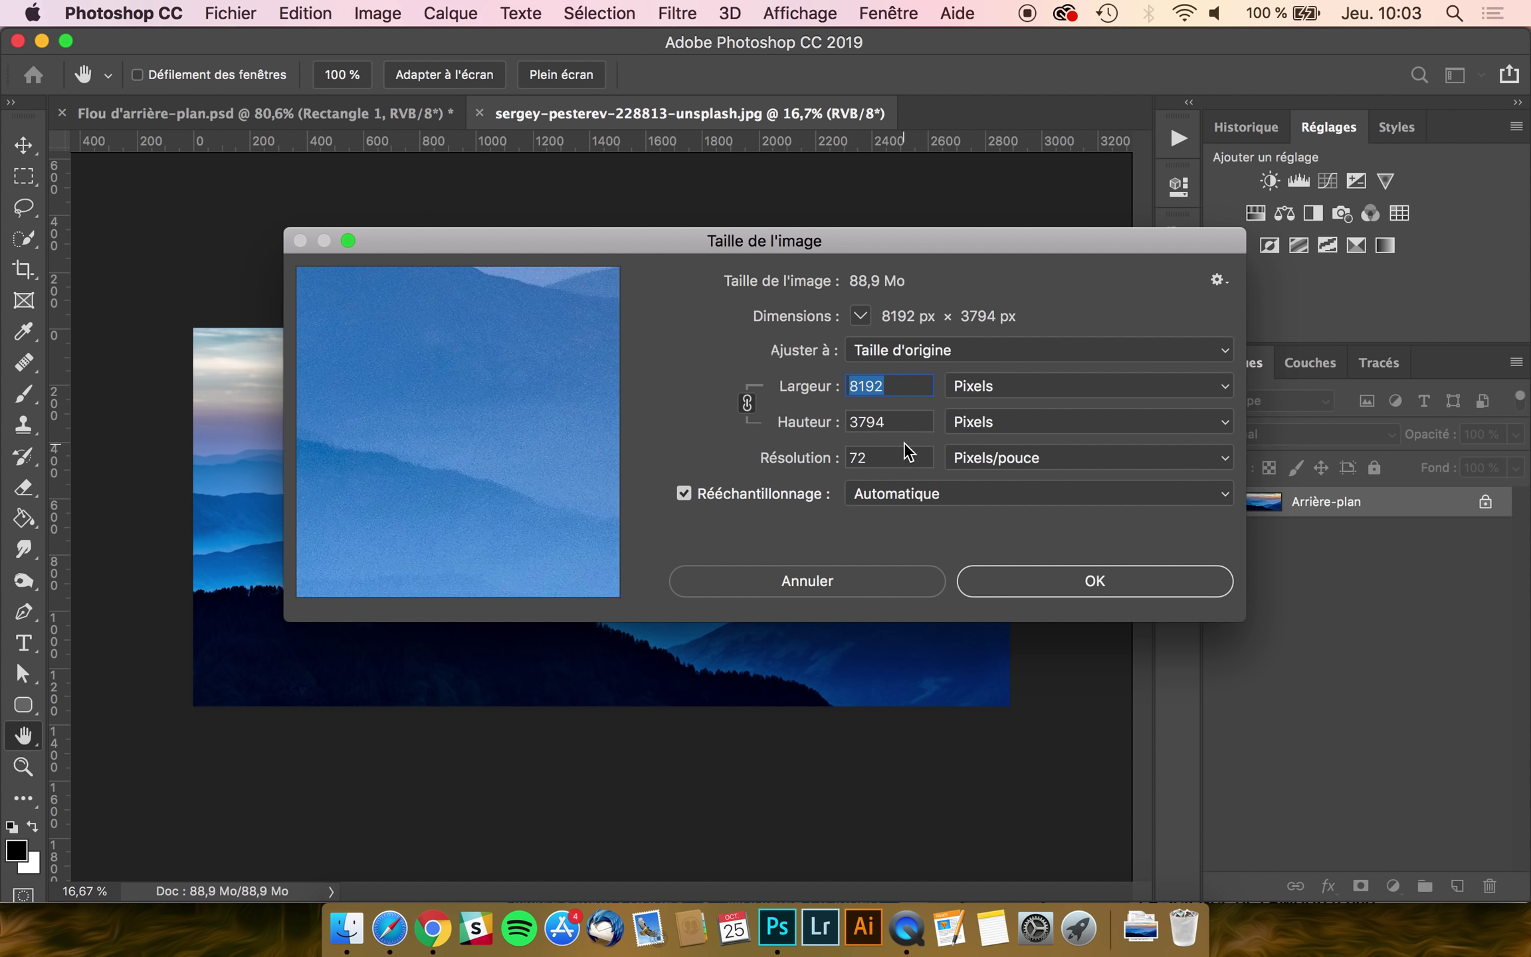
type("2000")
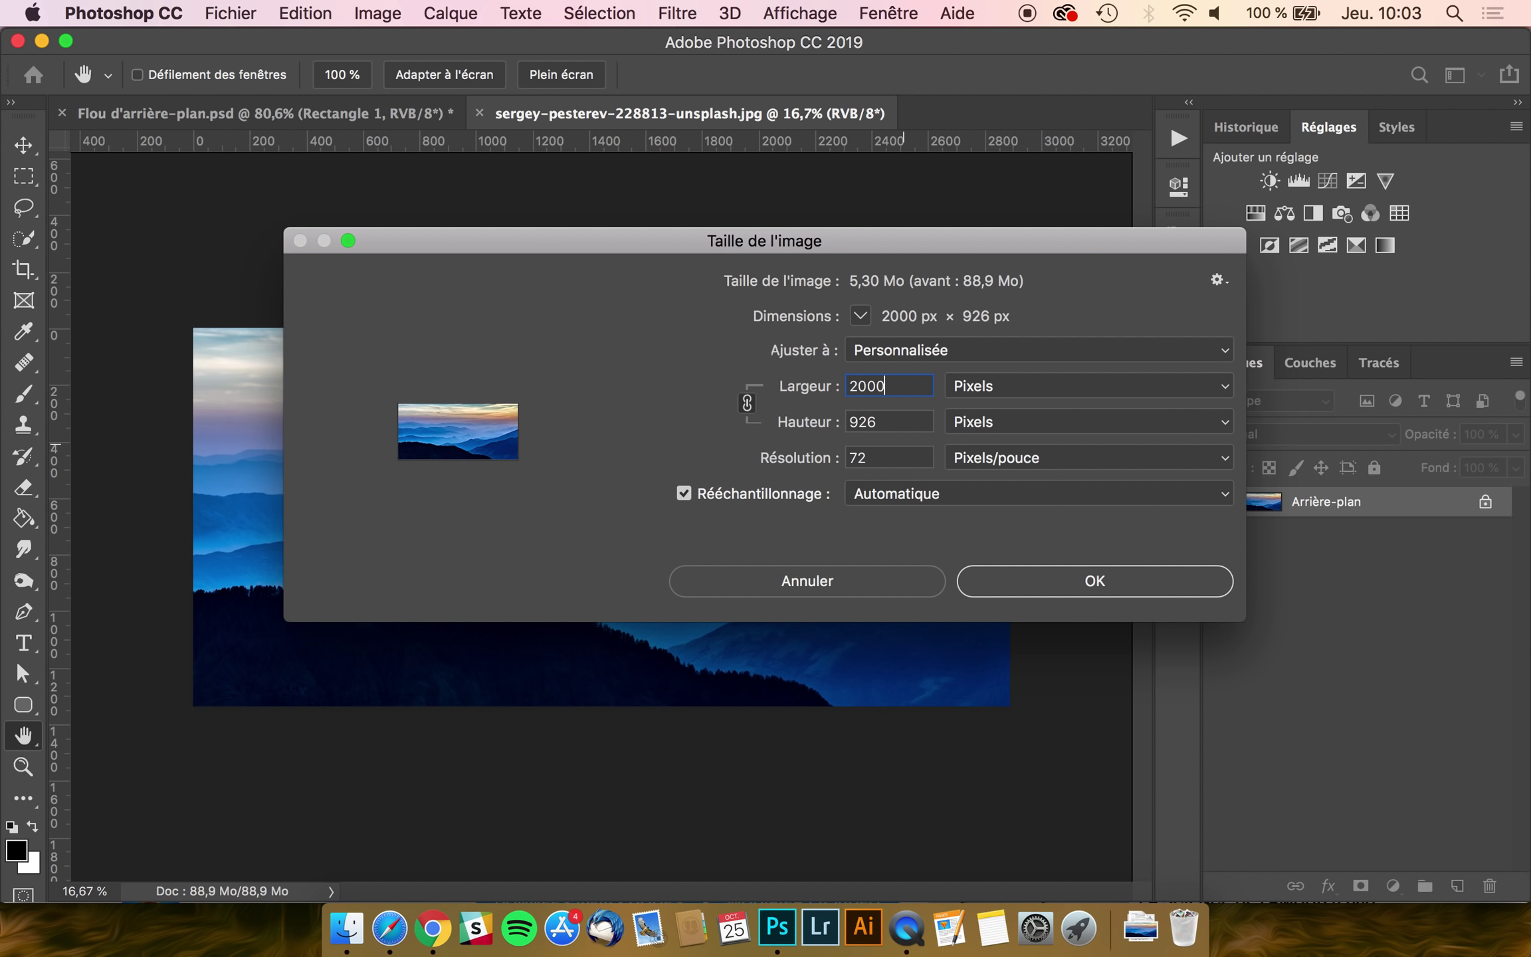
left_click(1087, 581)
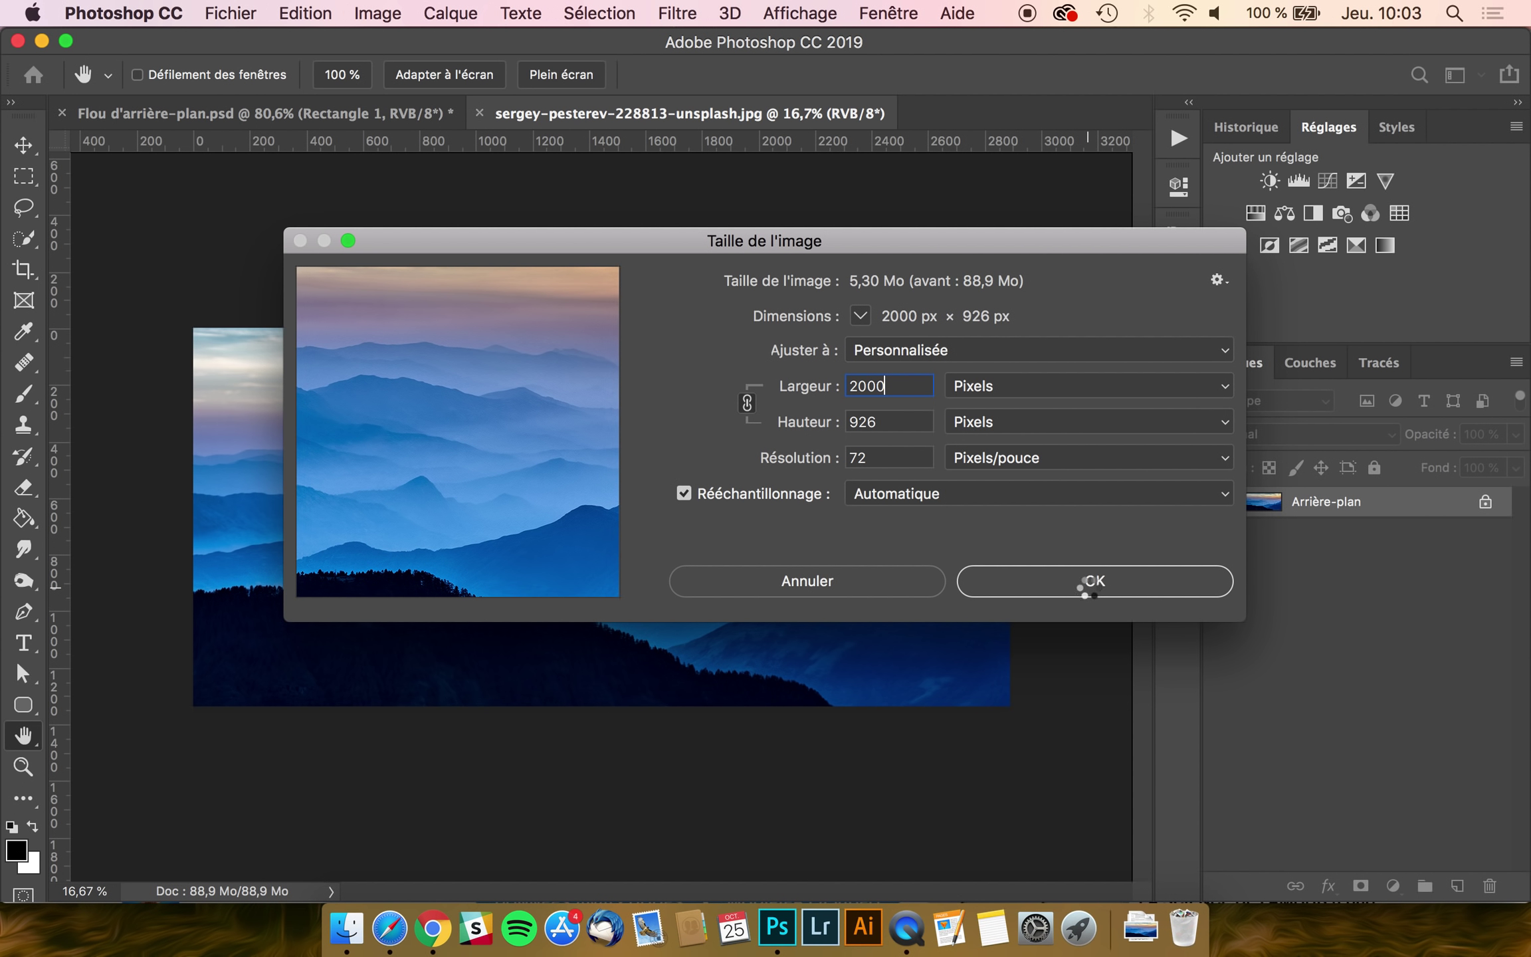
key("super+plus")
key("super+plus")
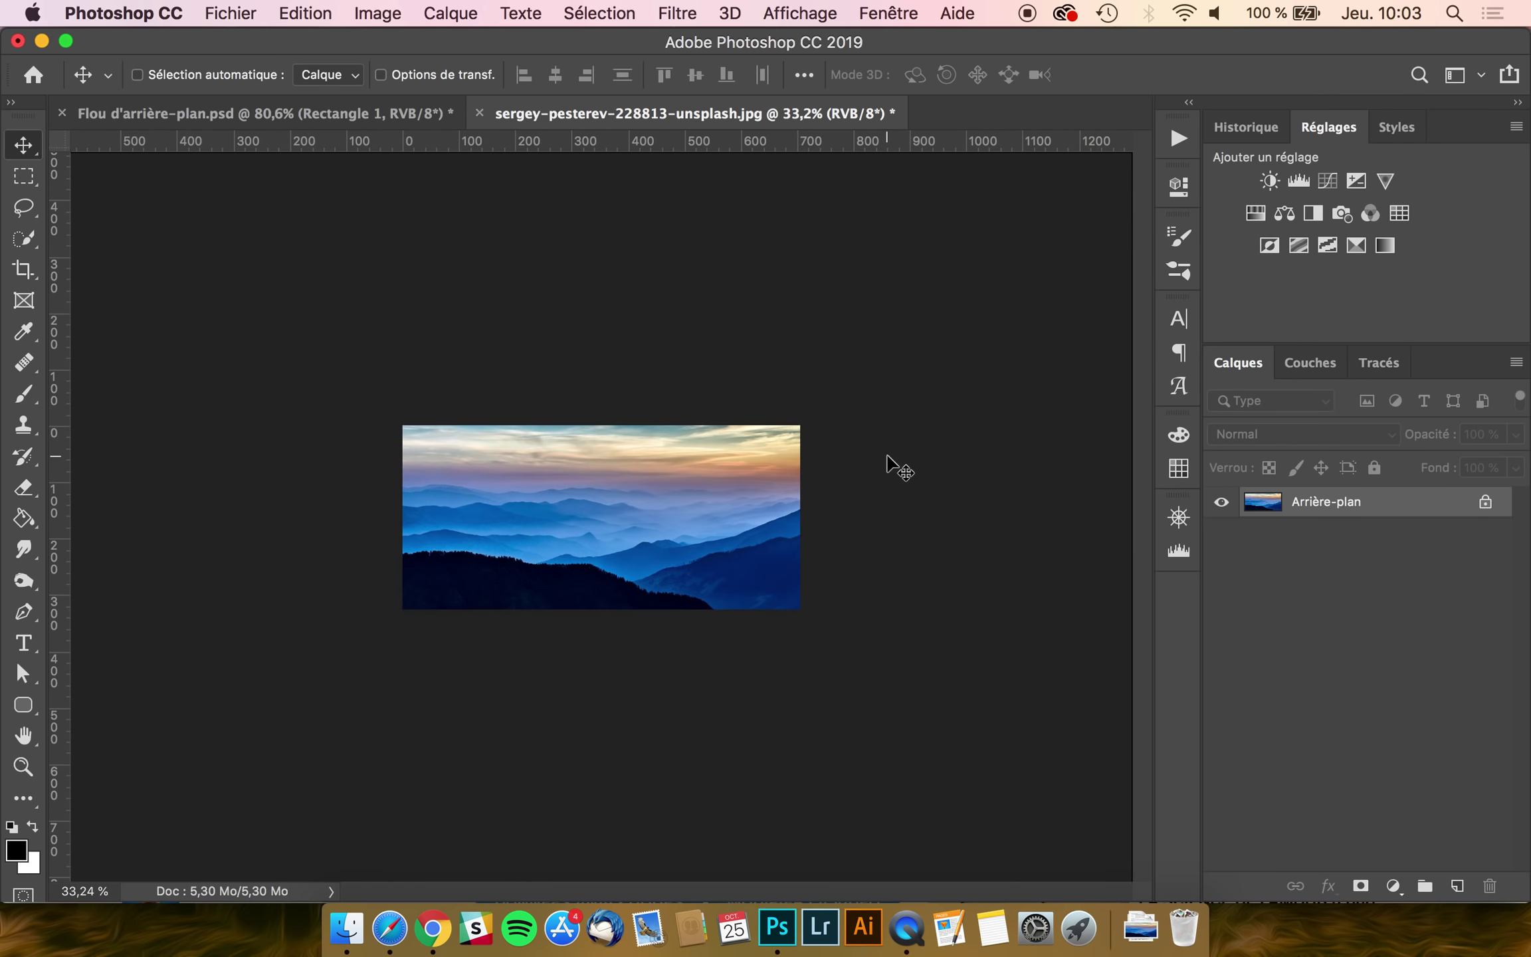
- Duplicate the background with Cmd+J, name the copy 'Flou', and convert it to a smart object
key("super+plus")
key("super+plus")
key("super")
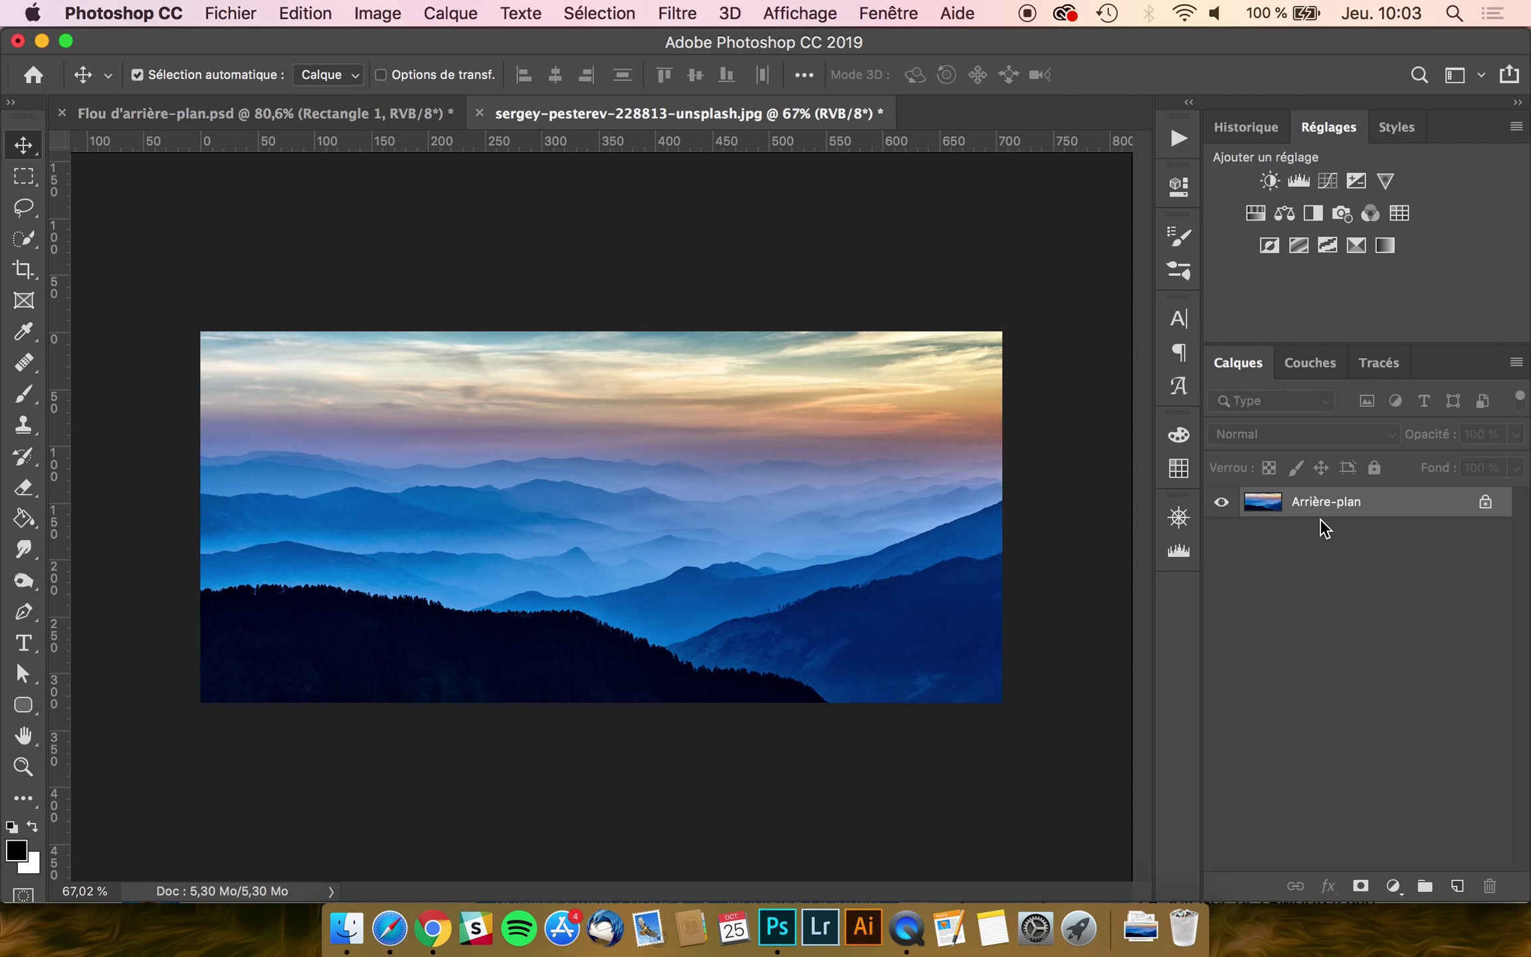
key("super+j")
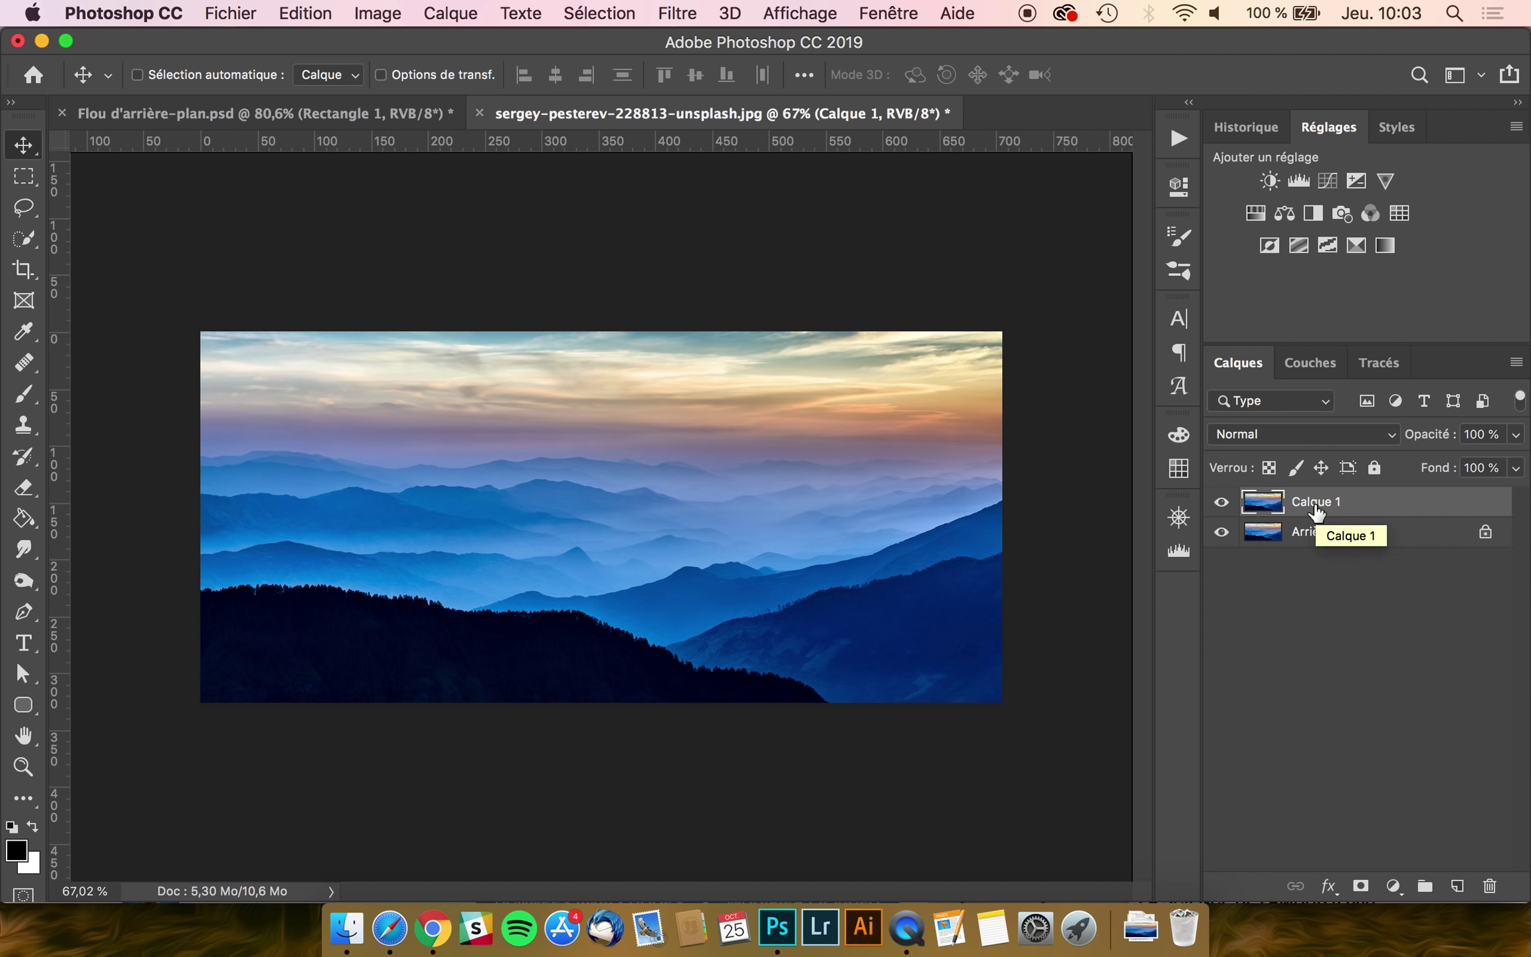
double_click(1315, 504)
type("Flou")
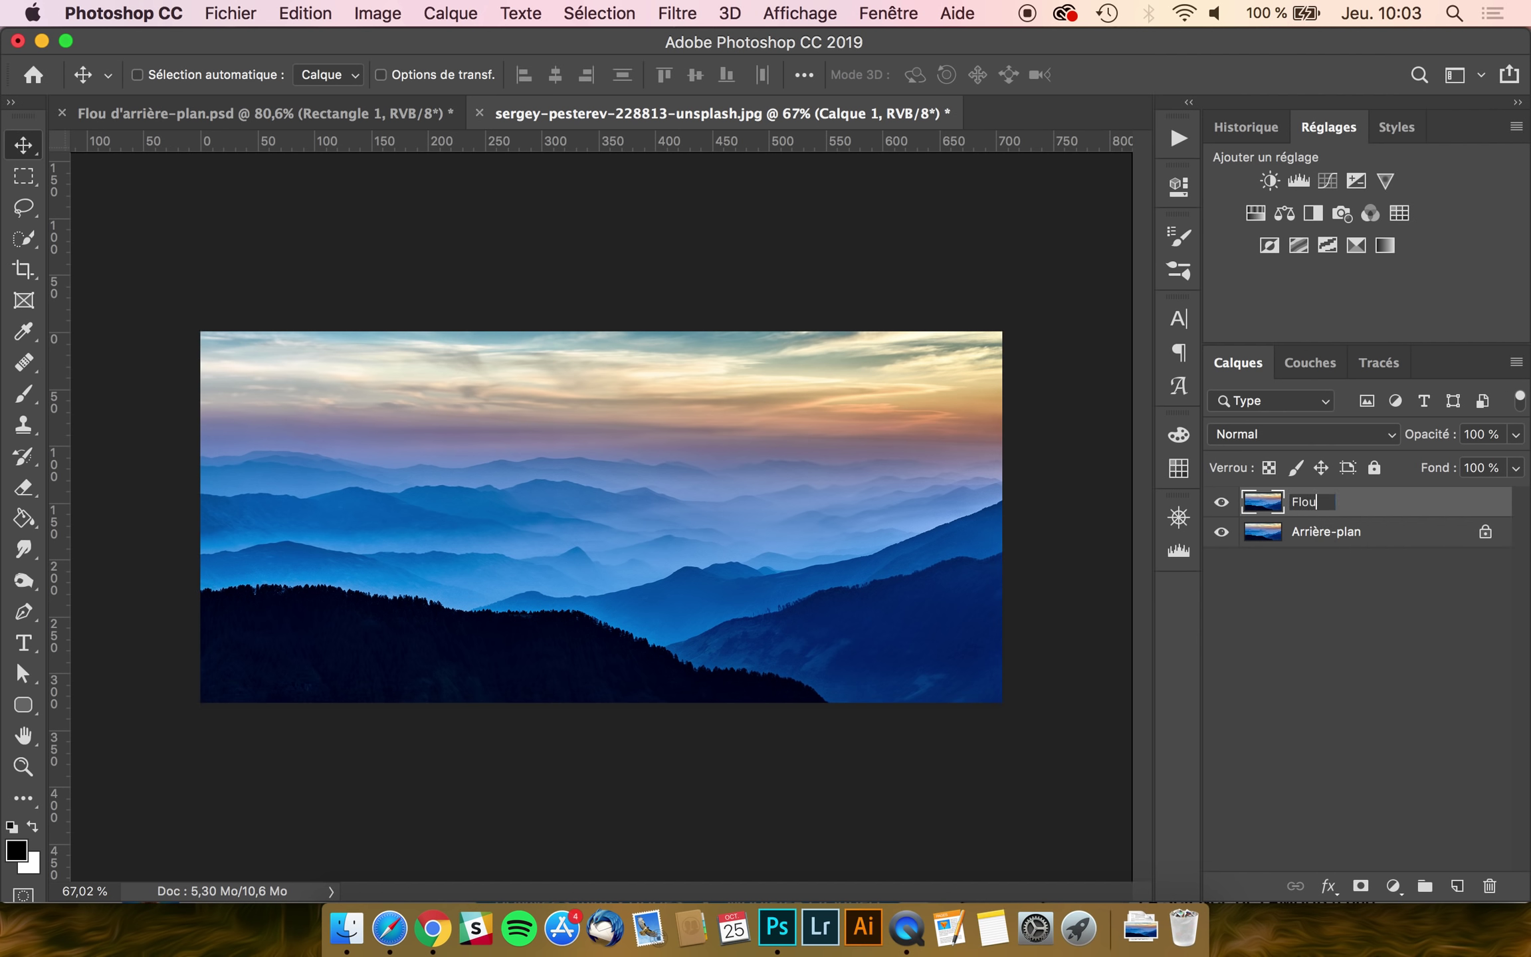
key("Return")
right_click(1367, 506)
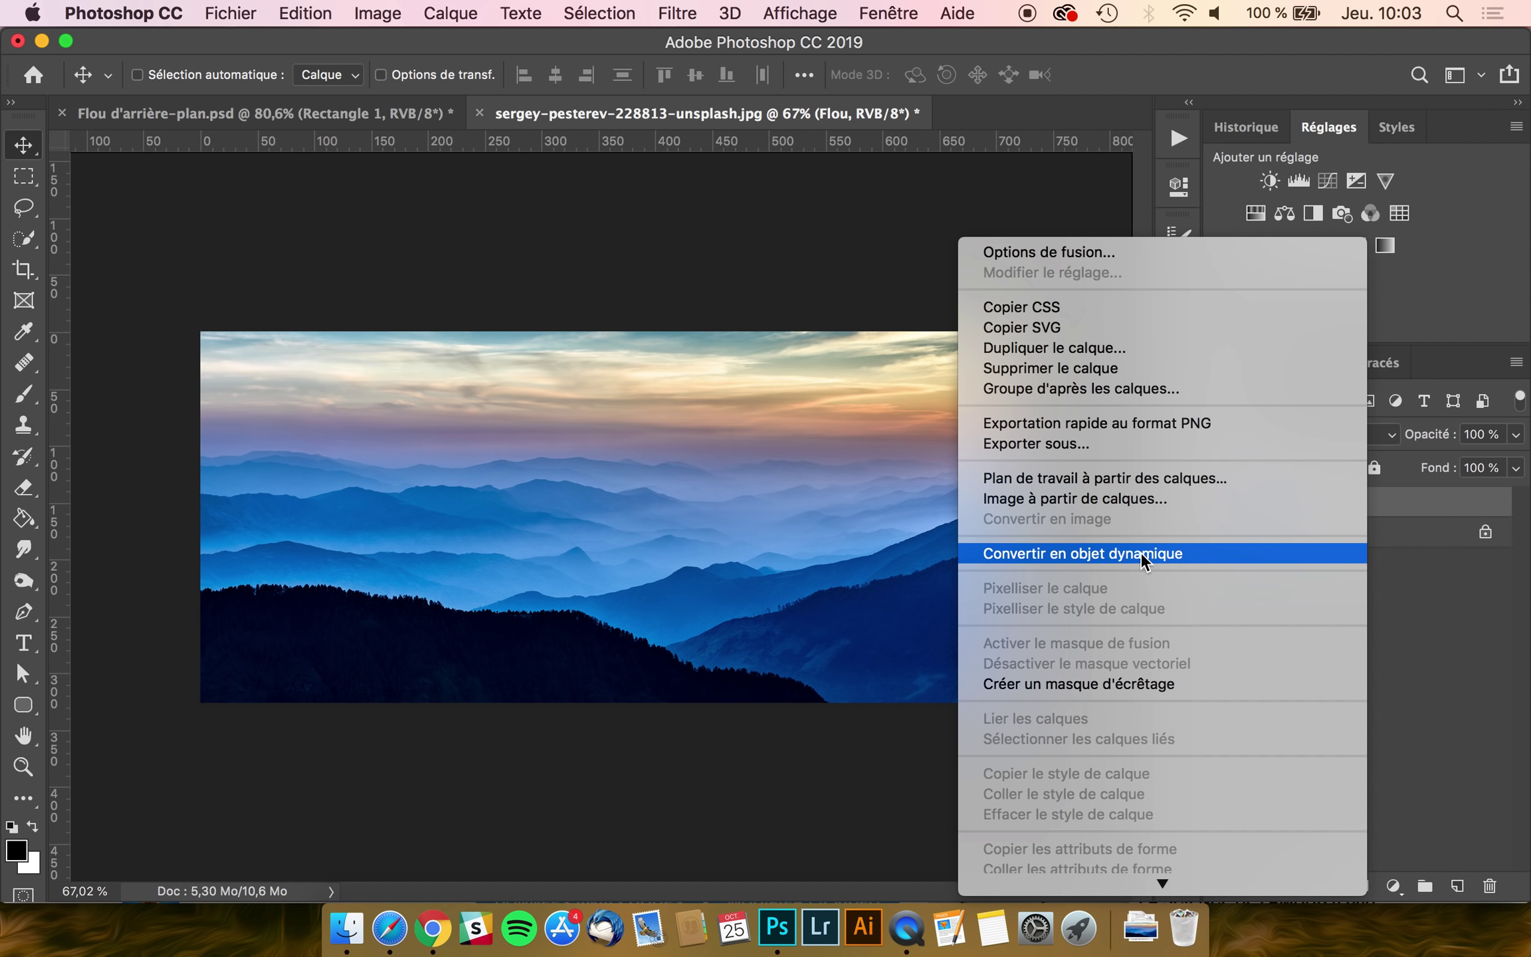
left_click(1140, 553)
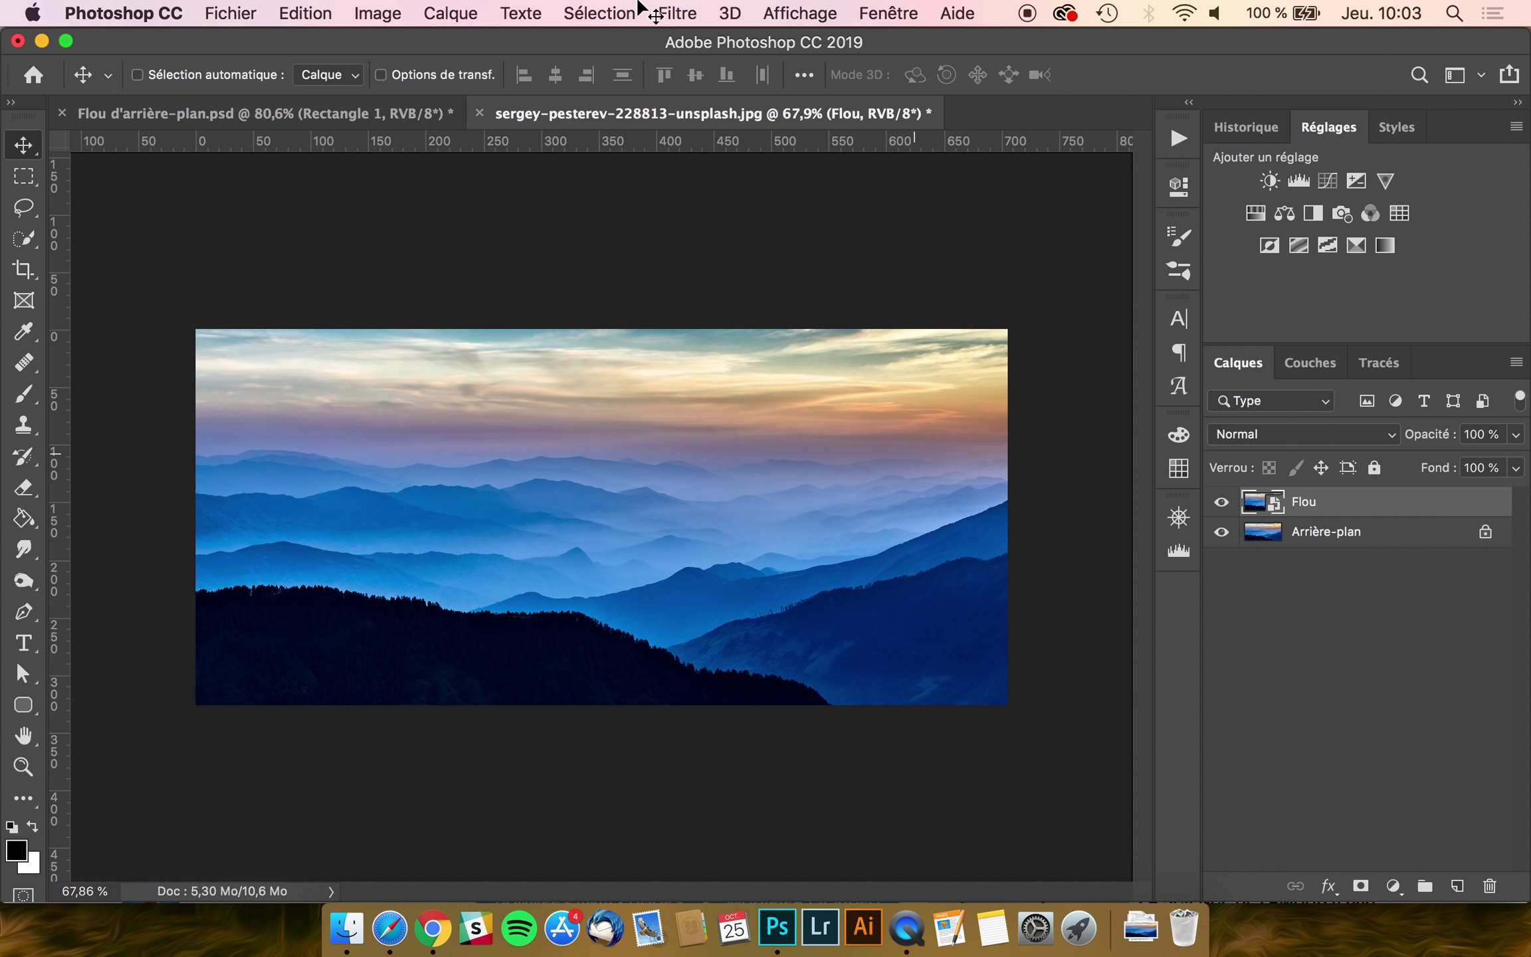
- Apply a Flou gaussien smart filter with a 20-pixel radius to the Flou layer
left_click(676, 12)
mouse_move(706, 365)
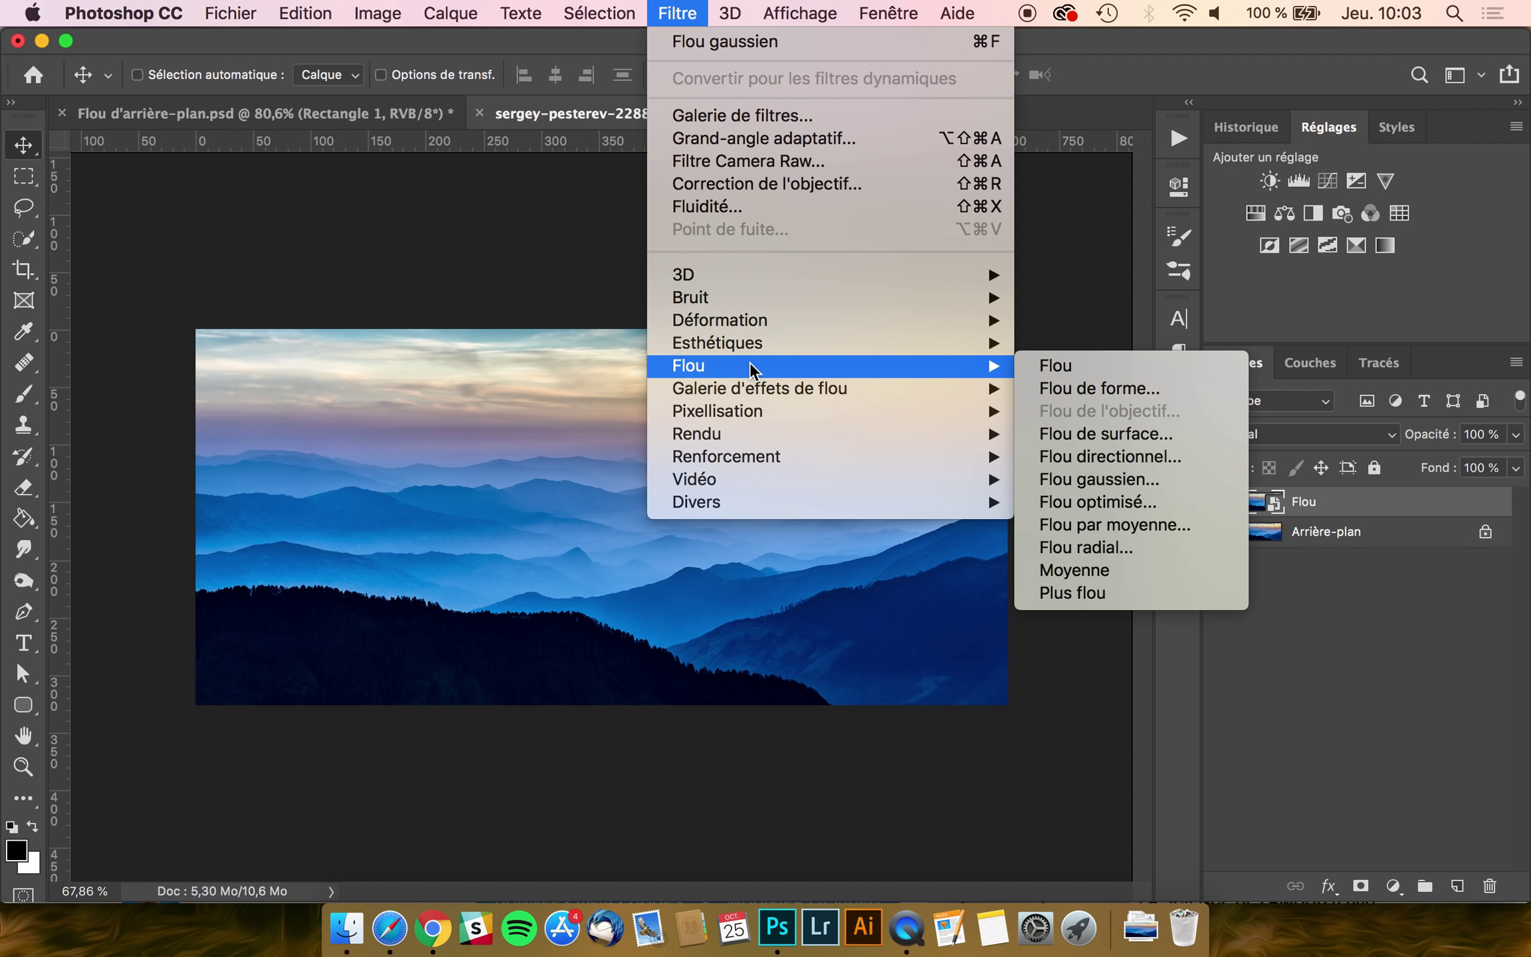
left_click(1122, 478)
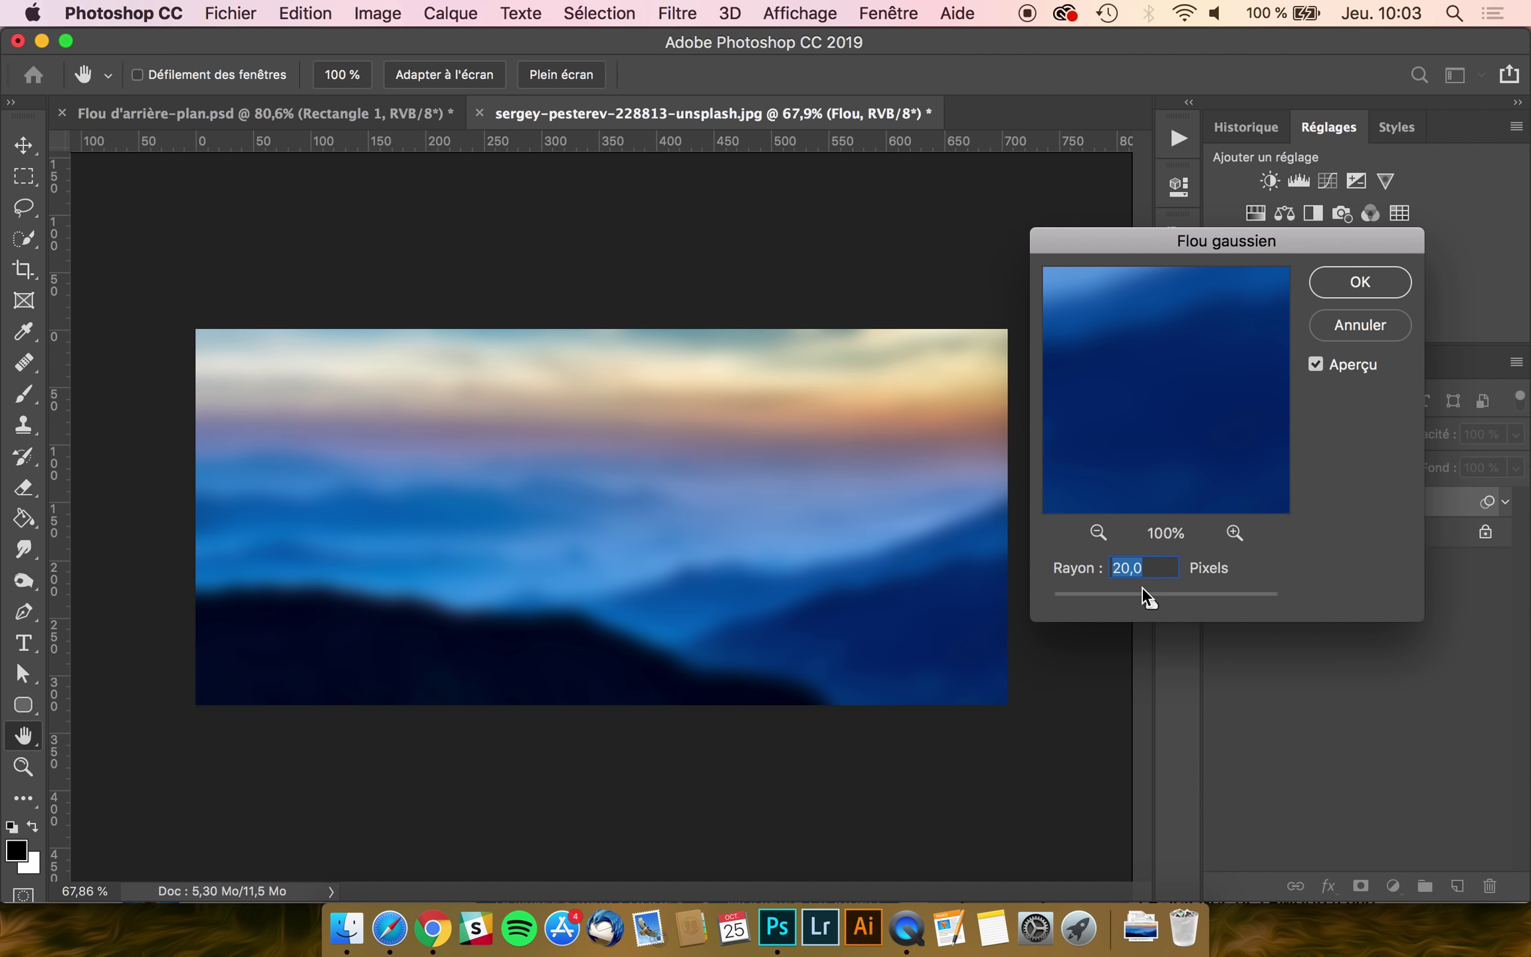
left_click_drag(1141, 587, 1180, 595)
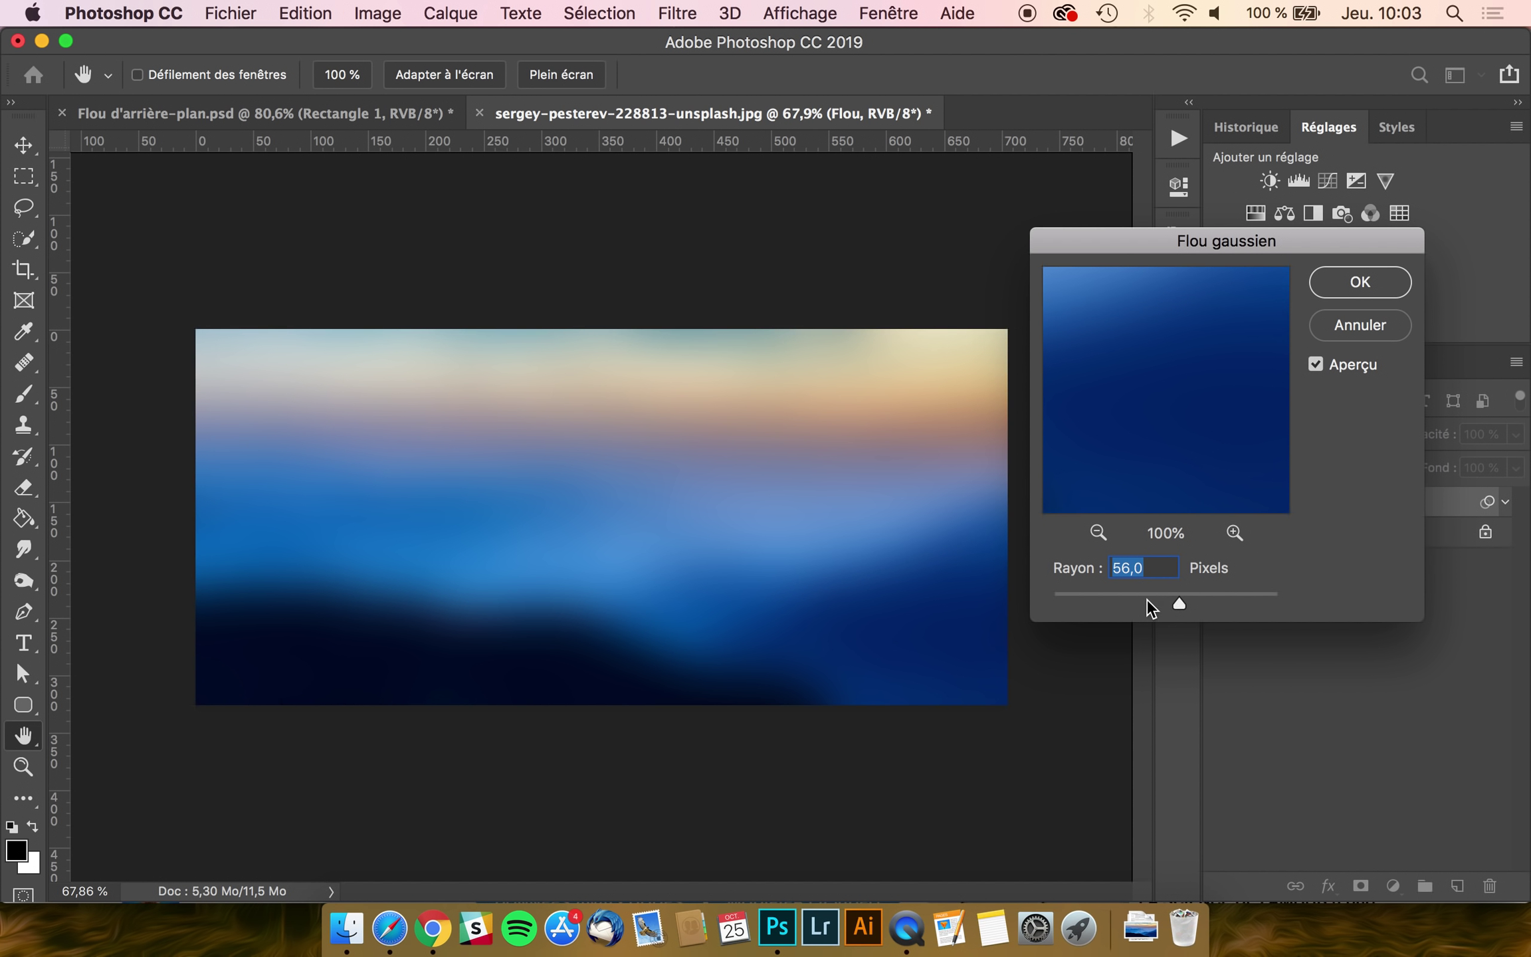
left_click(1223, 599)
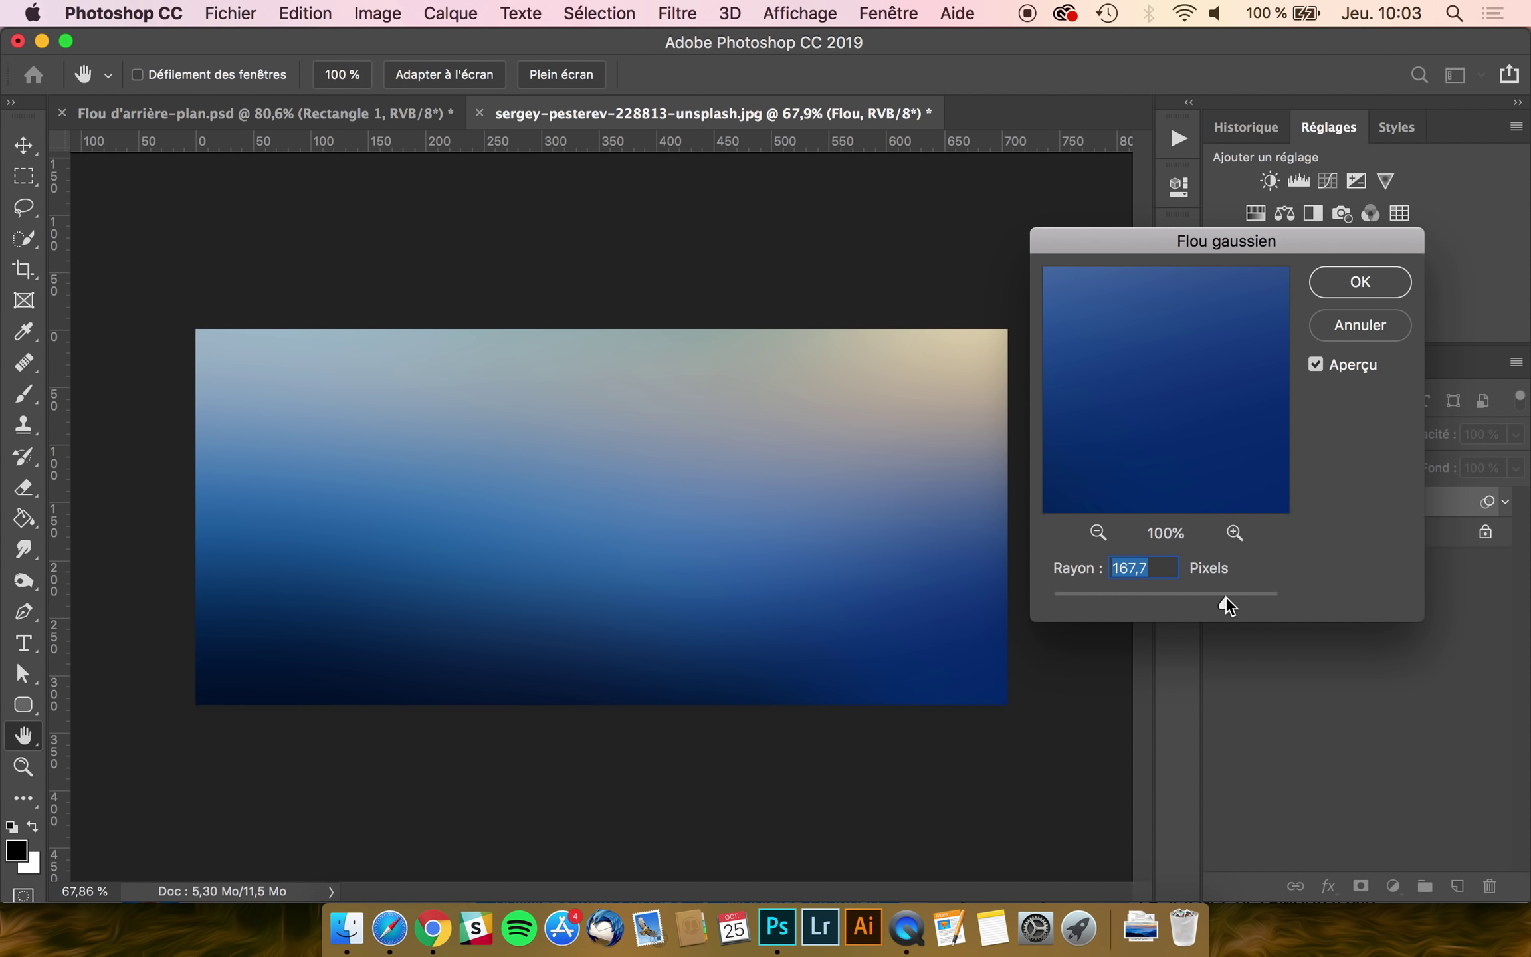
mouse_move(1147, 598)
left_mouse_down()
mouse_move(1104, 598)
mouse_move(1130, 597)
left_mouse_up()
type("20")
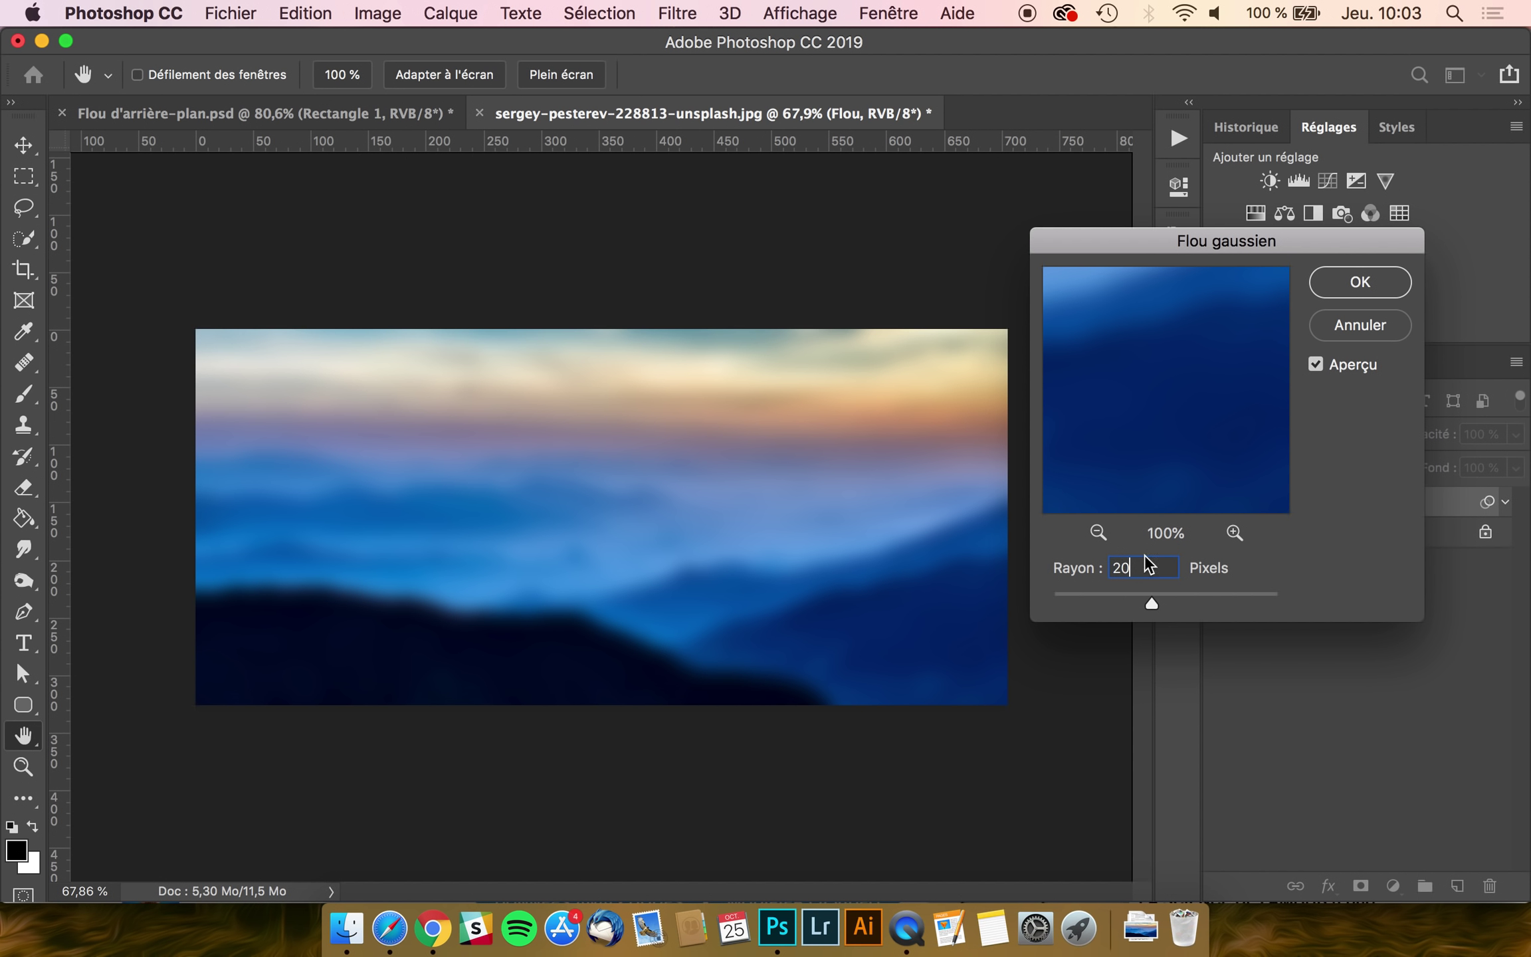
left_click(1359, 282)
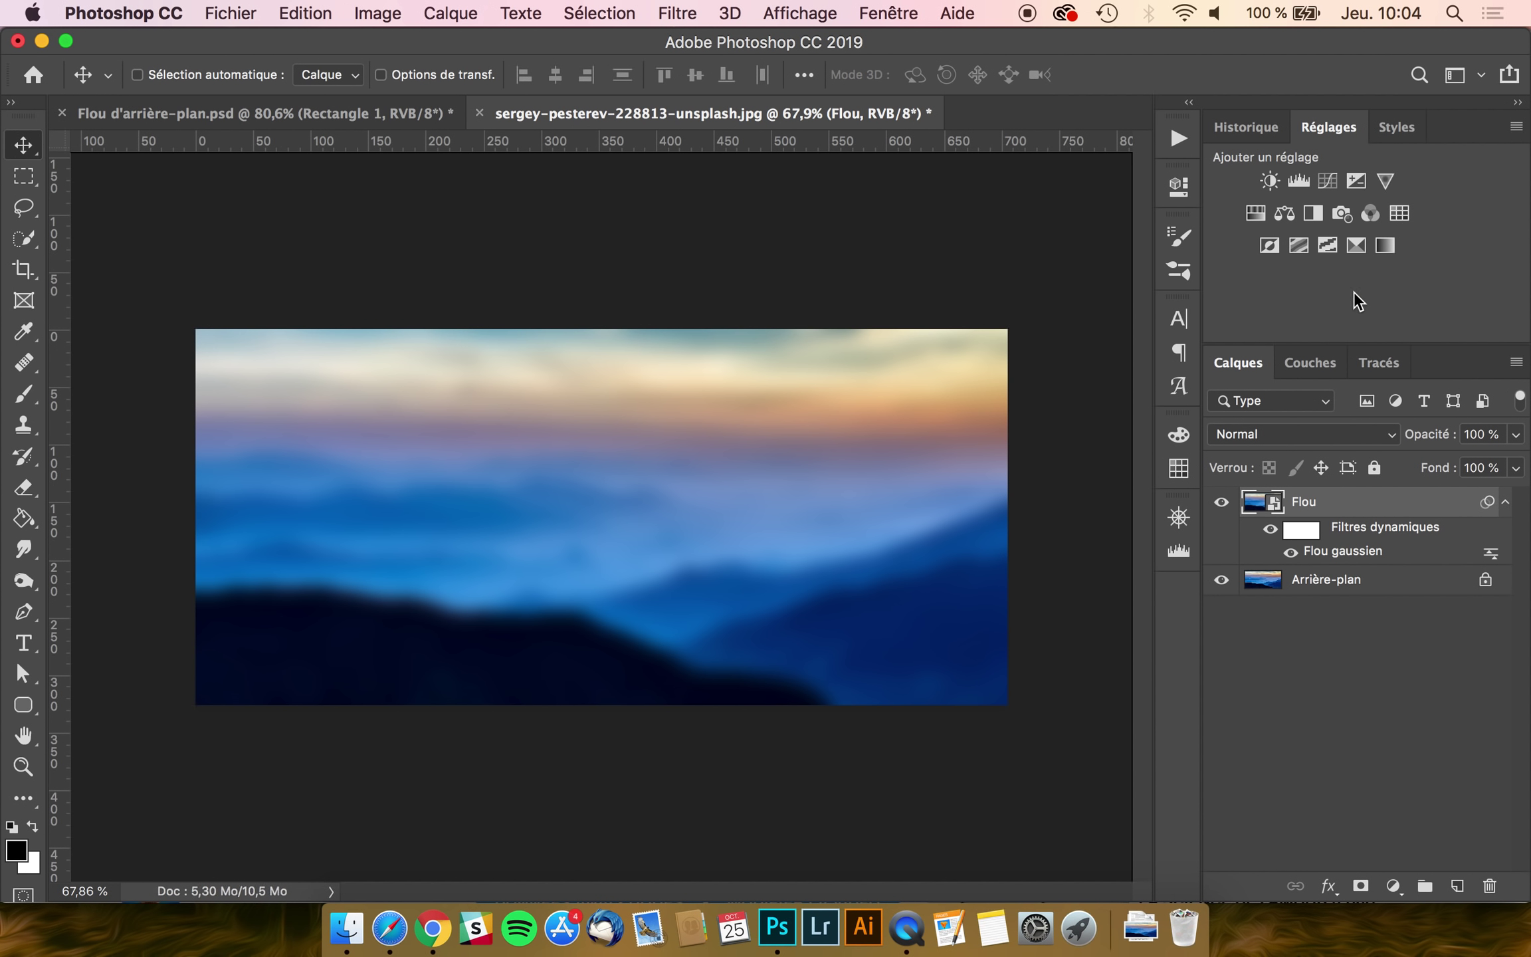
- Unlock the Arrière-plan layer so it becomes Calque 0
left_click(1505, 502)
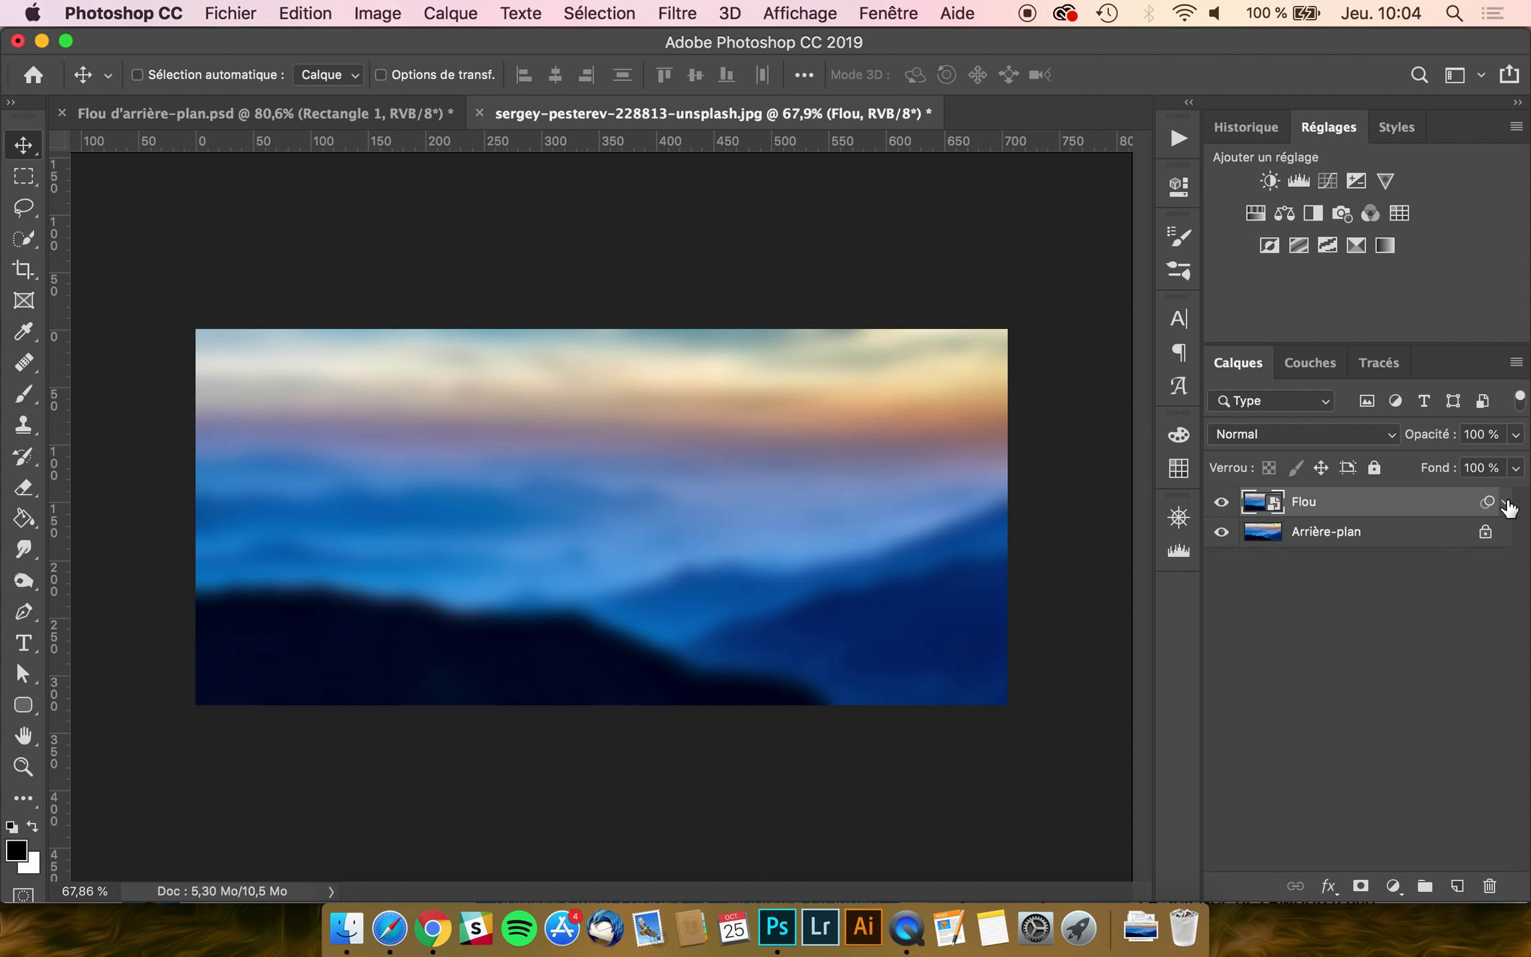
left_click(1330, 535)
left_click(1485, 531)
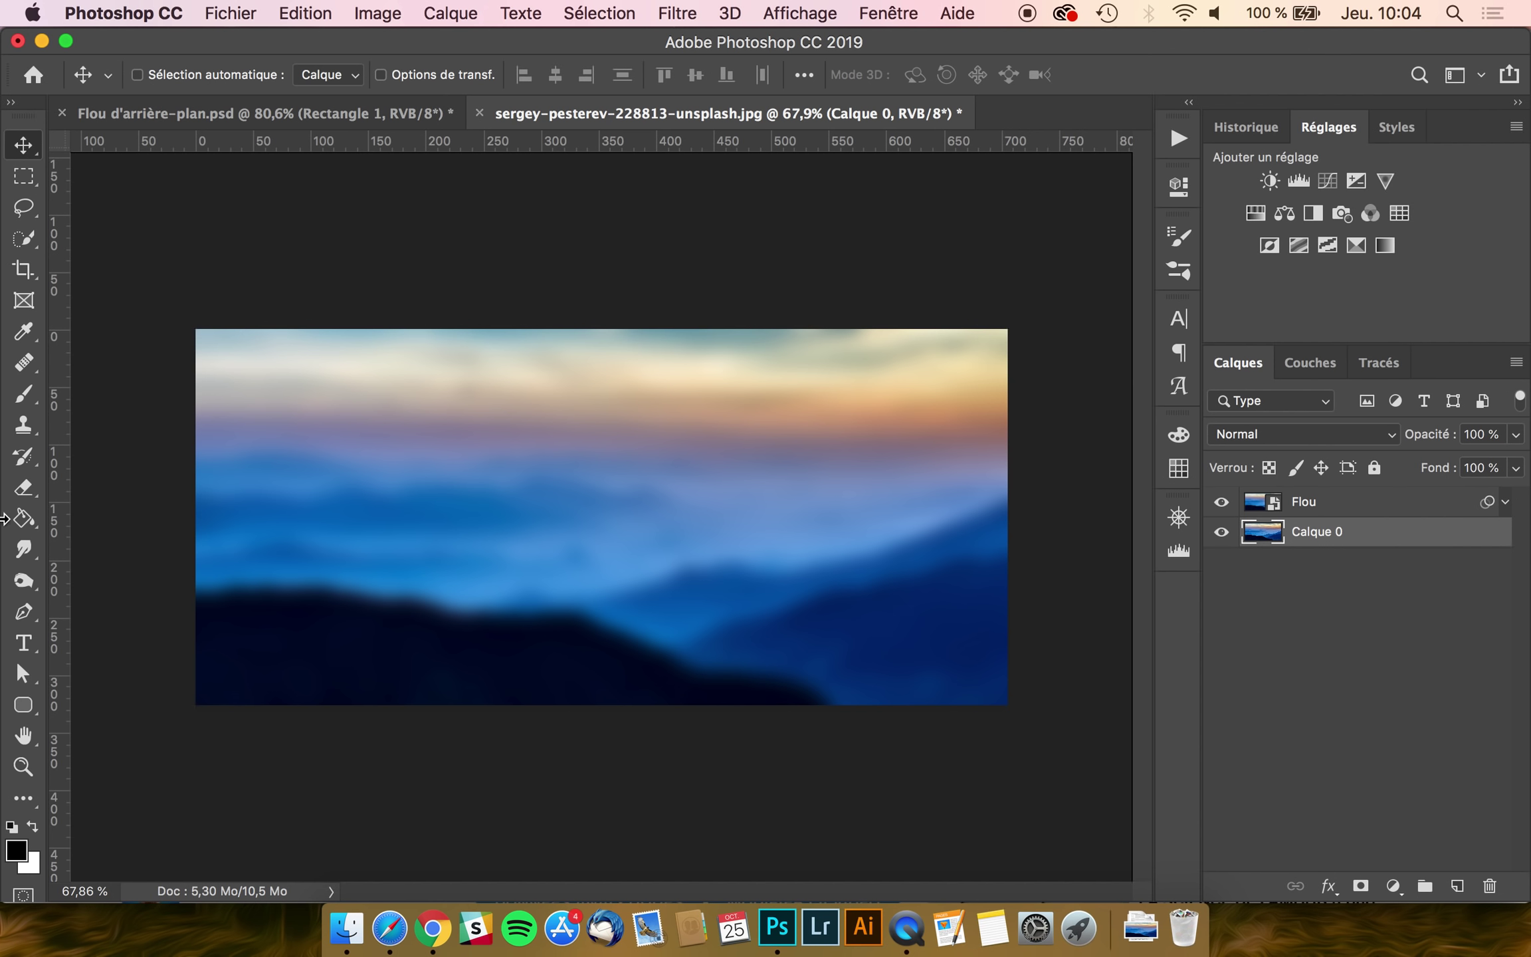
- Draw a rounded rectangle over the right side of the photo
left_click(23, 705)
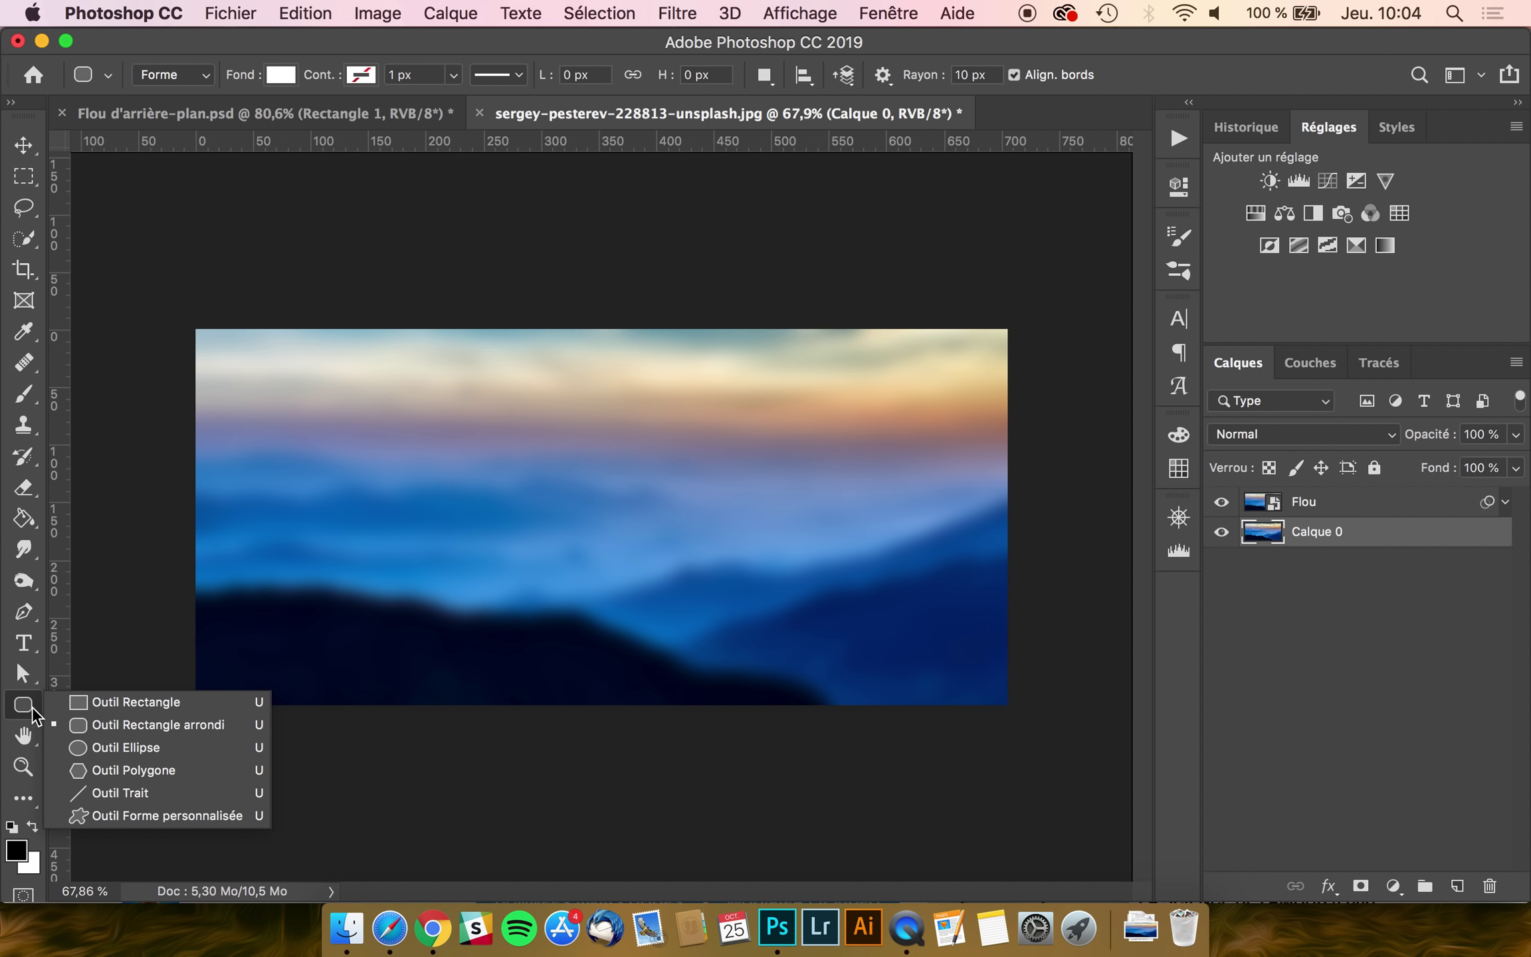
left_click(131, 725)
left_click_drag(694, 398, 919, 638)
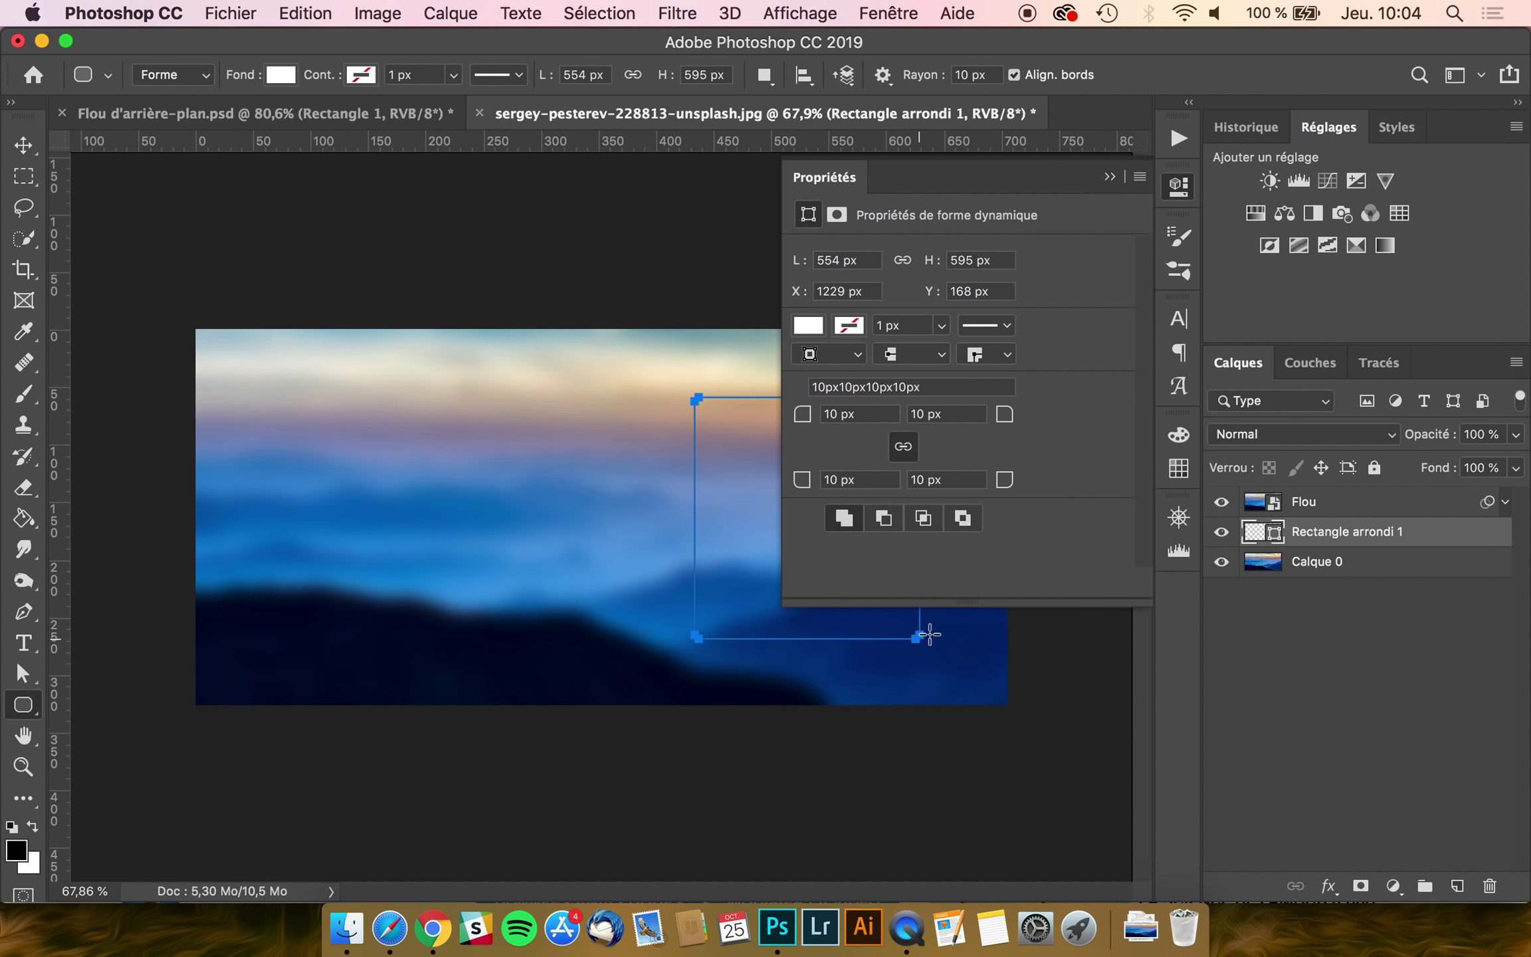
left_click(824, 178)
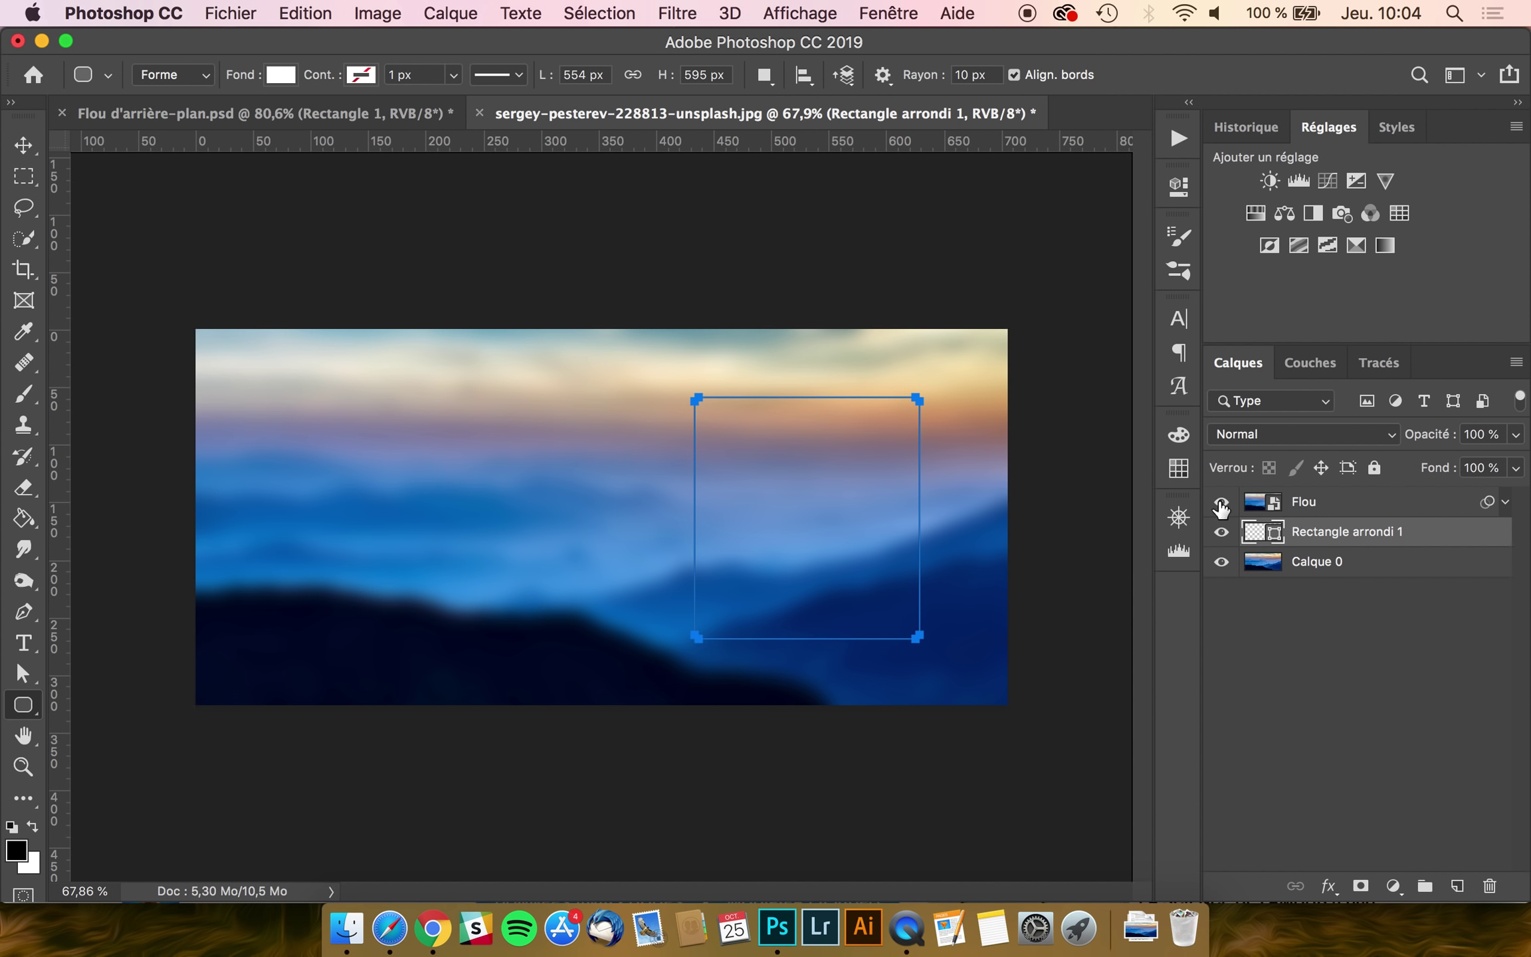
- Hide Flou and set the rounded rectangle's corner radius to 50 px in Propriétés
left_click(1221, 502)
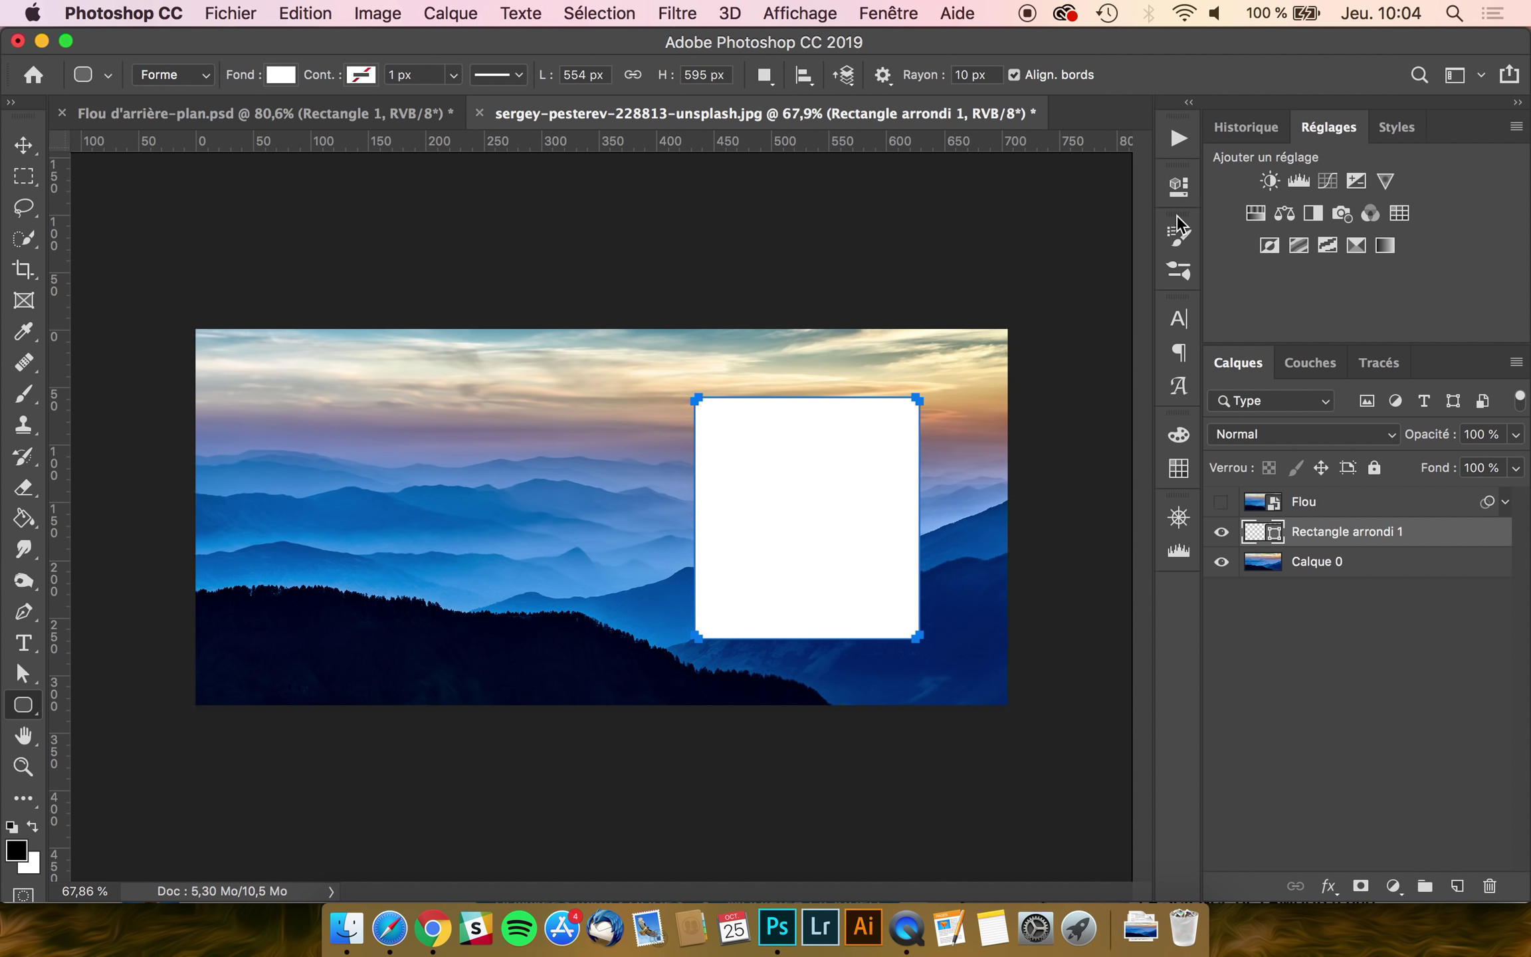
left_click(1178, 186)
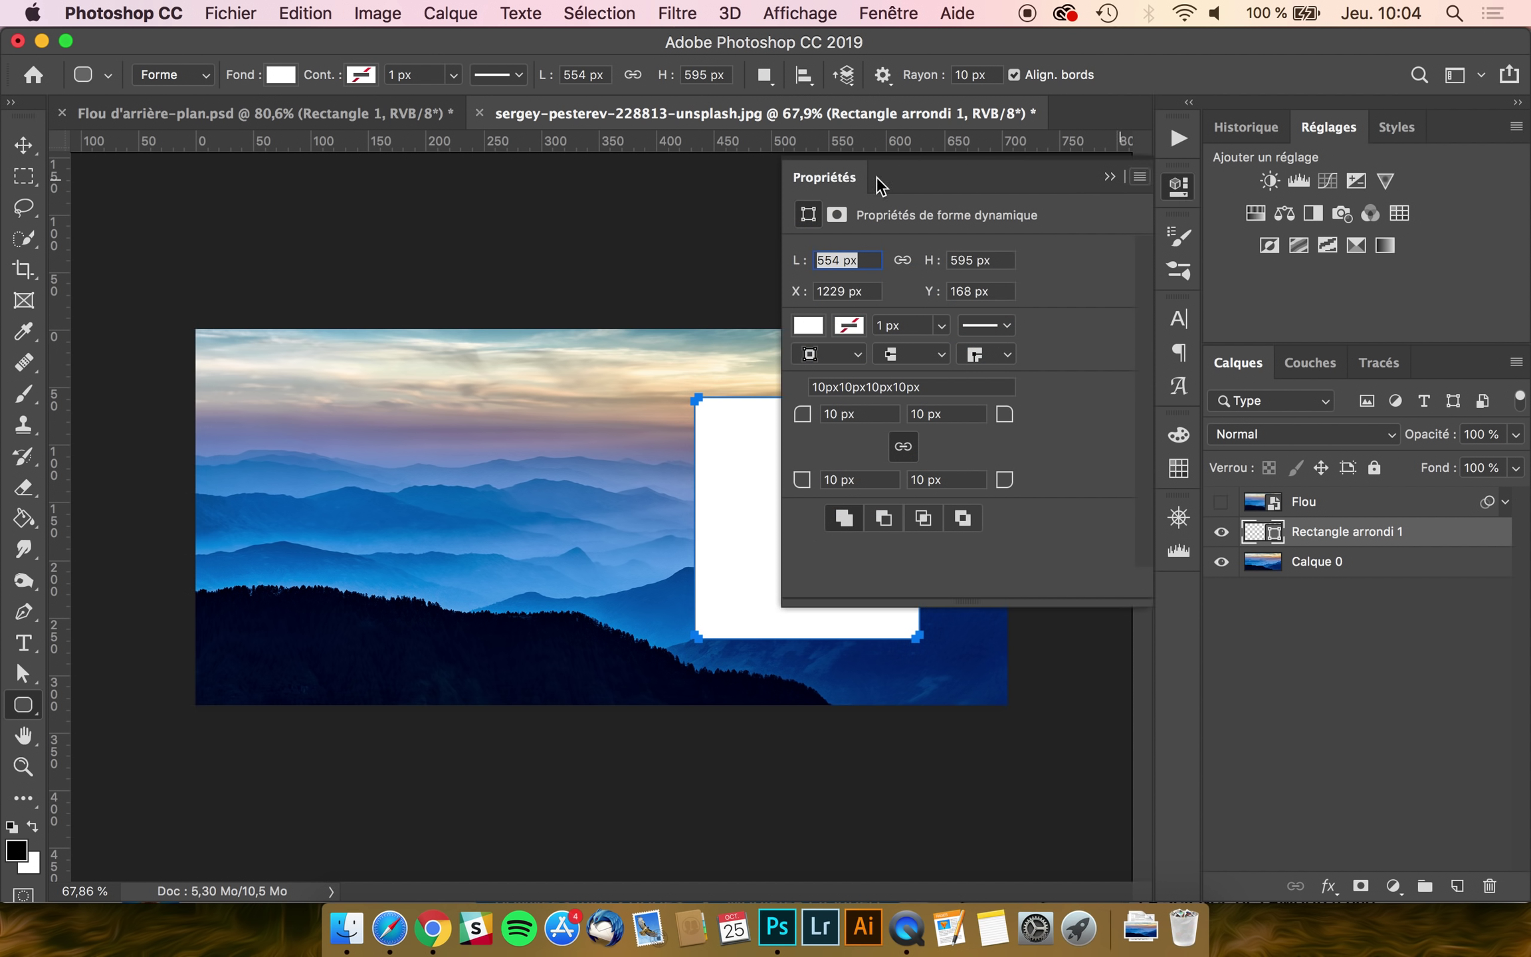
left_click(800, 13)
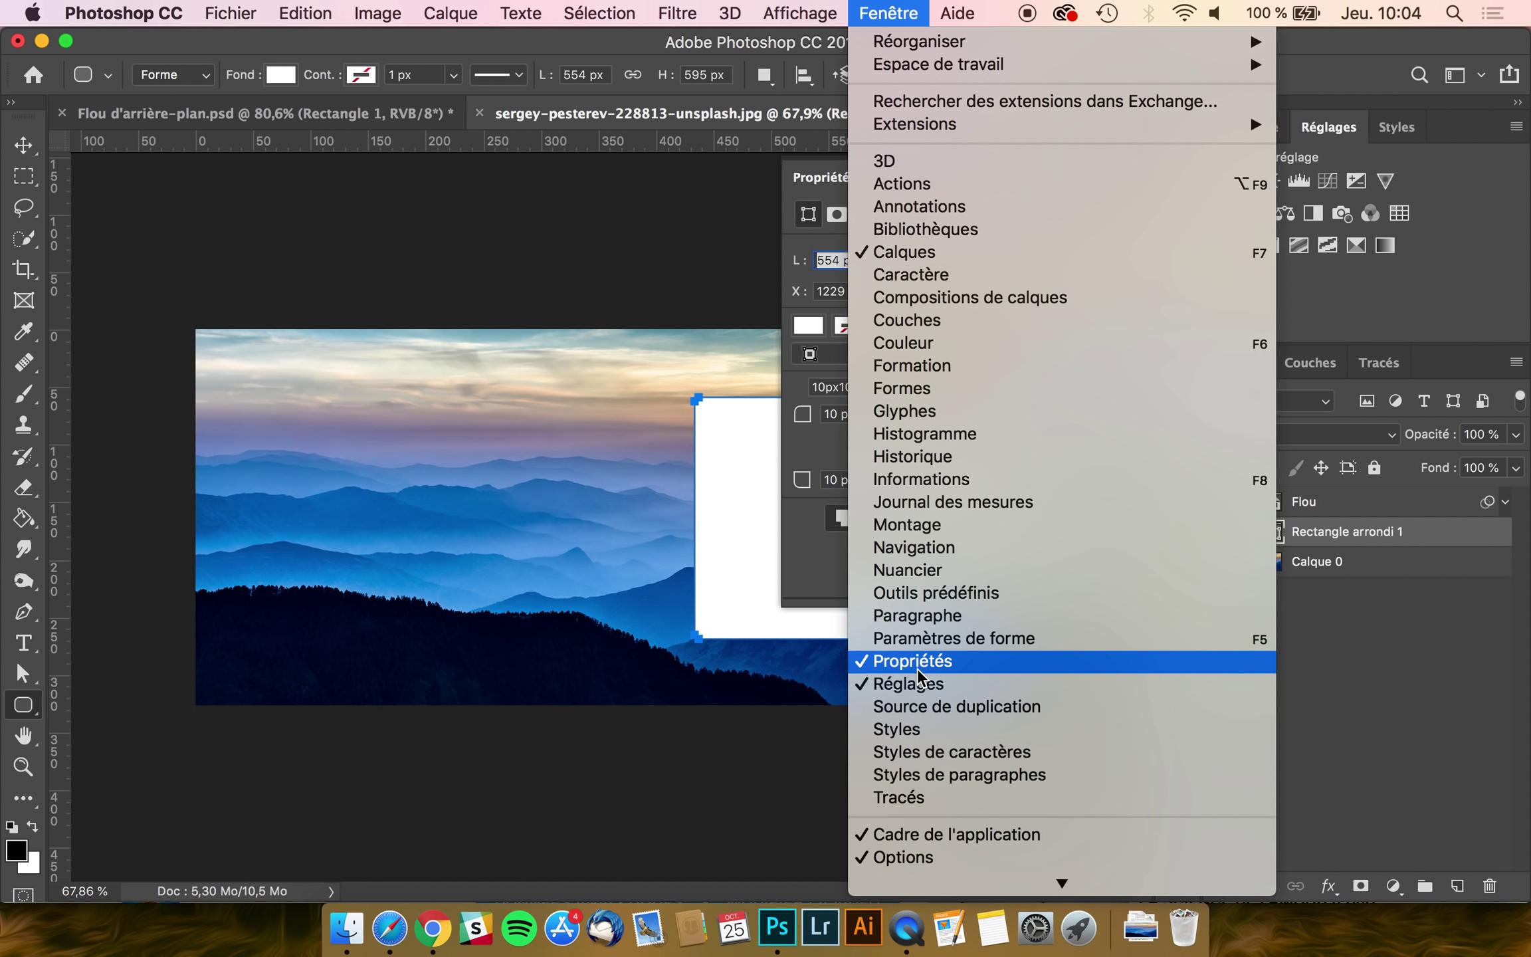
left_click(919, 662)
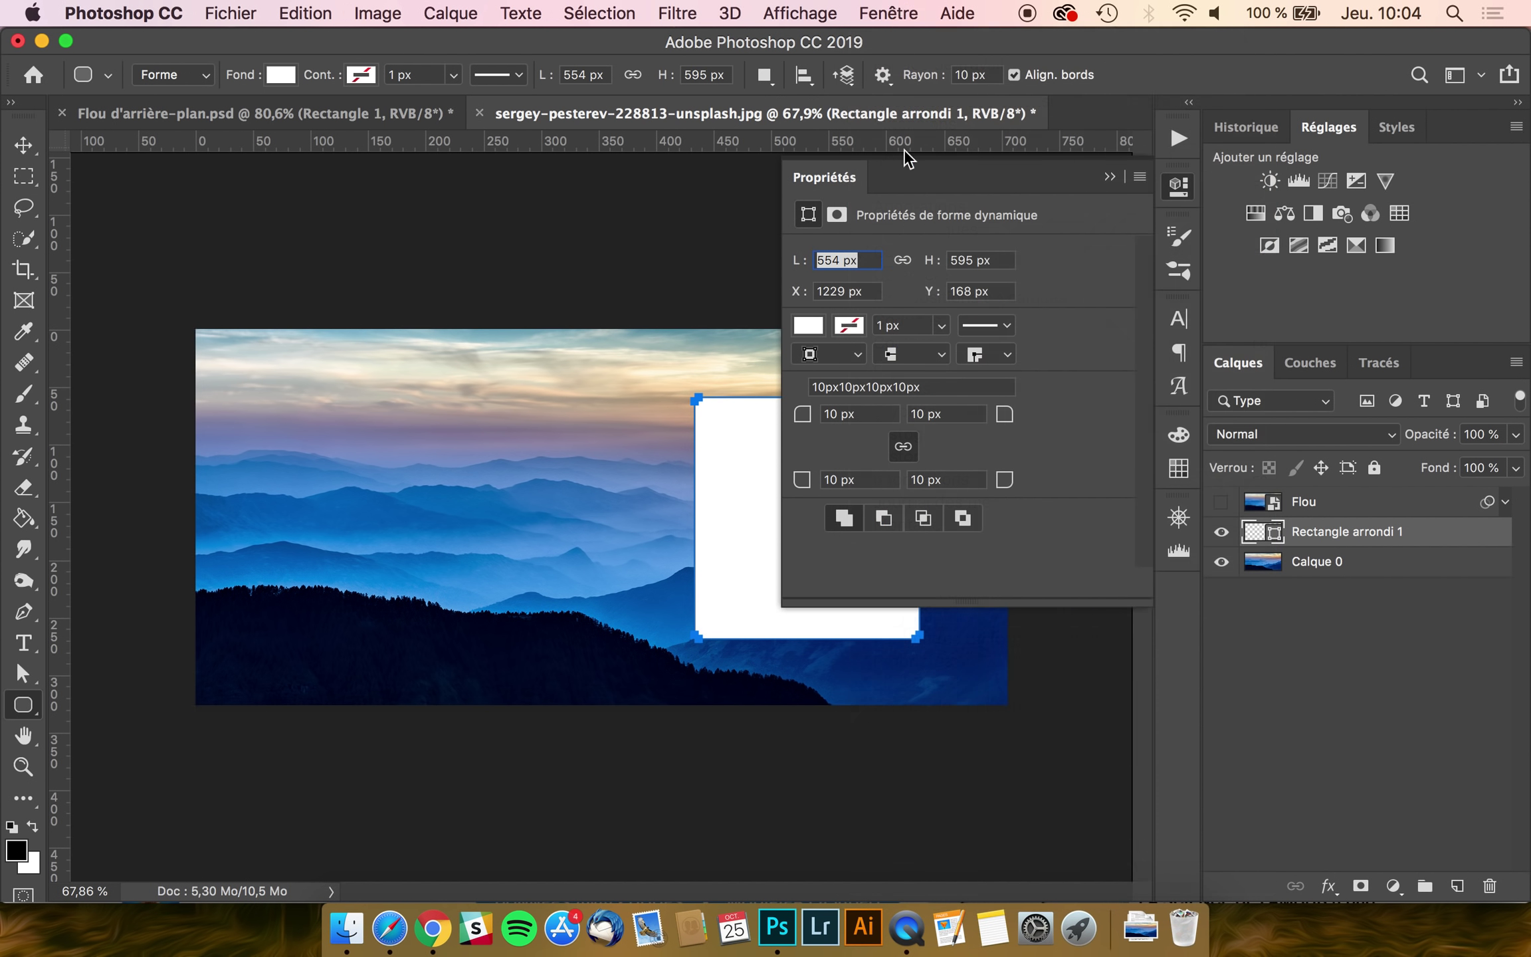
left_click(876, 418)
type("50")
key("Return")
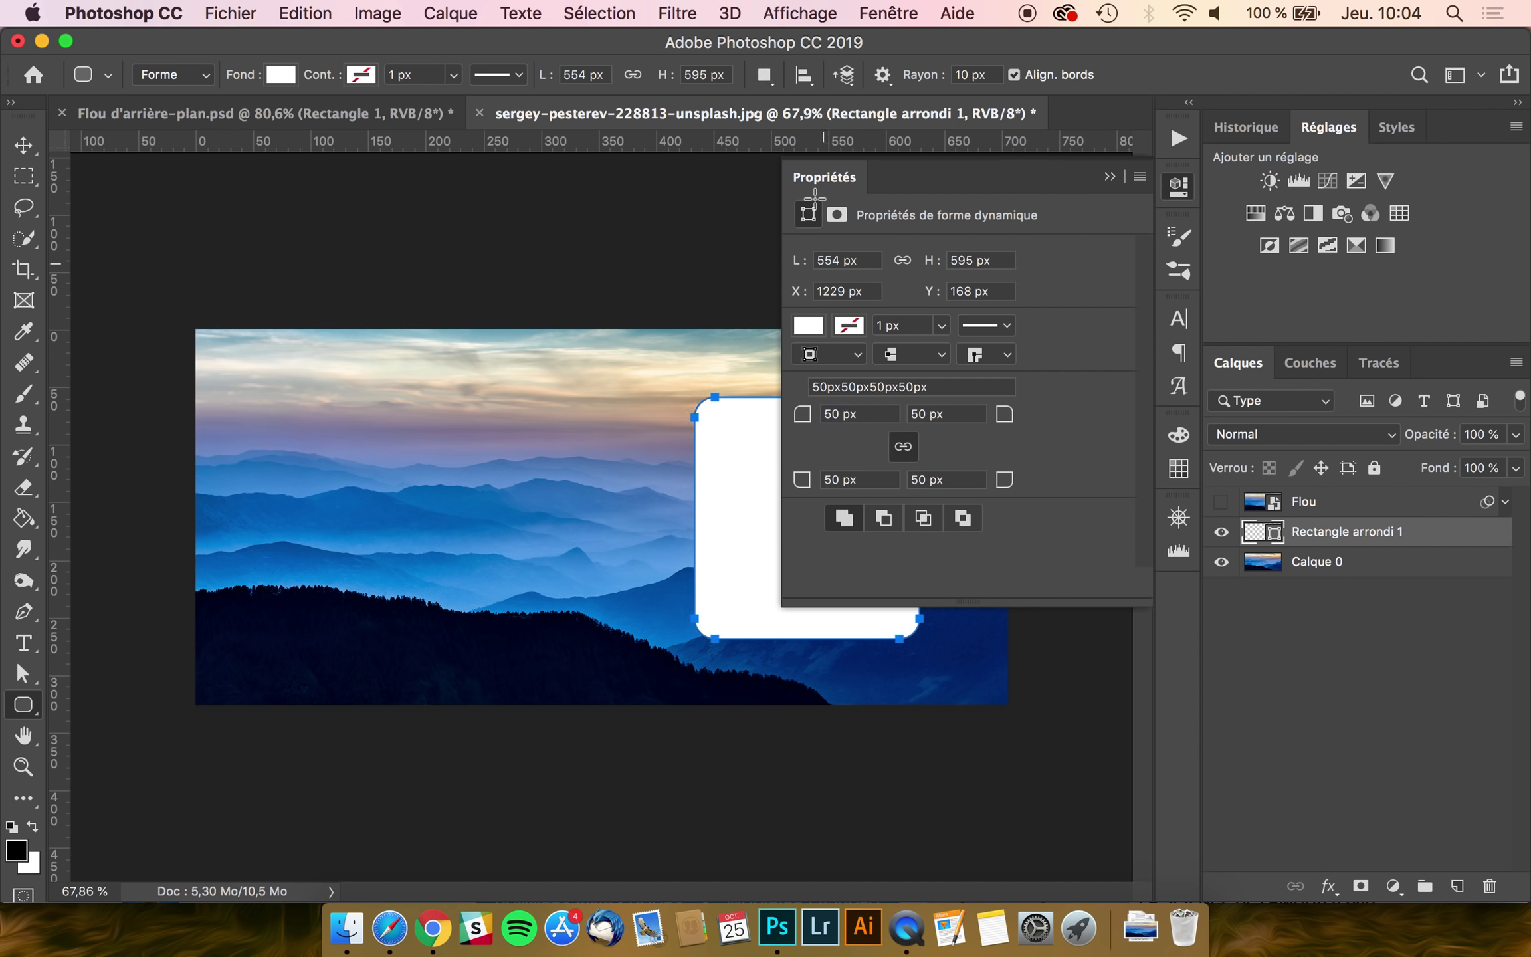
left_click(817, 181)
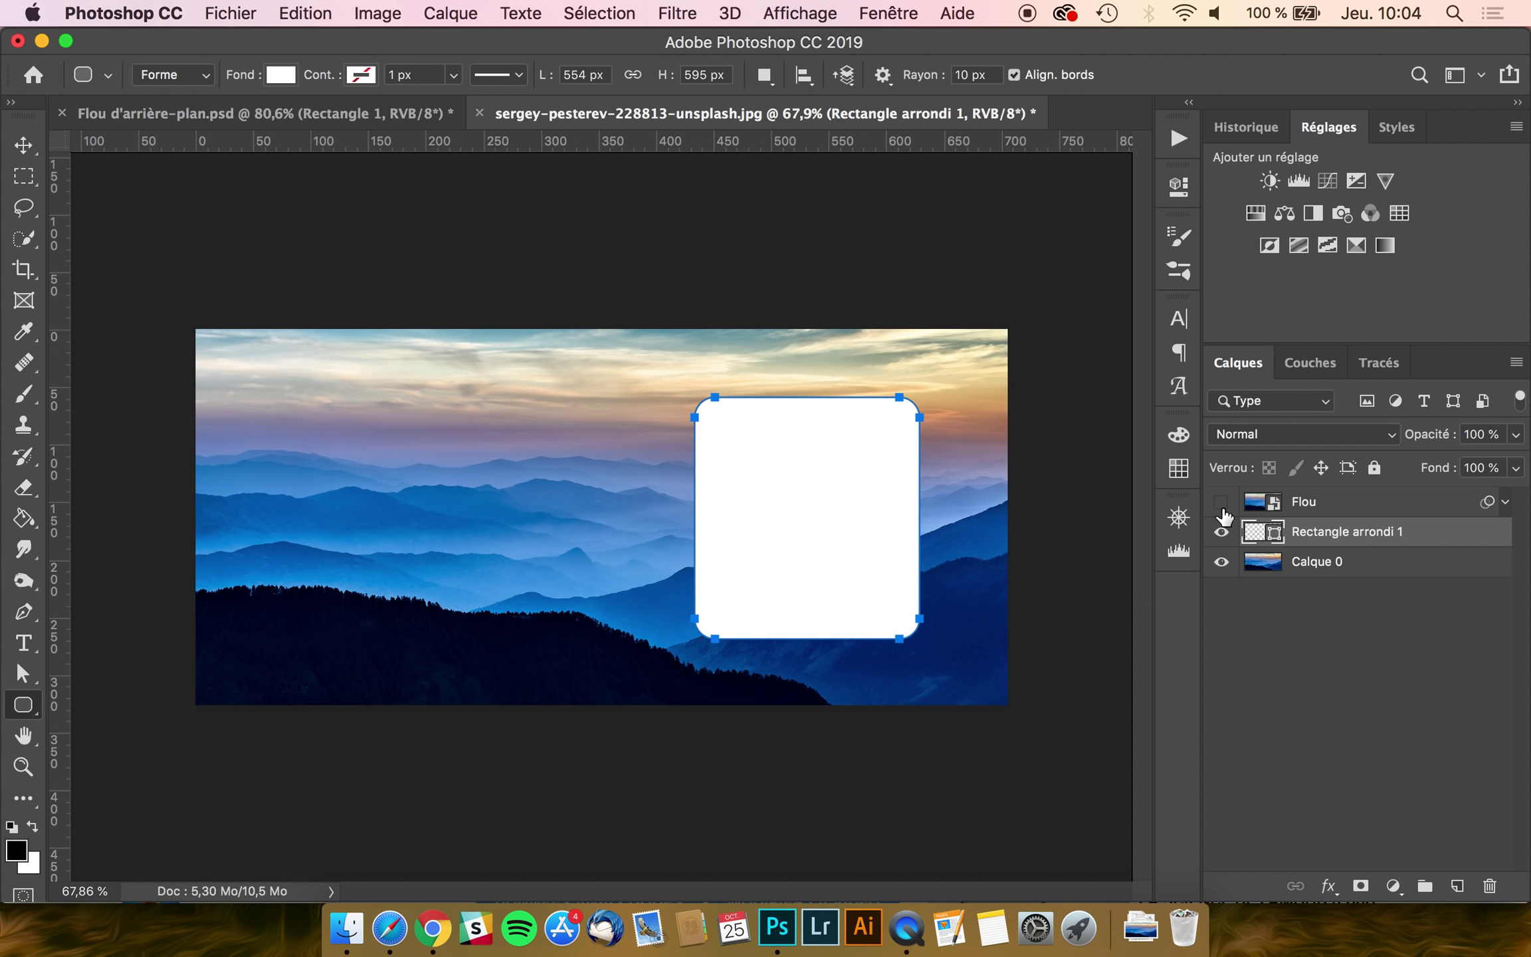
- Show Flou again and clip it to the rounded rectangle with Créer un masque d'écrêtage
left_click(1222, 504)
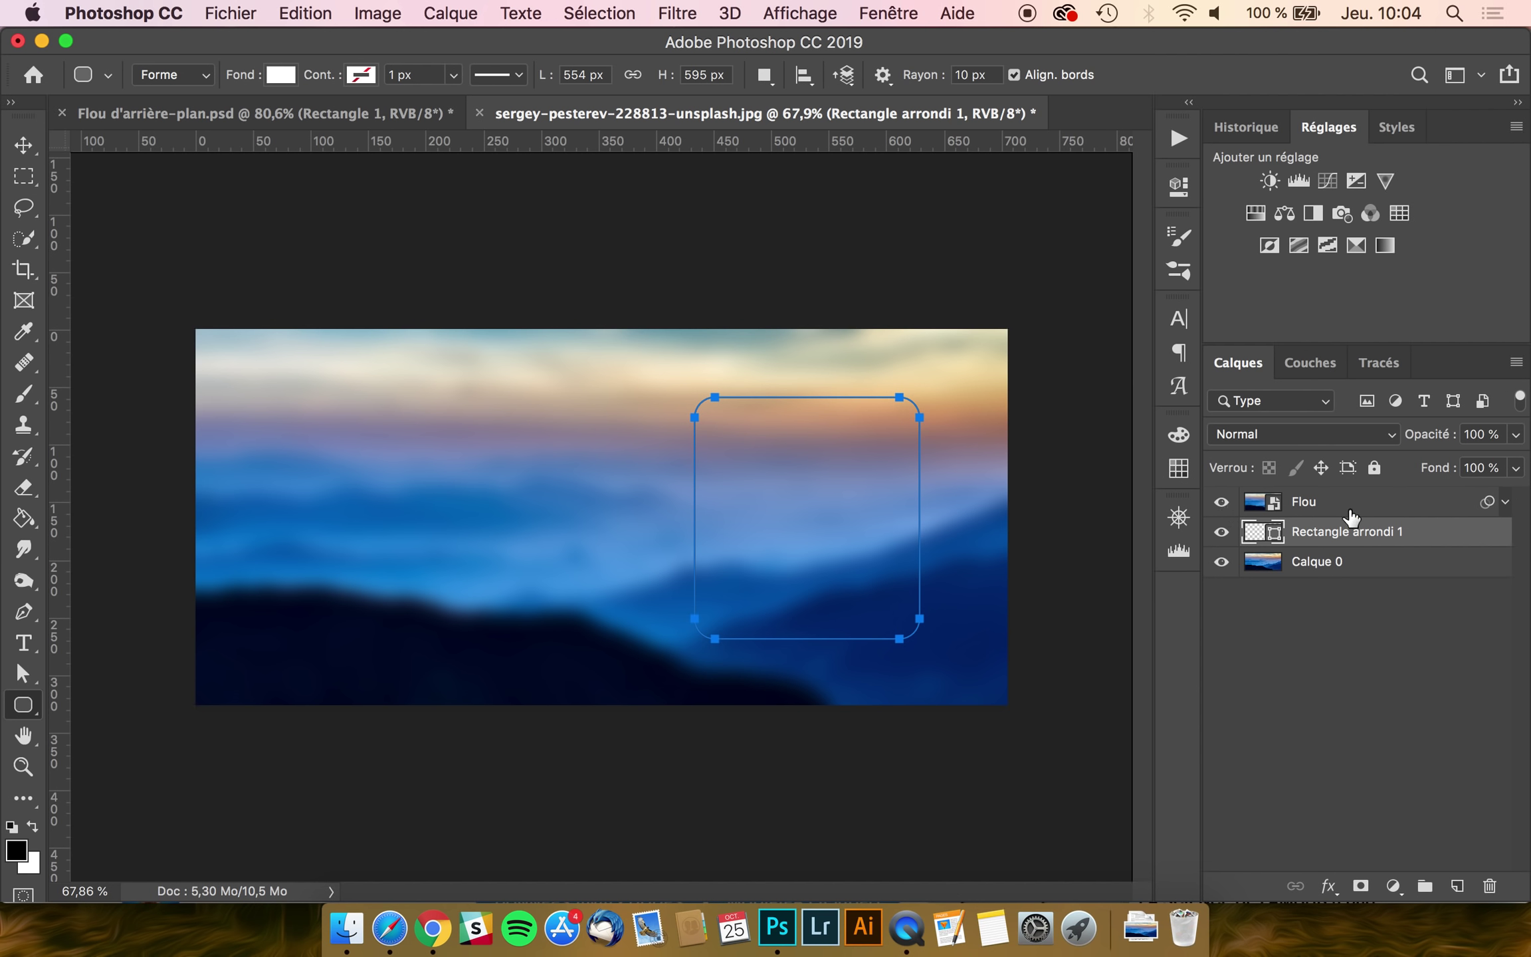
left_click(1360, 511)
right_click(1338, 518)
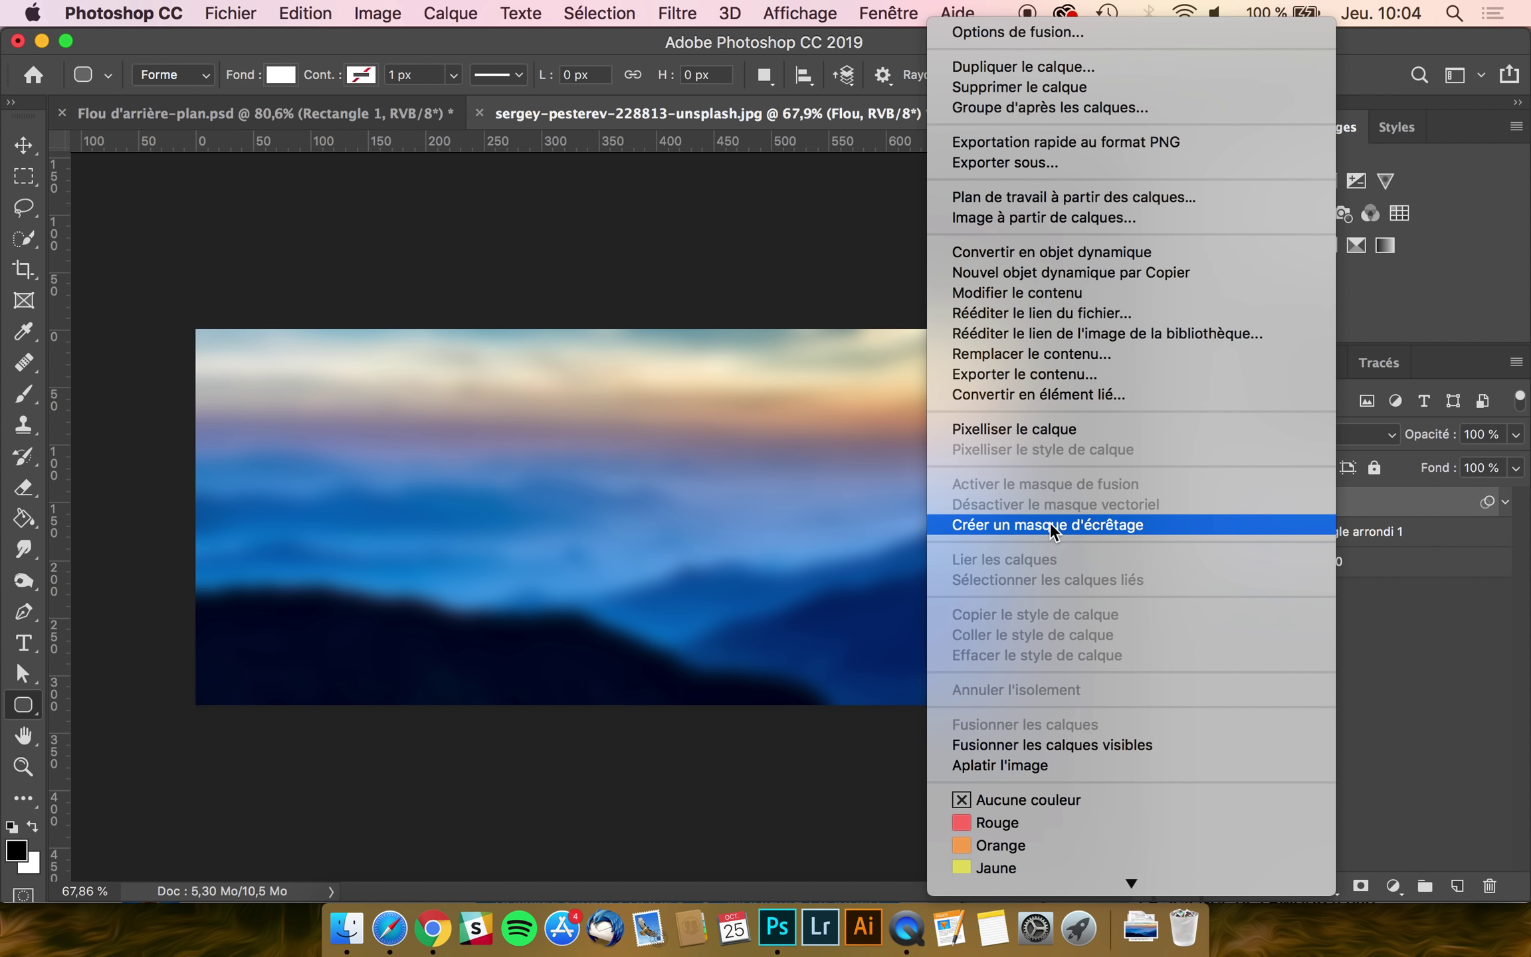
left_click(1049, 525)
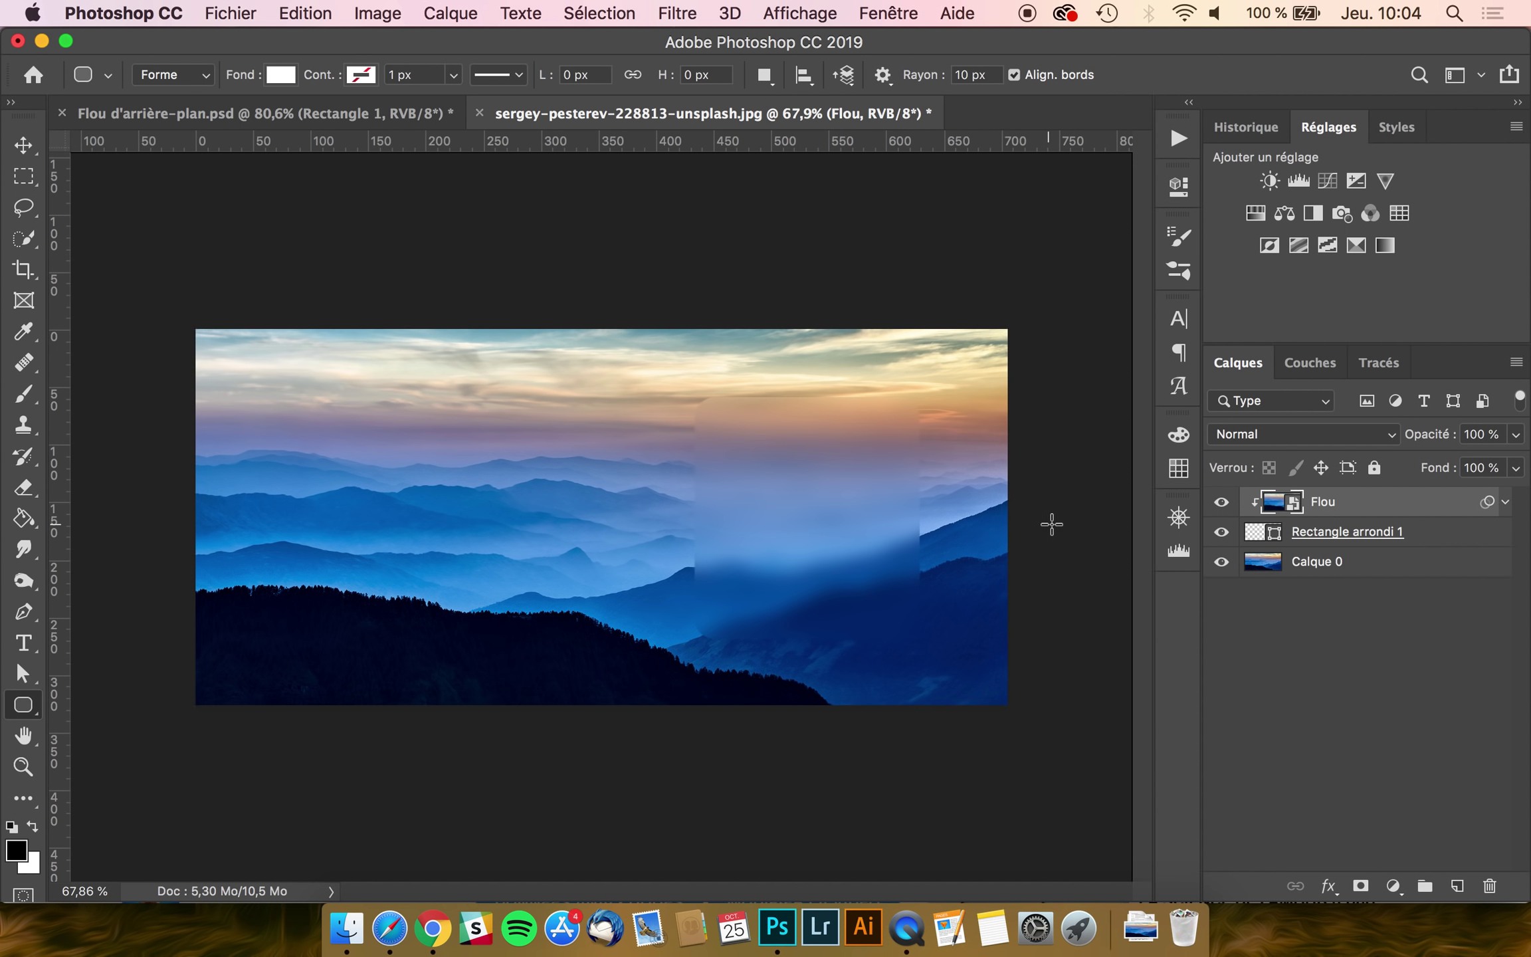
- Reposition the Rectangle arrondi 1 card toward the upper right with the Move tool
left_click(1352, 540)
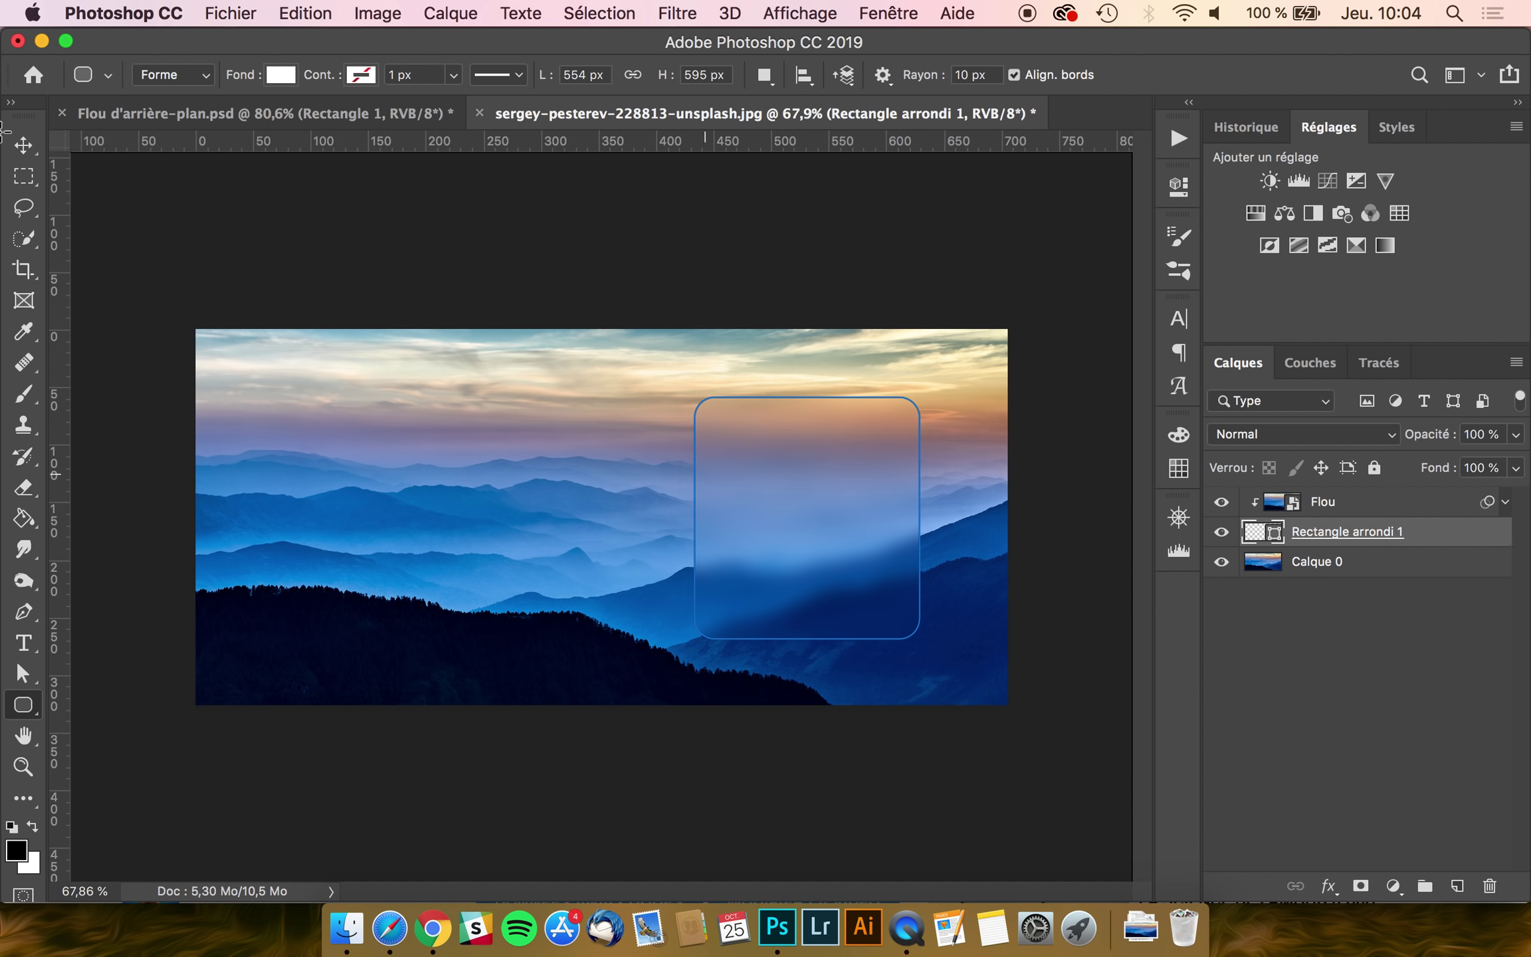
left_click(24, 145)
left_click_drag(897, 511, 800, 495)
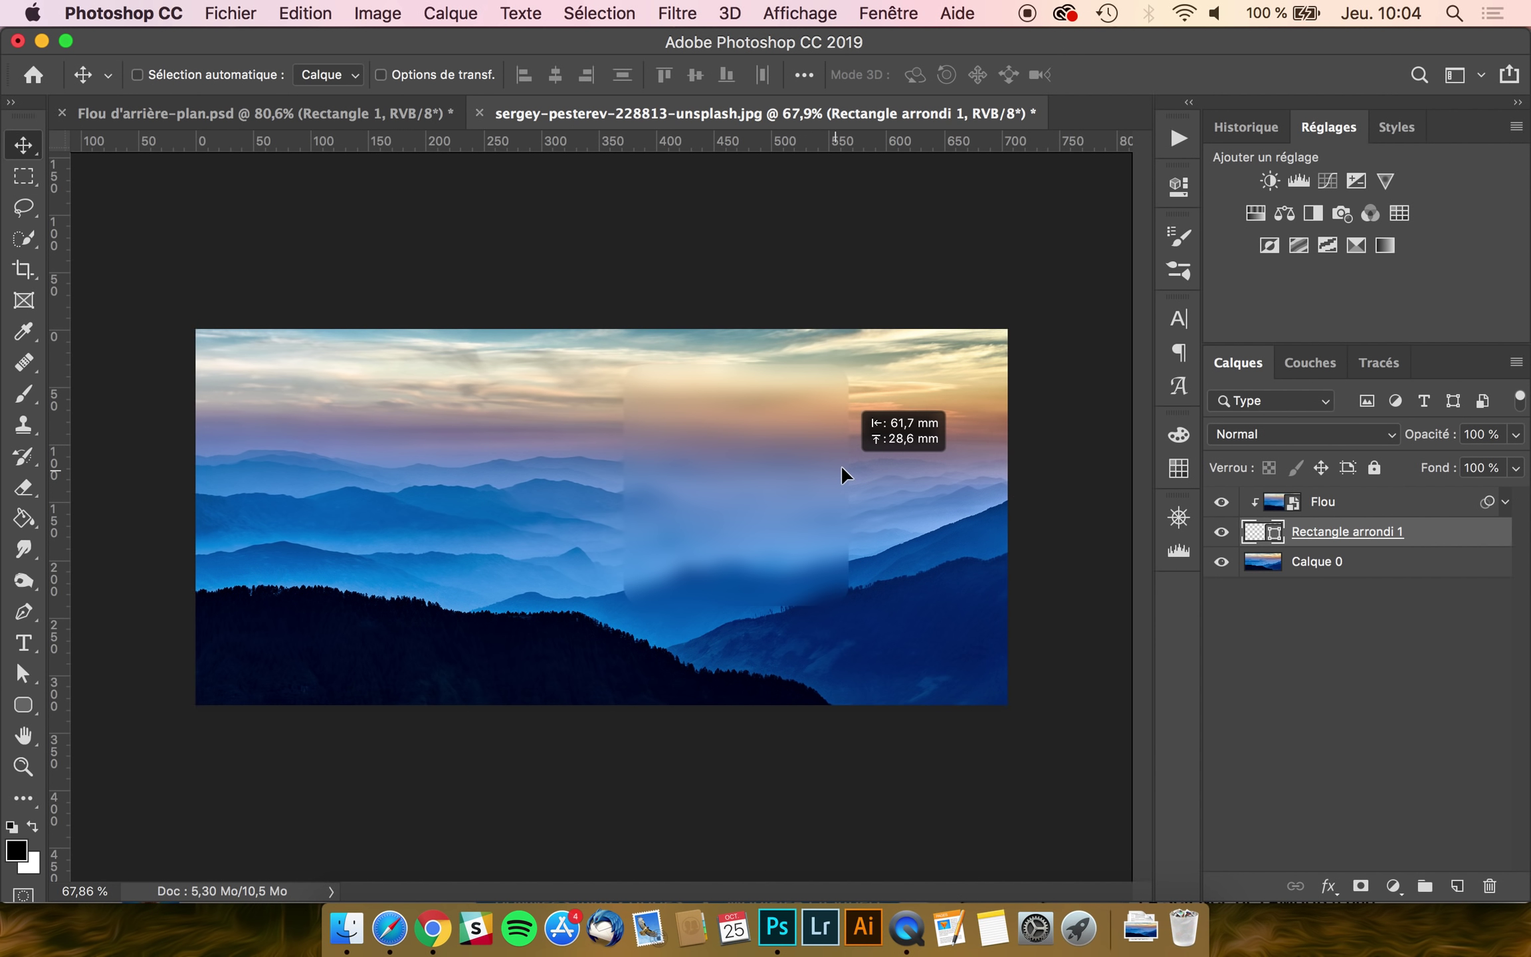
left_click_drag(798, 491, 852, 411)
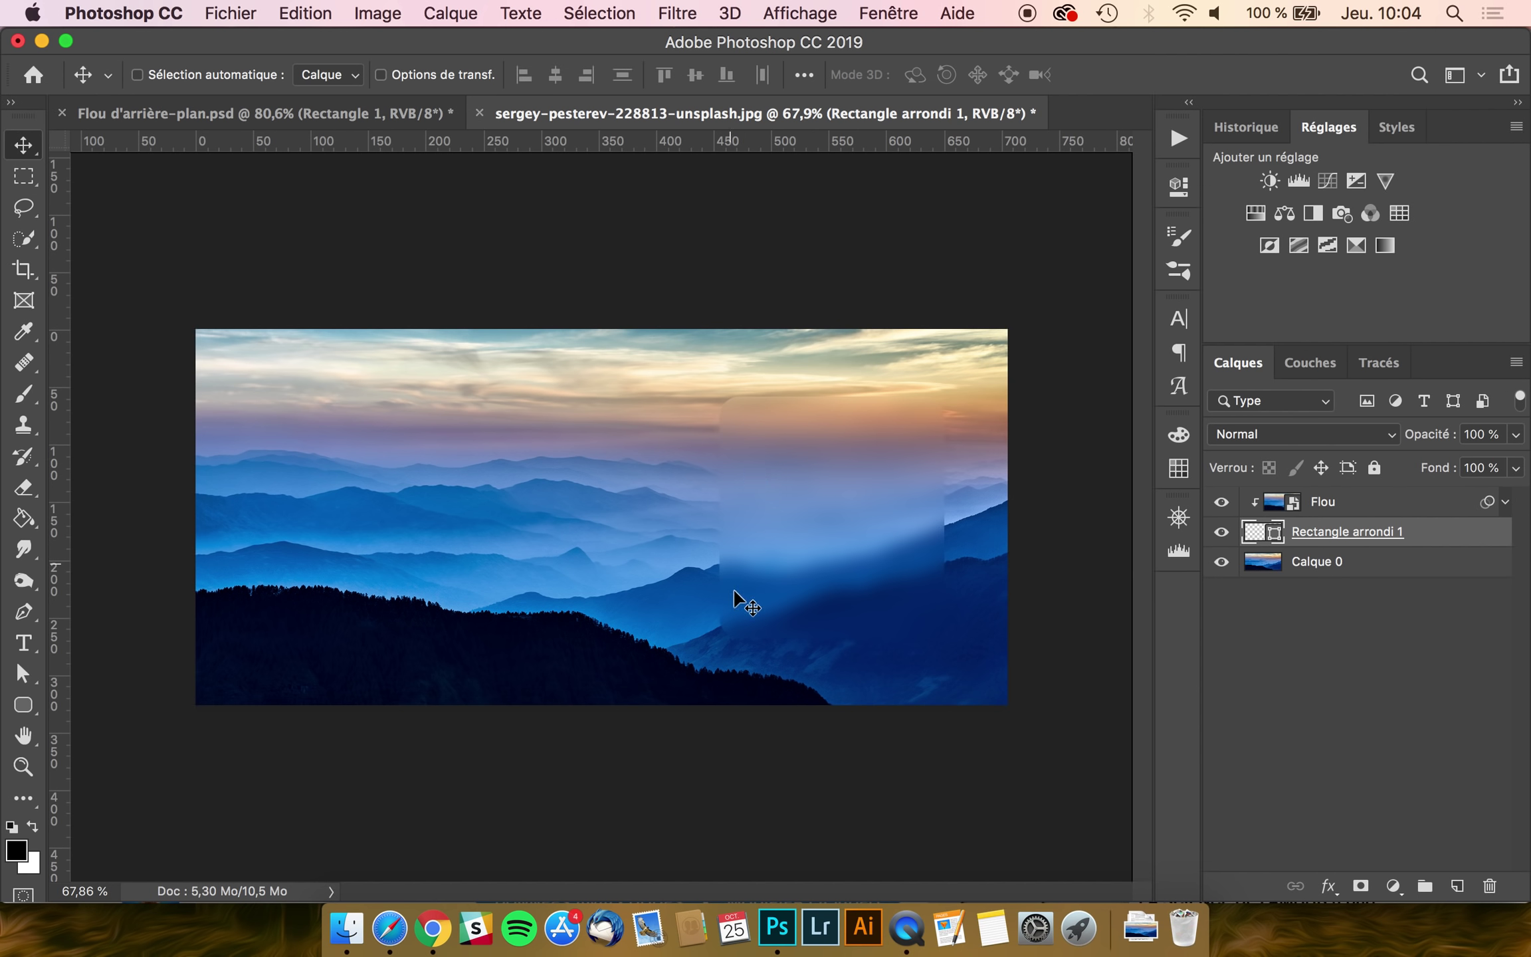
left_click(1505, 502)
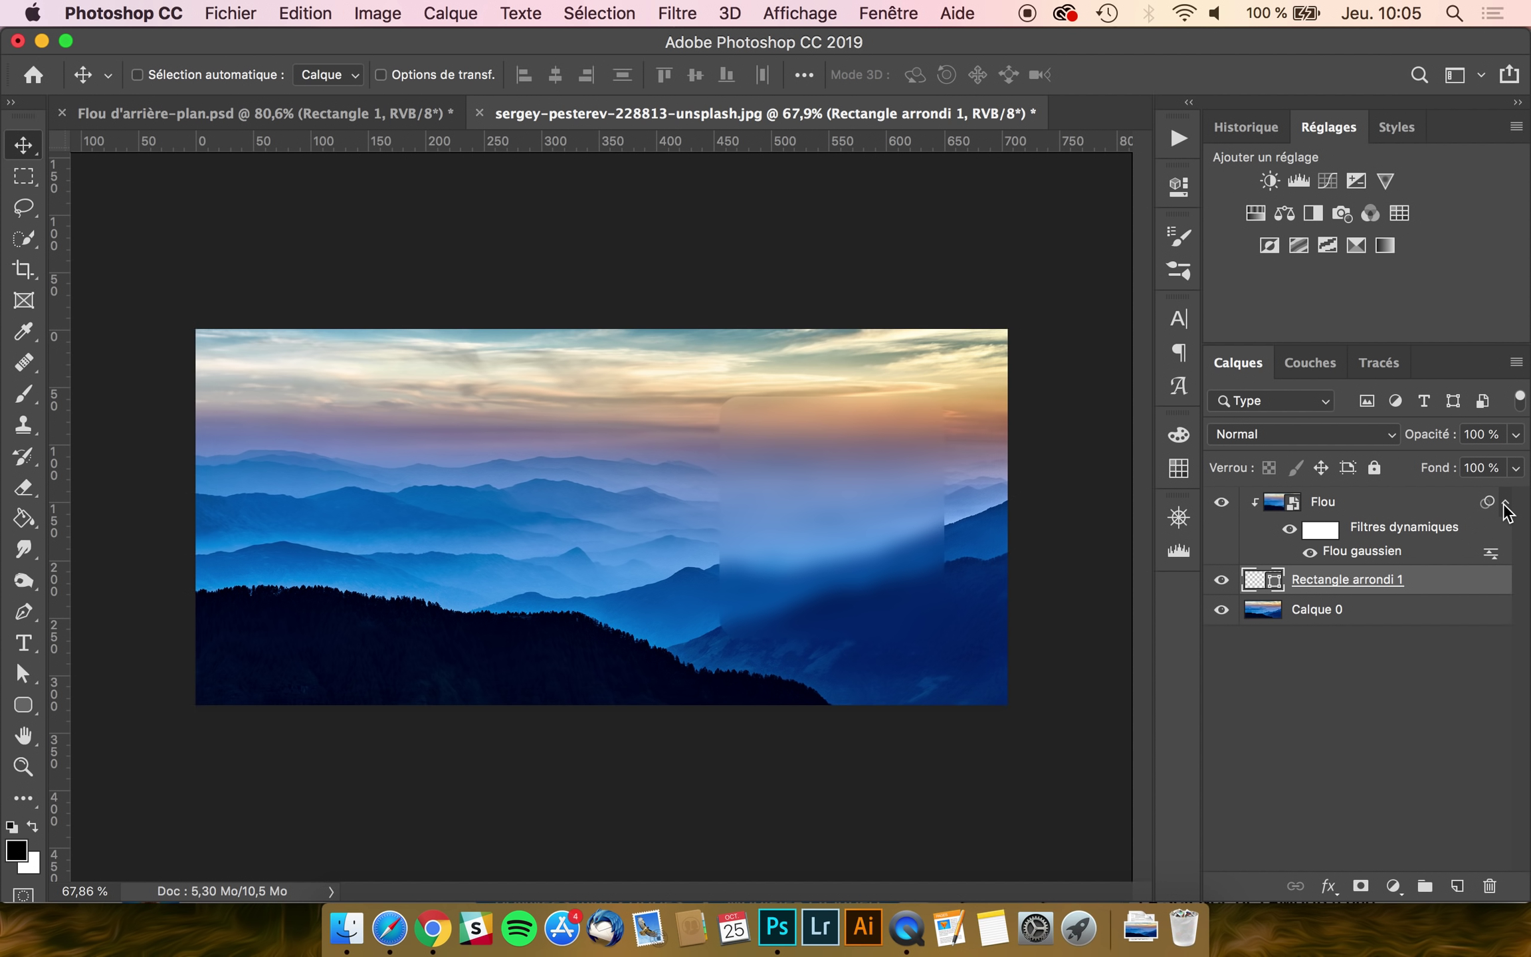
- Increase the Flou gaussien smart filter radius to 25 pixels
double_click(1366, 553)
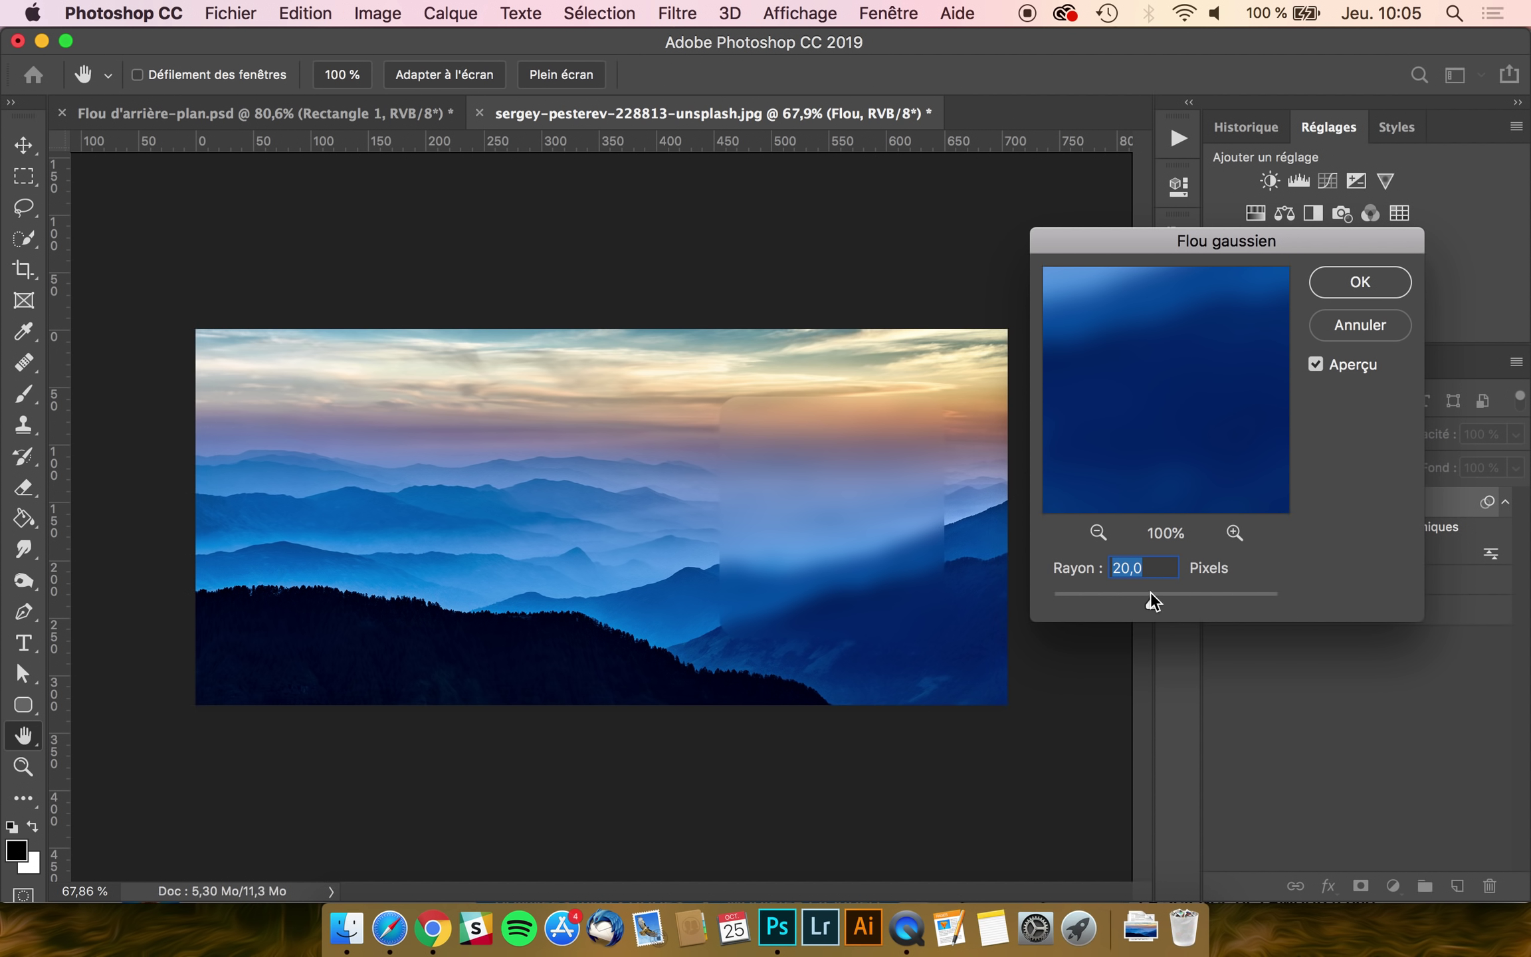
mouse_move(1151, 593)
left_mouse_down()
mouse_move(1078, 593)
mouse_move(1155, 594)
left_mouse_up()
left_click(1359, 283)
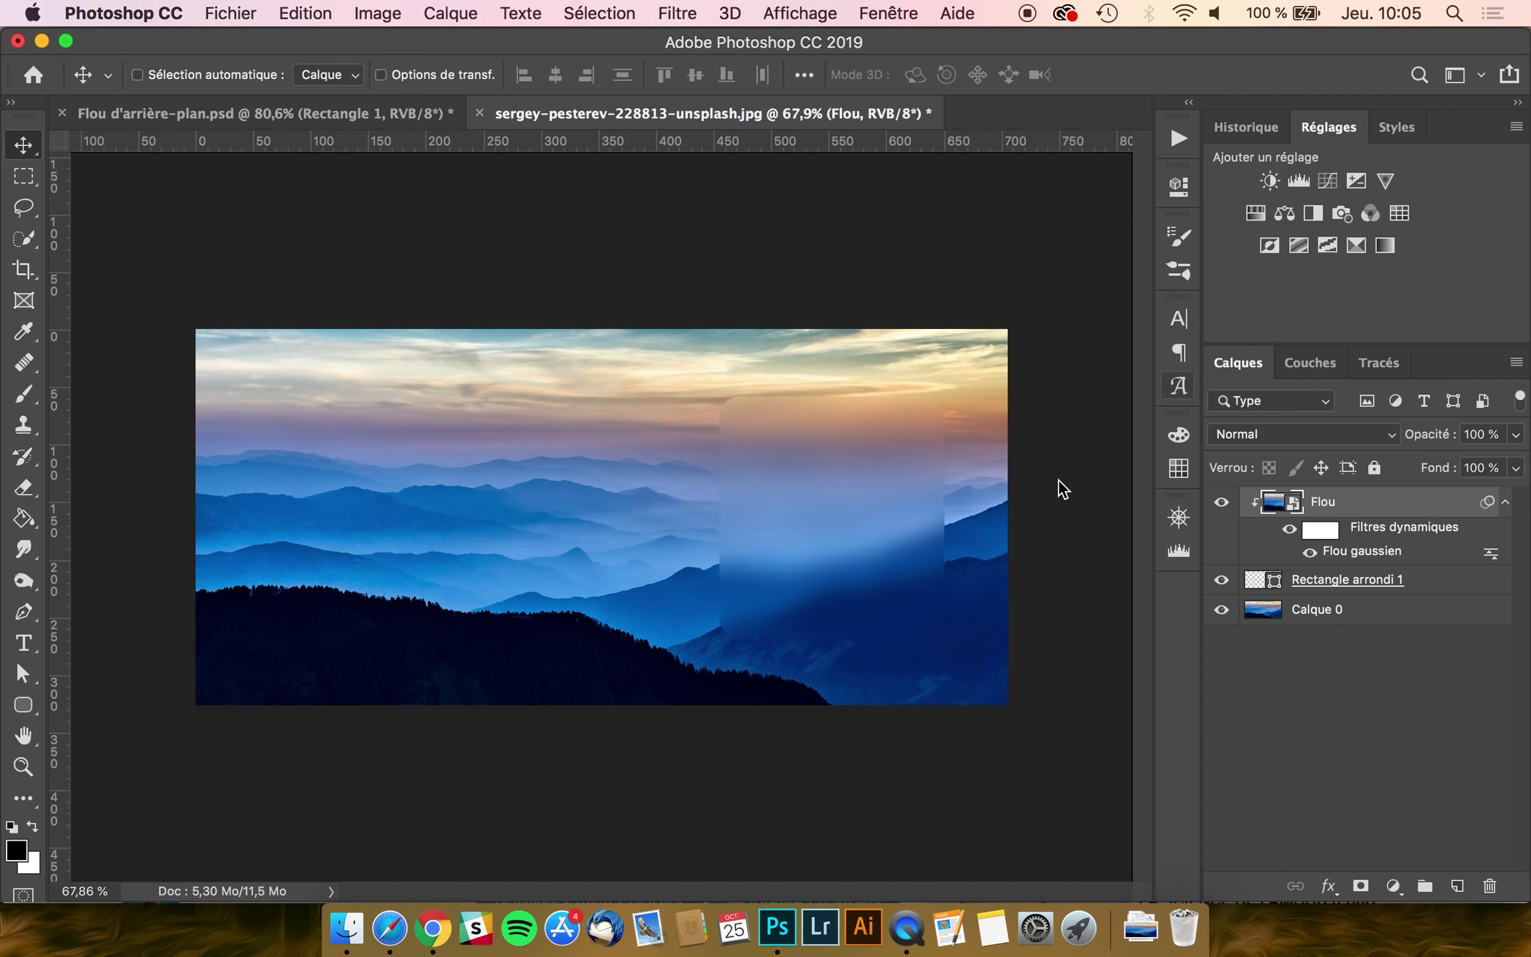
- Move the rounded card left and up, undoing an accidental shift of the Flou layer
left_click(1336, 585)
left_click_drag(916, 513, 840, 488)
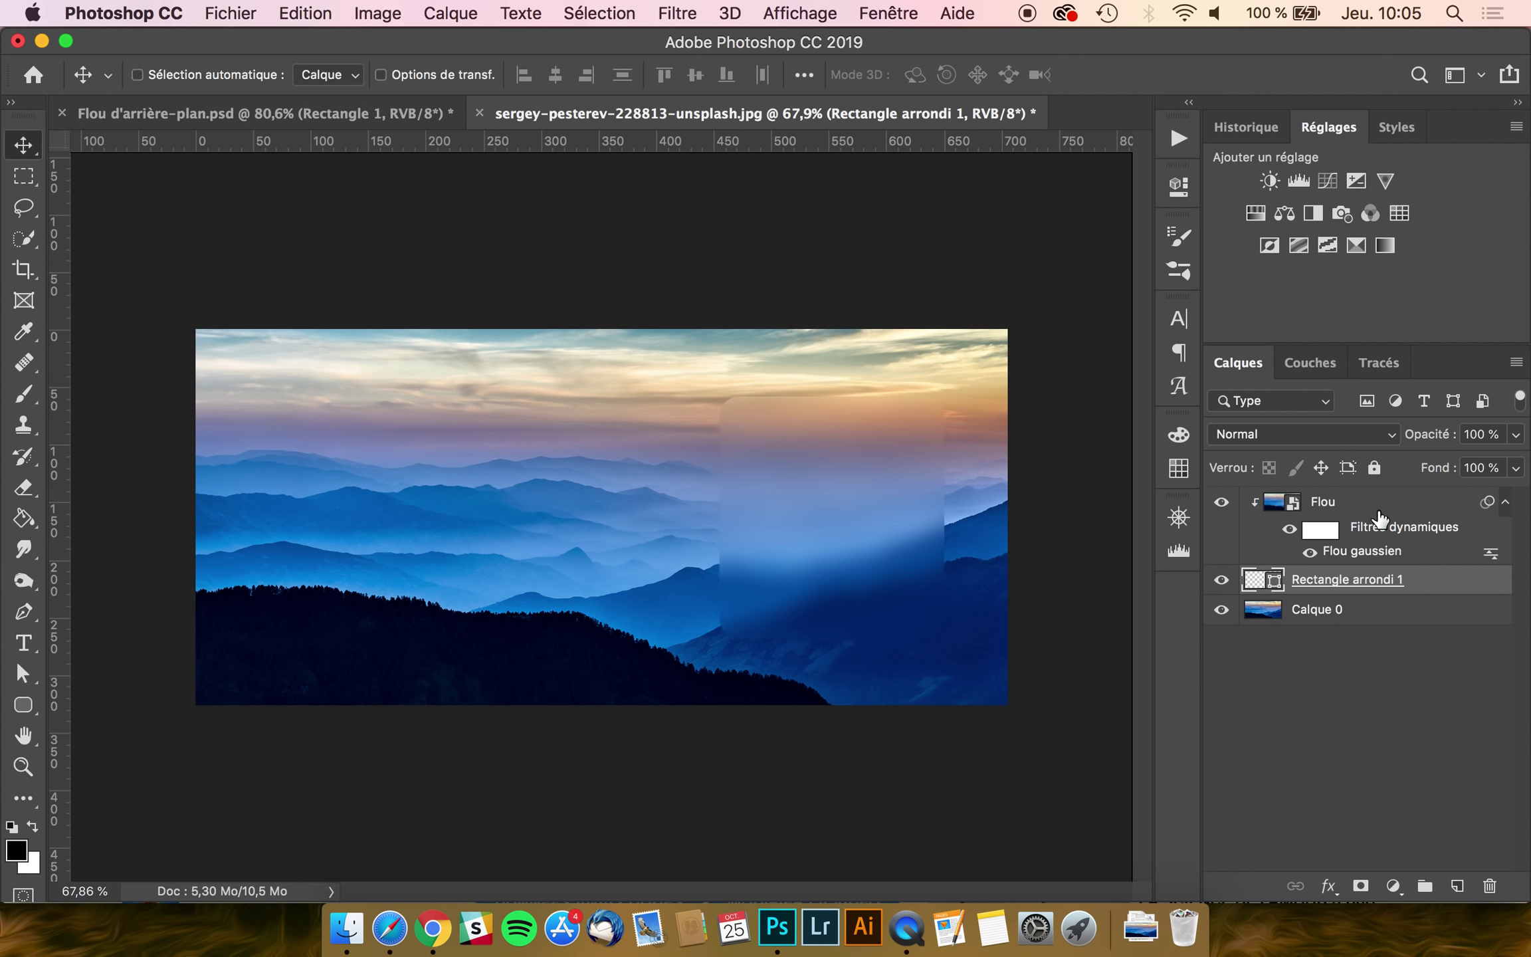
left_click(1322, 502)
mouse_move(673, 489)
left_mouse_down()
mouse_move(479, 481)
mouse_move(610, 464)
left_mouse_up()
key("super+z")
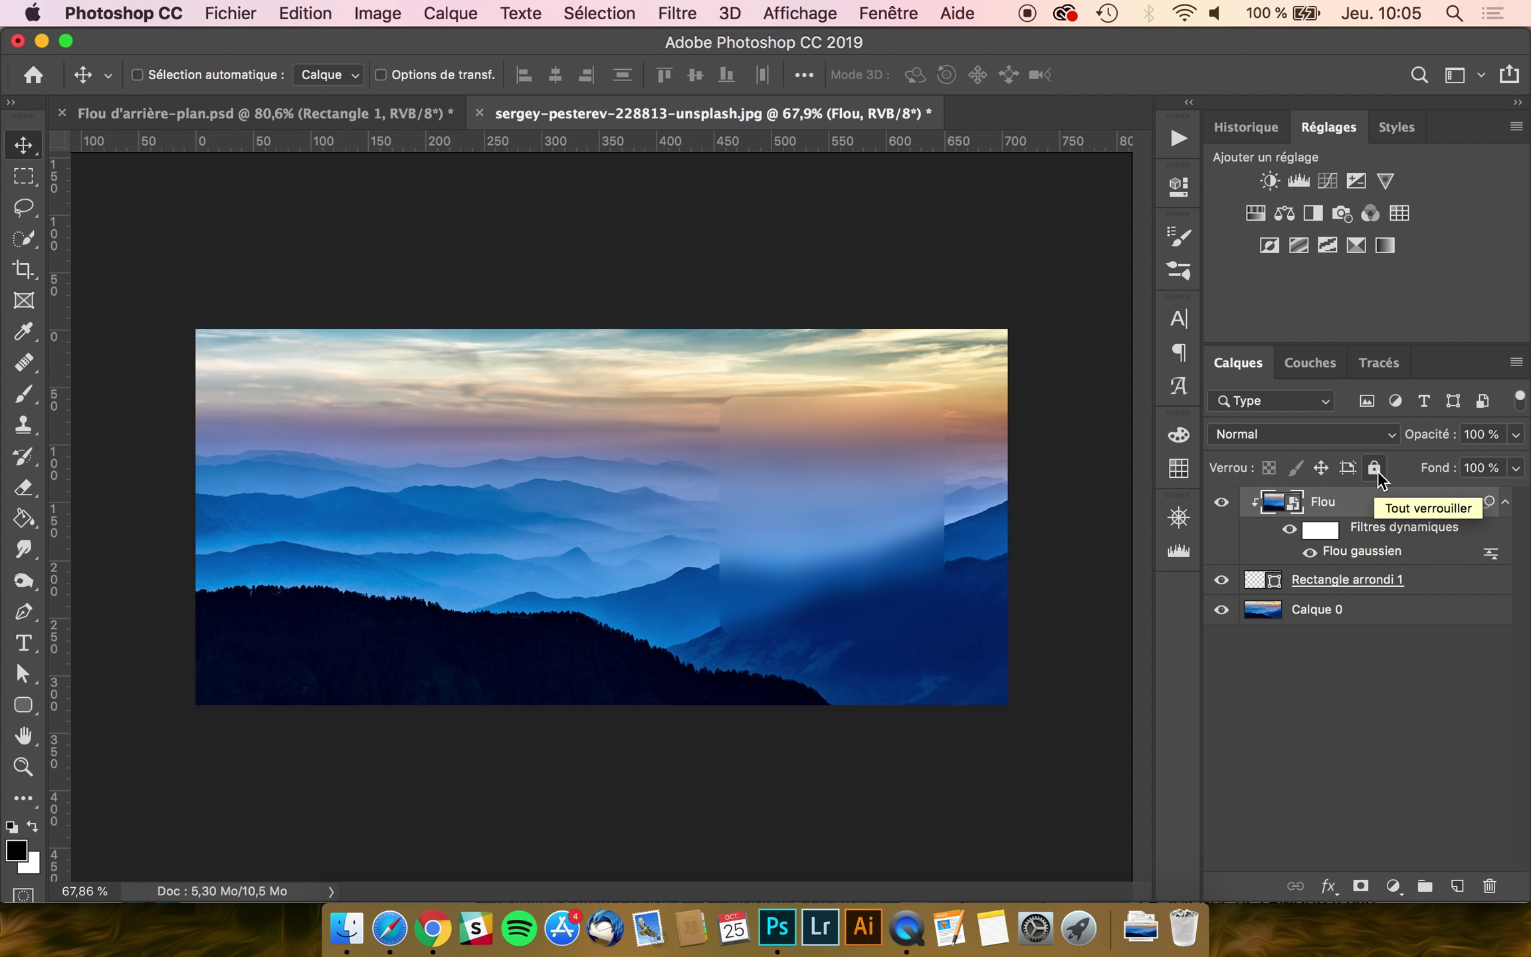
- Lock the position of the Flou and Calque 0 layers
left_click(1320, 467)
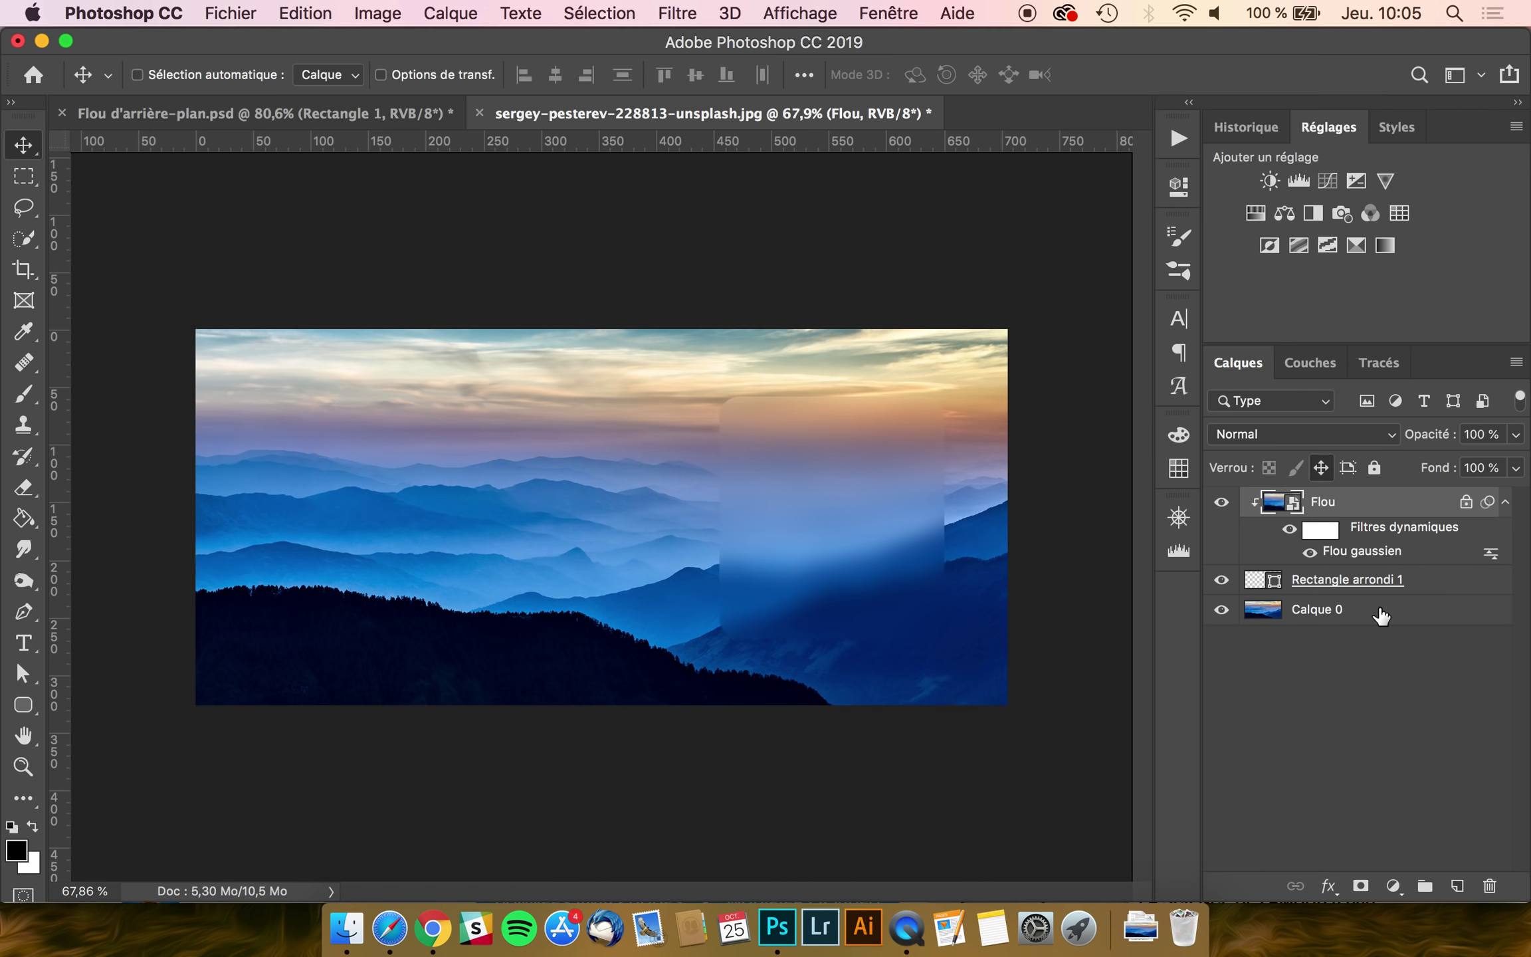
left_click(1382, 611)
left_click(1322, 467)
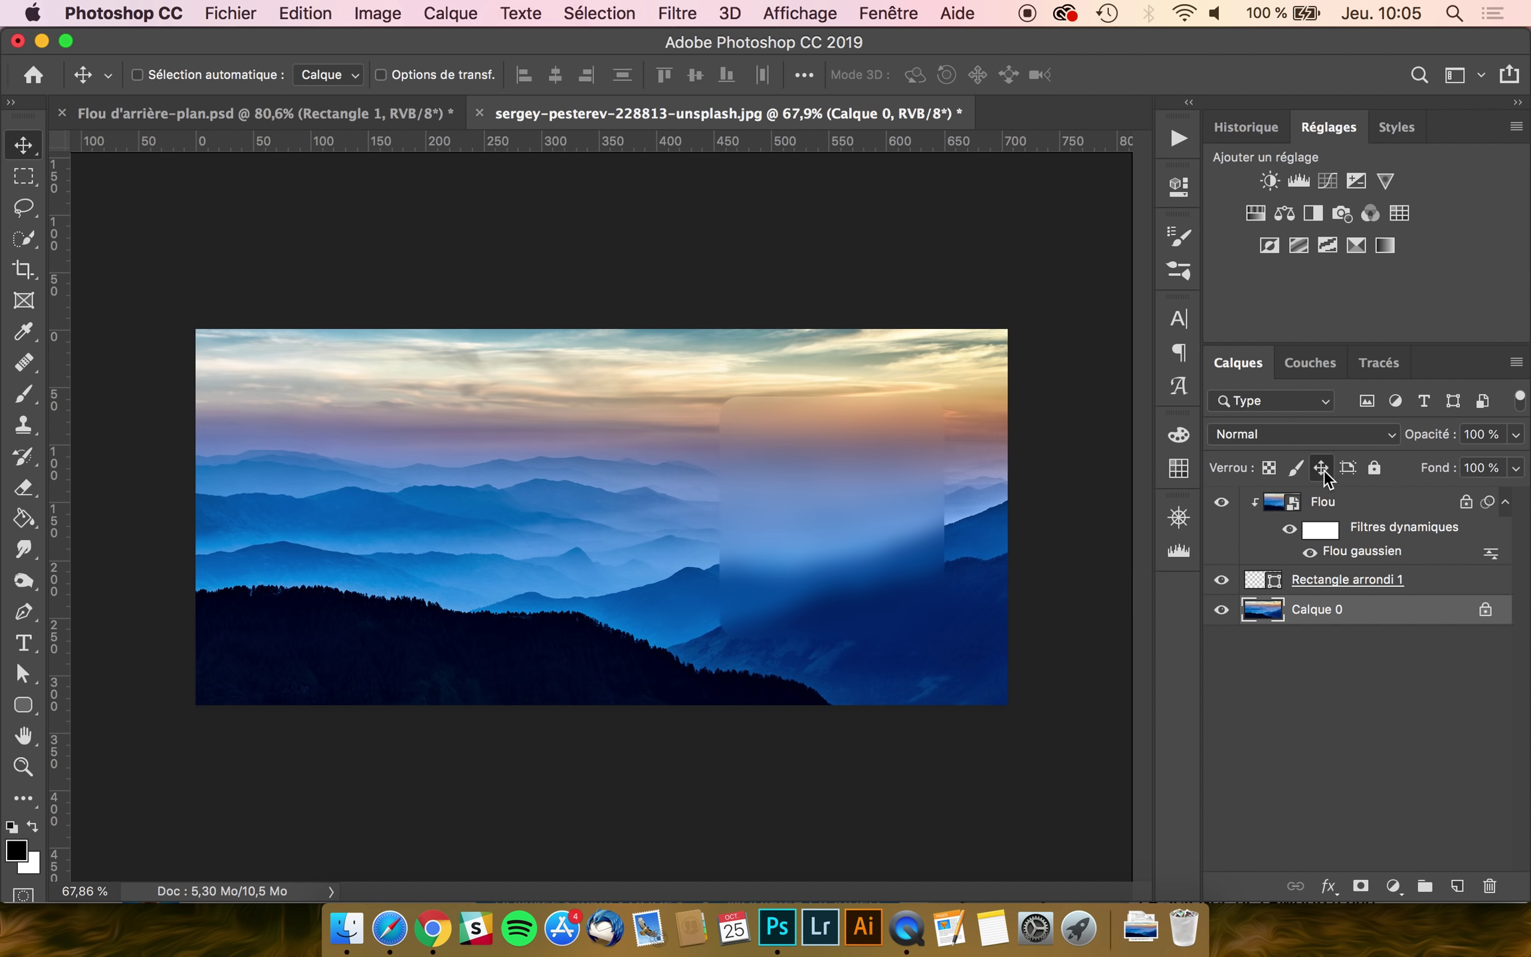
- Nudge the Rectangle arrondi 1 card slightly and open the layer effects list
left_click(1440, 585)
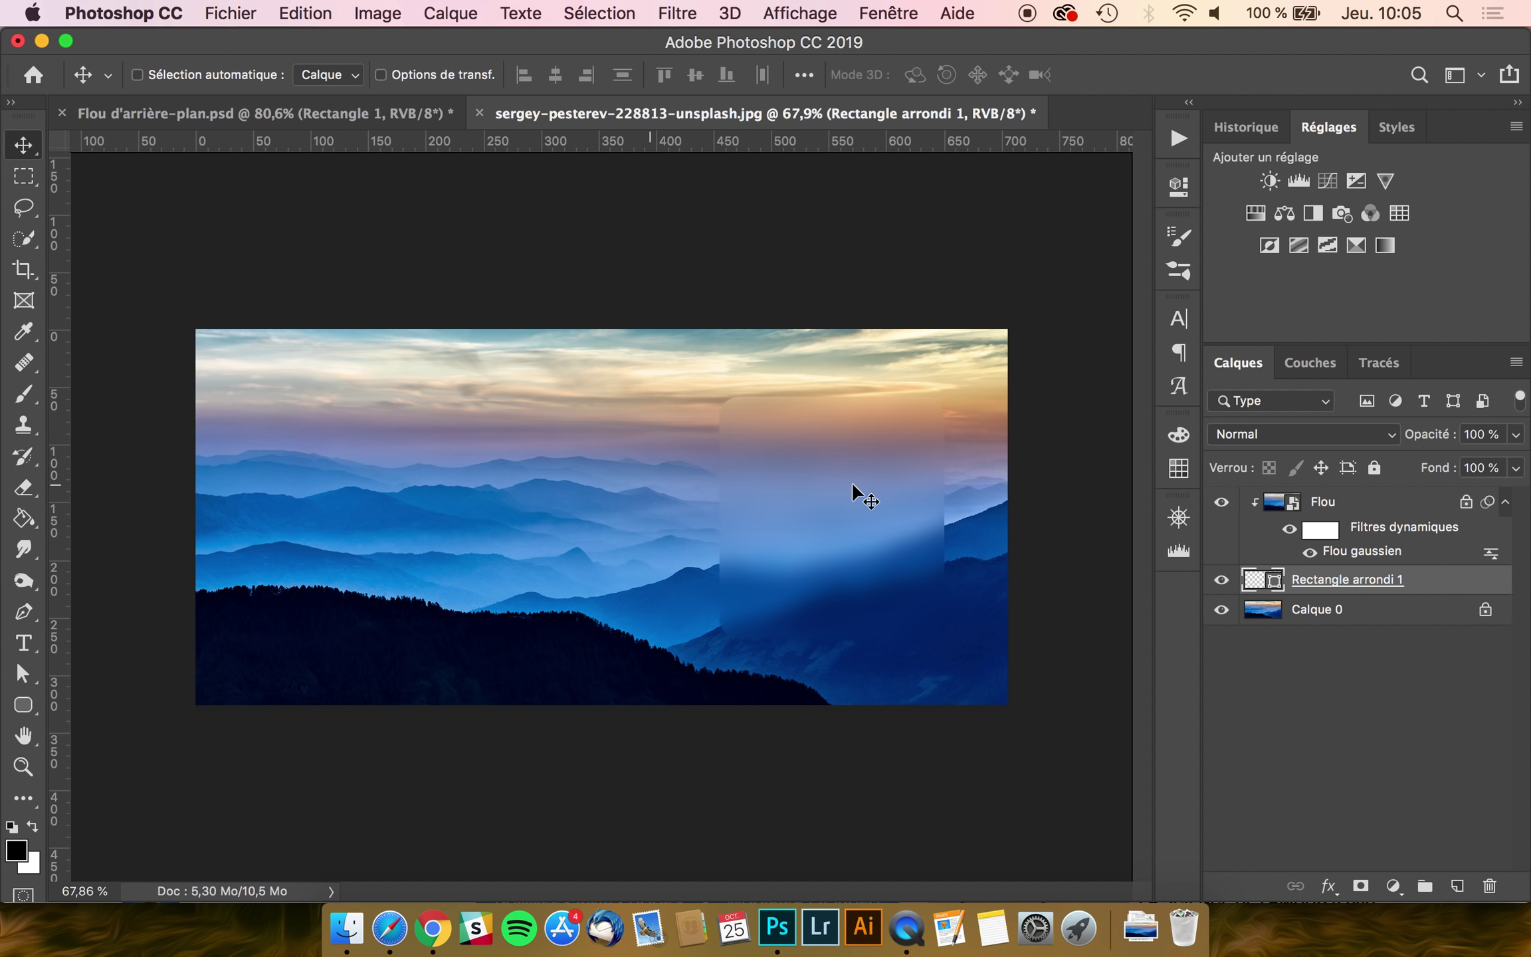
mouse_move(780, 459)
left_mouse_down()
mouse_move(872, 495)
mouse_move(869, 462)
left_mouse_up()
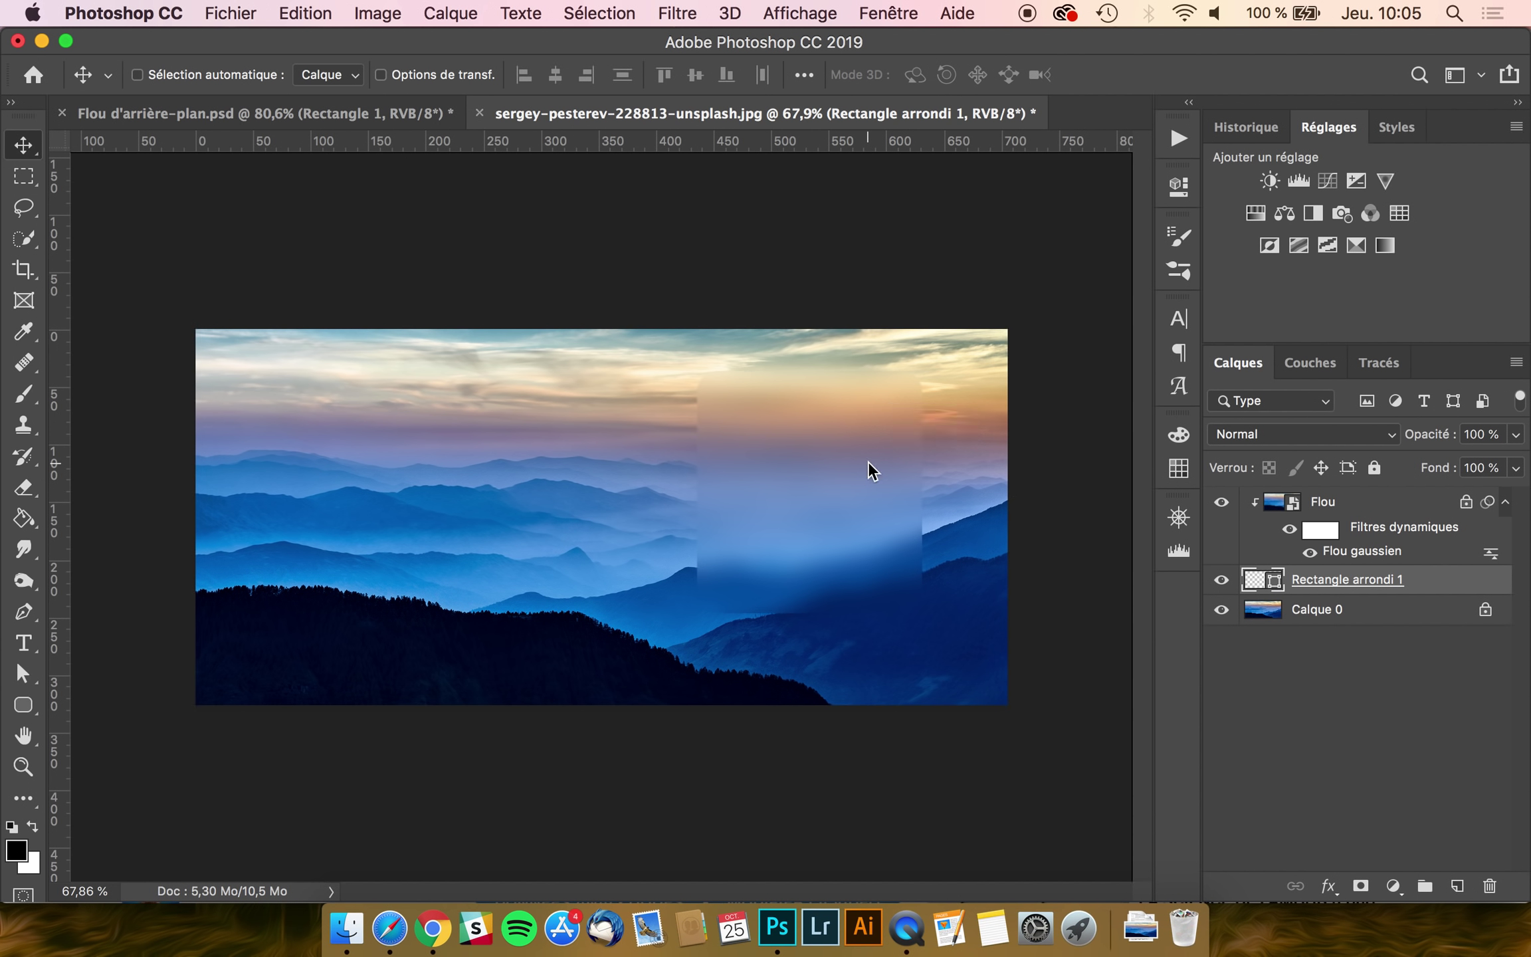
left_click(867, 462)
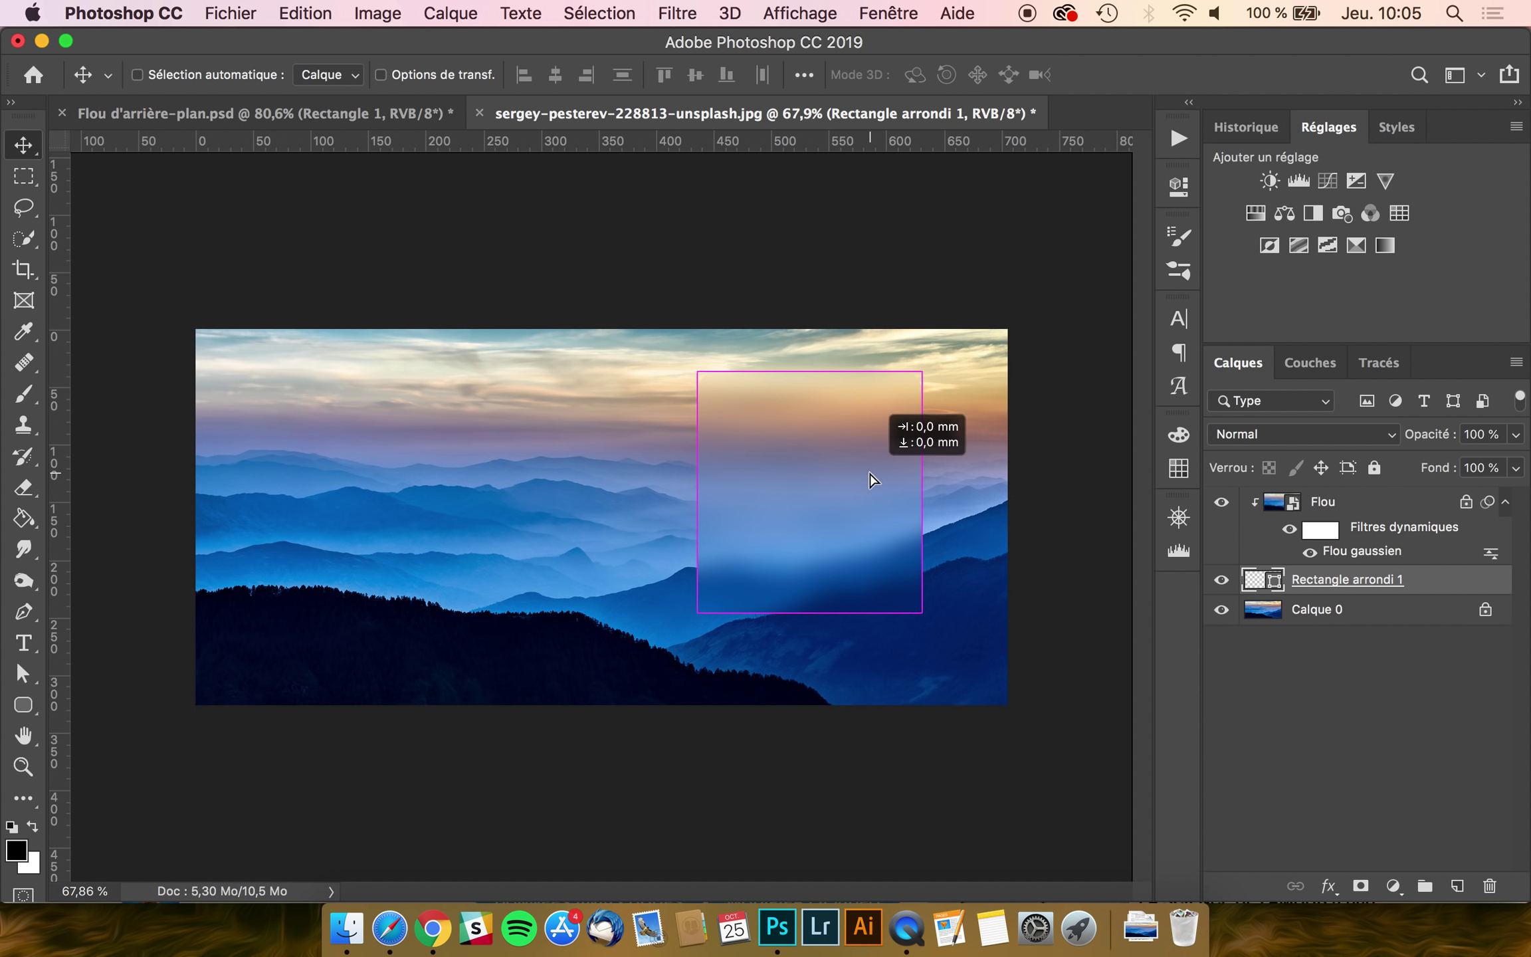
left_click(1330, 885)
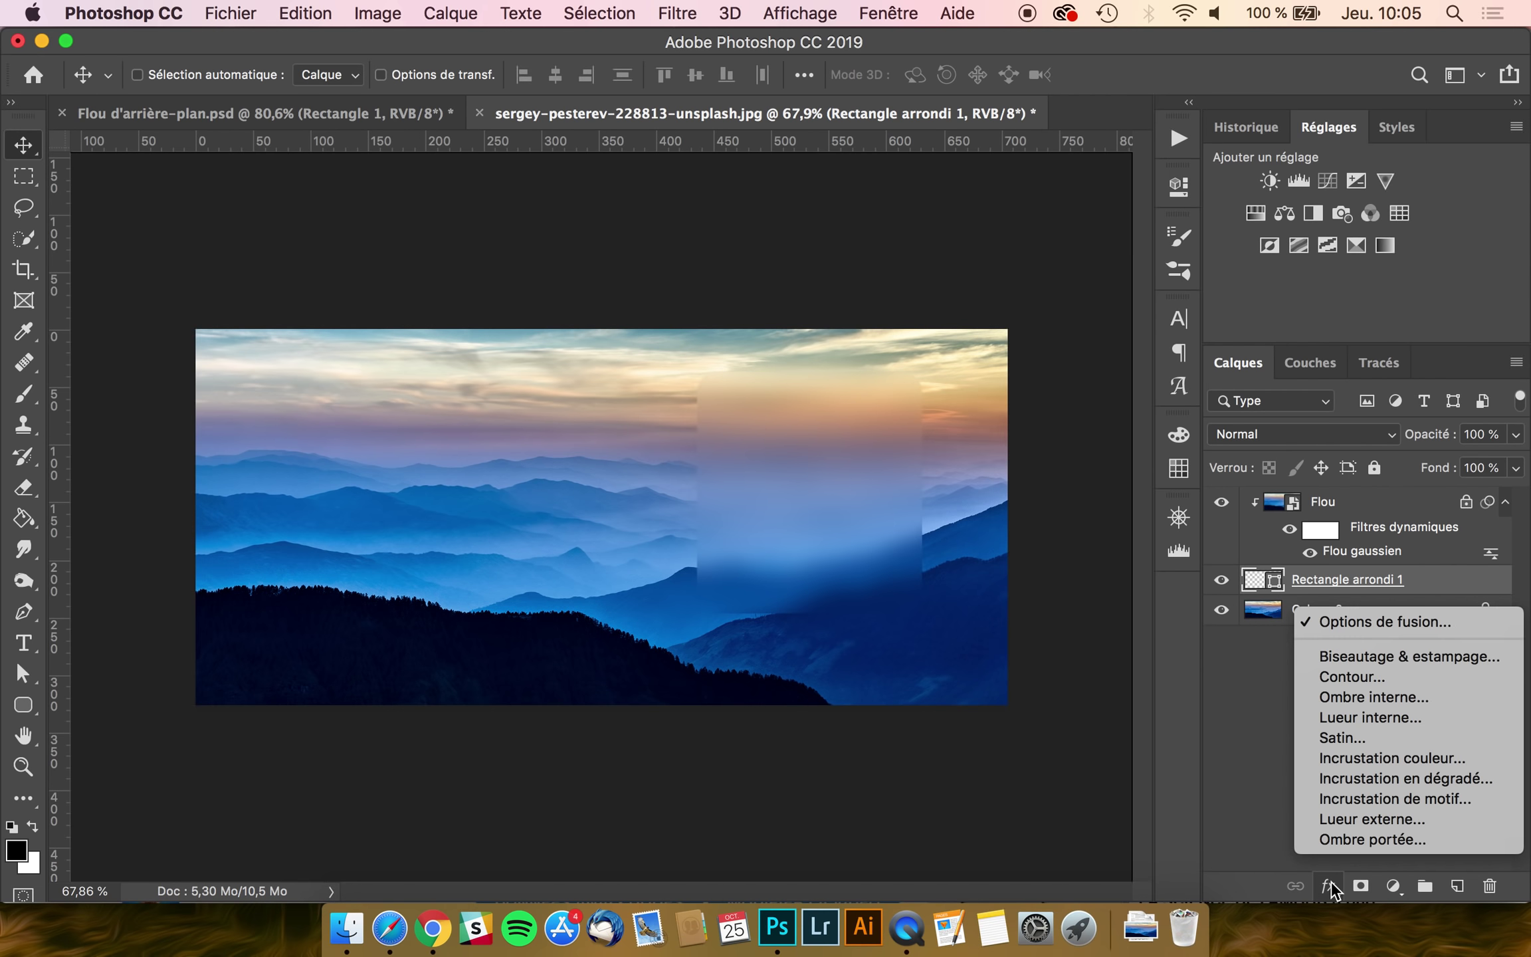
- Give the rounded card a drop shadow with 35% opacity, -59° angle and size 21
left_click(1349, 841)
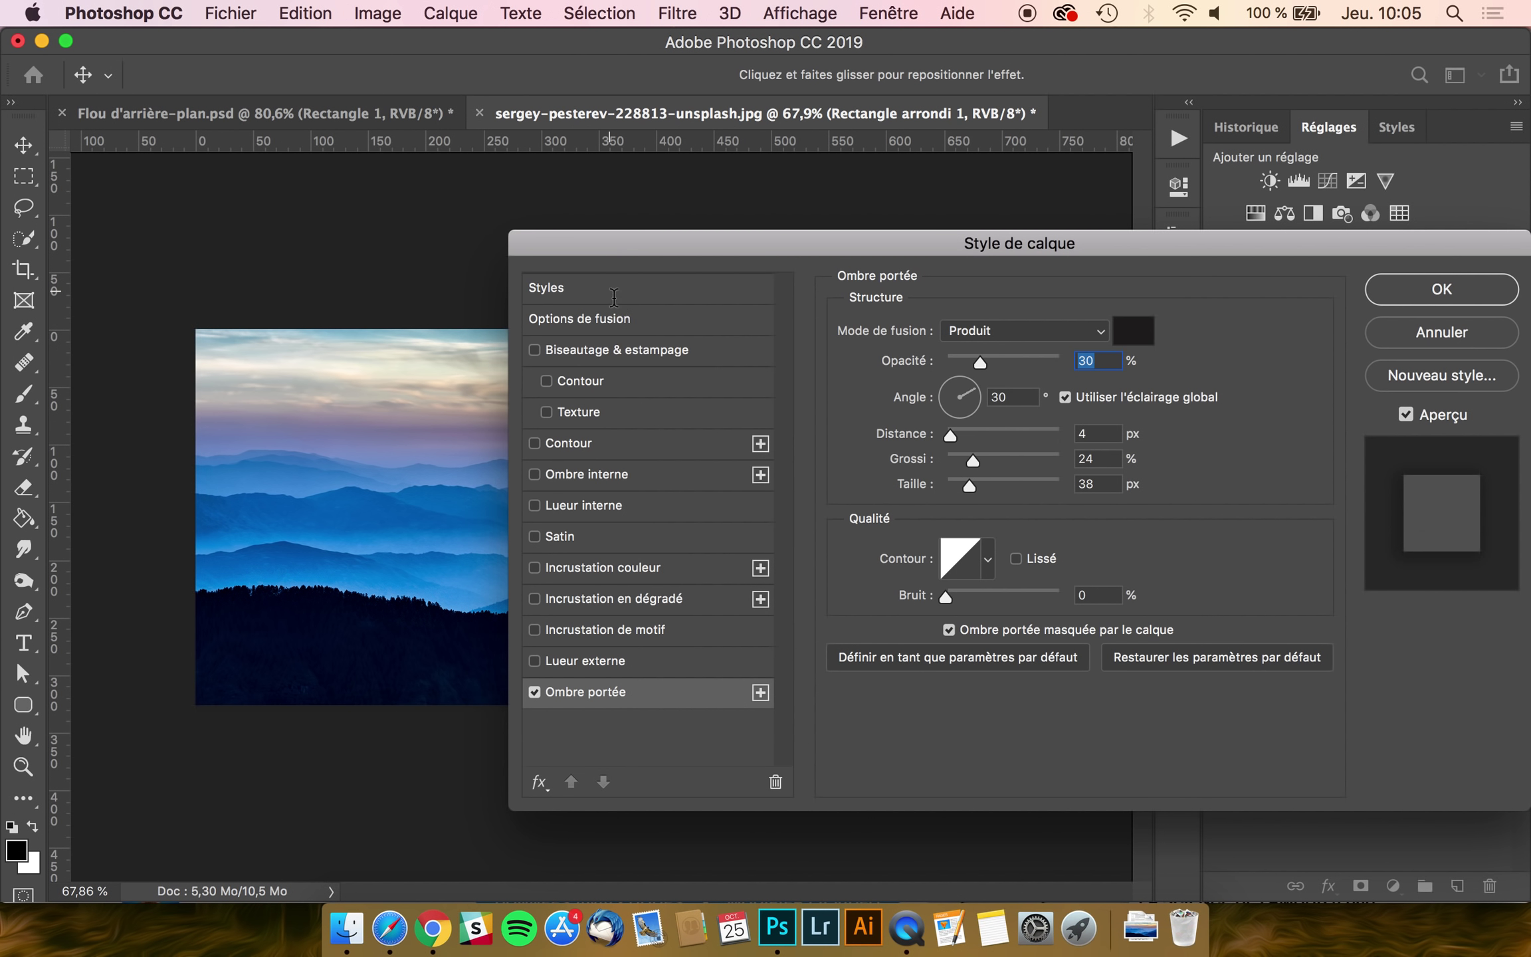
left_click_drag(614, 238, 1039, 241)
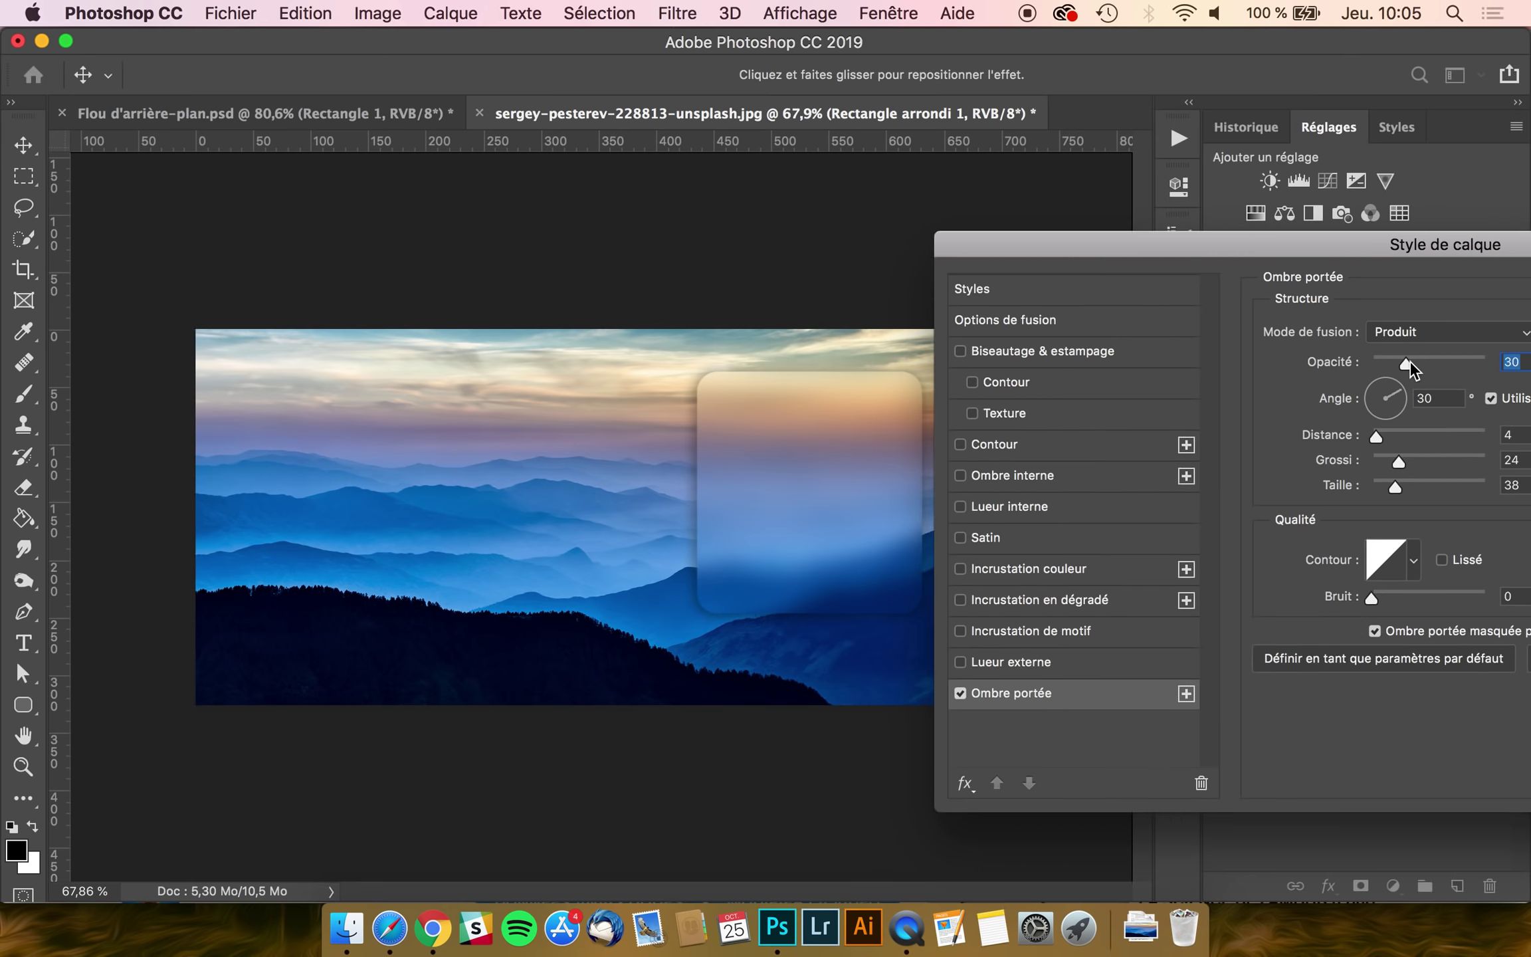
left_click_drag(1393, 365, 1401, 362)
left_click_drag(1395, 384, 1398, 418)
left_click(1398, 420)
left_click_drag(1391, 489, 1391, 493)
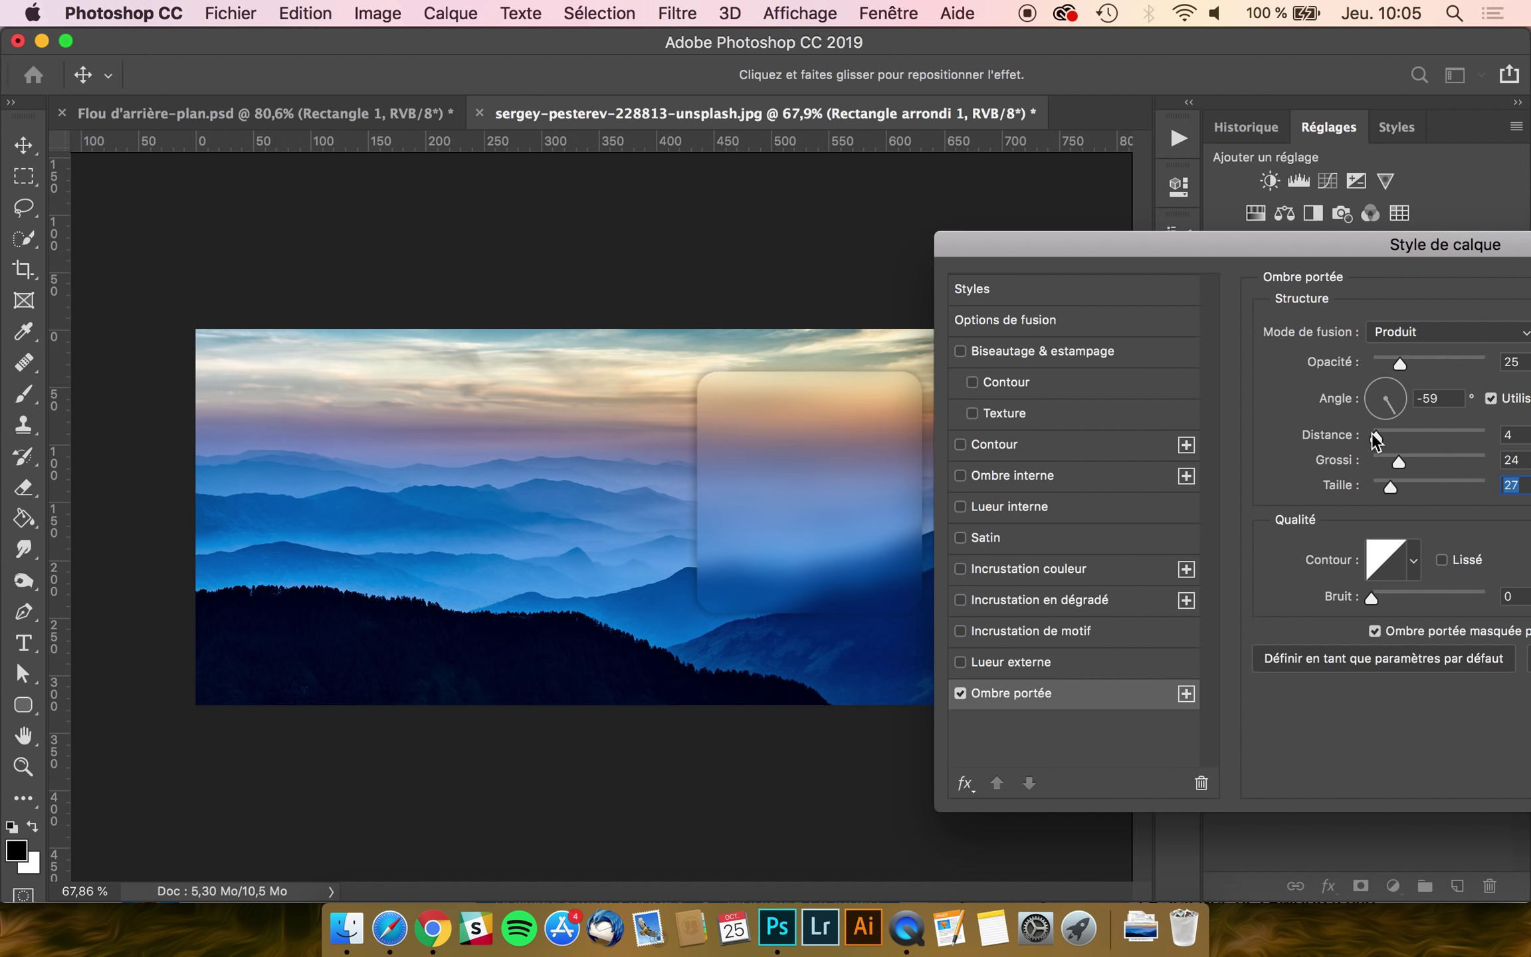
left_click_drag(1377, 435, 1383, 435)
mouse_move(1401, 362)
left_mouse_down()
mouse_move(1426, 361)
mouse_move(1398, 397)
mouse_move(1378, 389)
left_mouse_up()
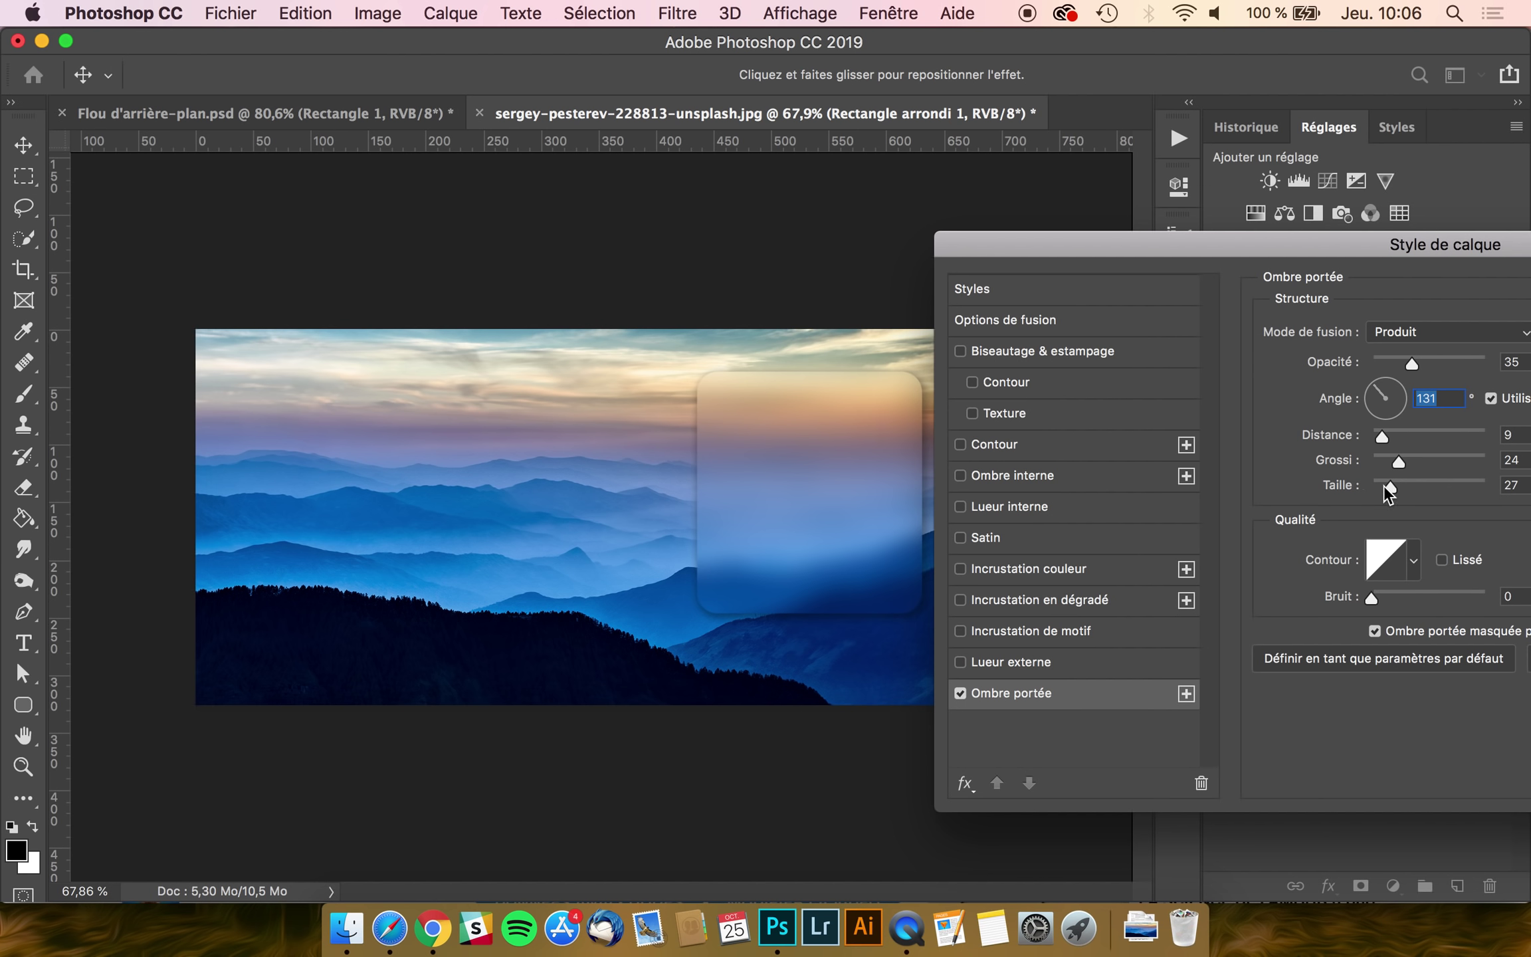
left_click_drag(1384, 486, 1388, 485)
key("Return")
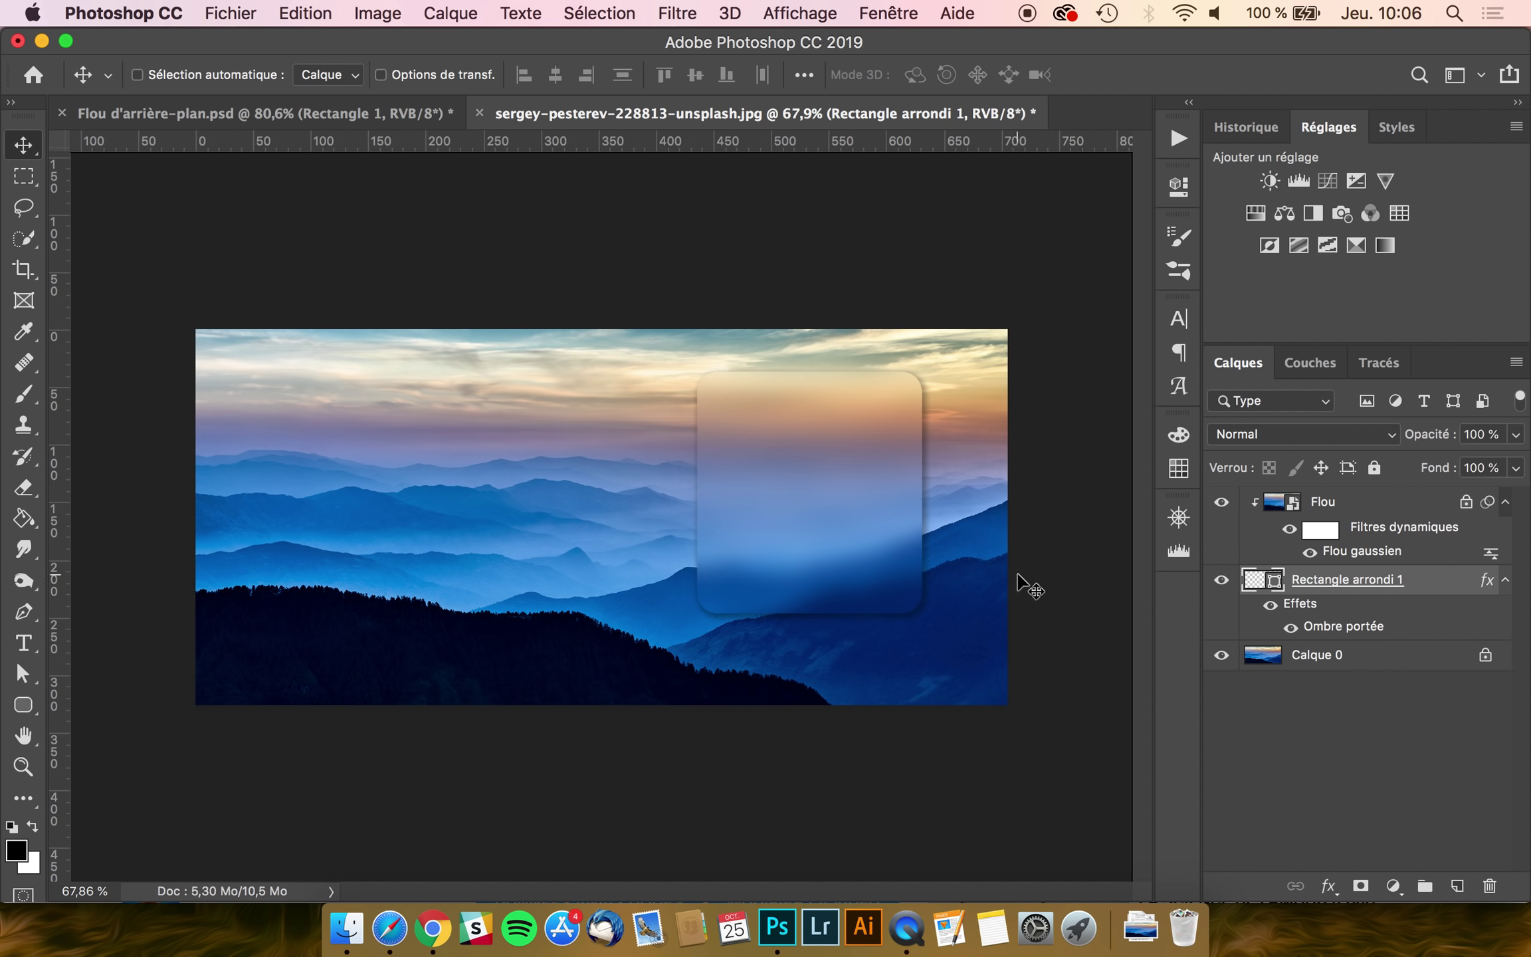
- Narrow the rounded card from its right side, then bring the Flou d'arrière-plan document forward
key("super+t")
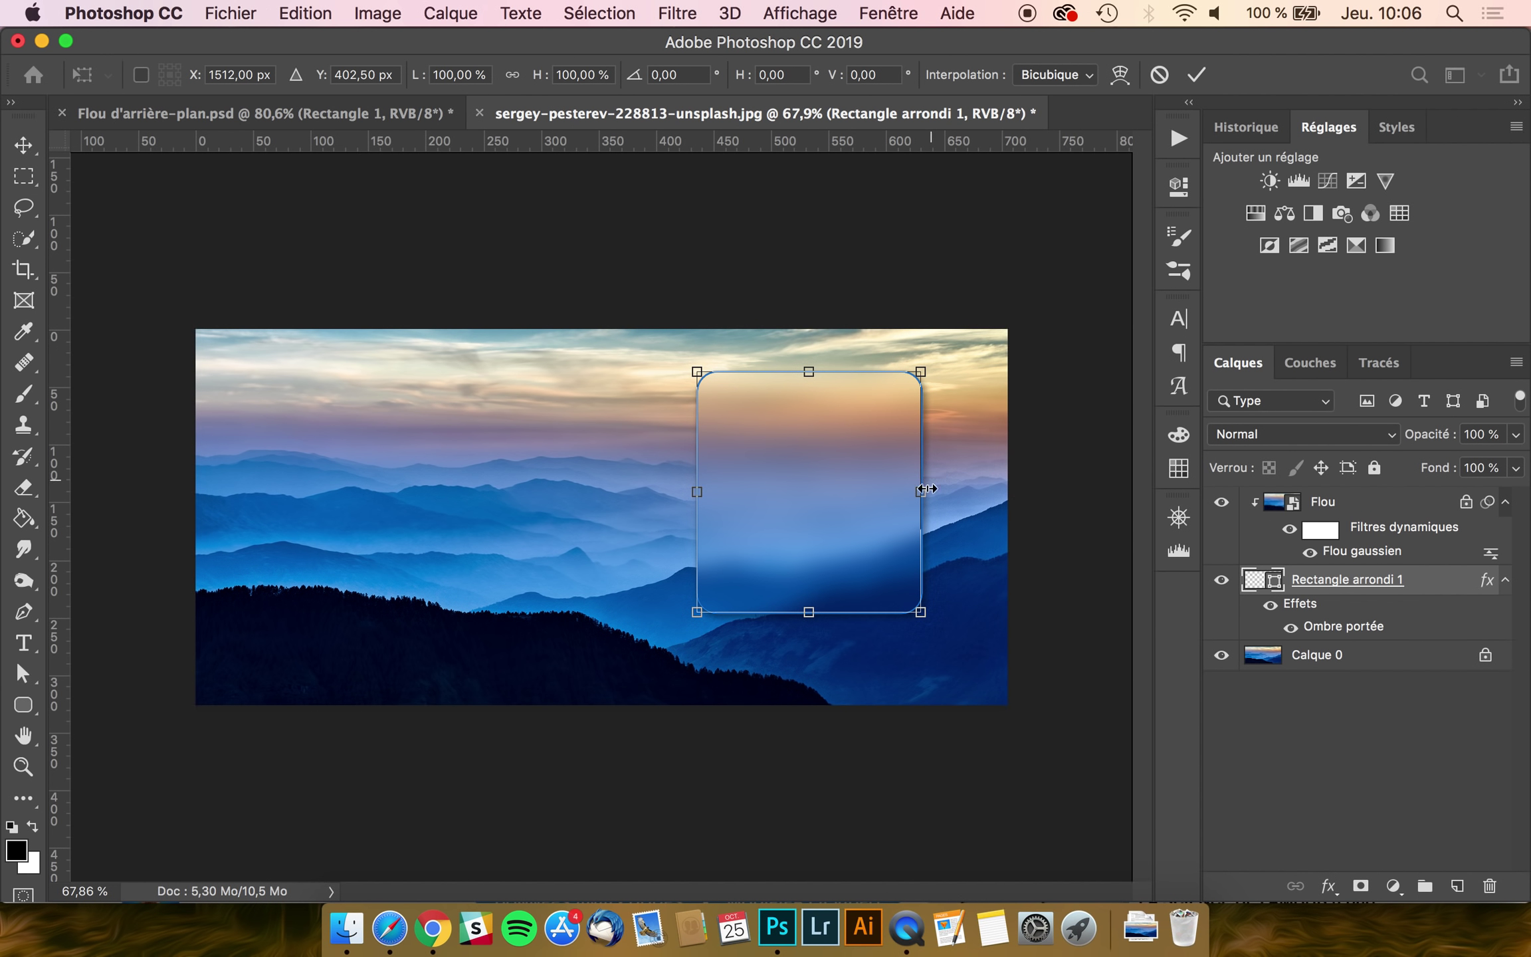
mouse_move(908, 492)
left_mouse_down()
mouse_move(840, 498)
mouse_move(894, 491)
mouse_move(904, 470)
left_mouse_up()
key("Return")
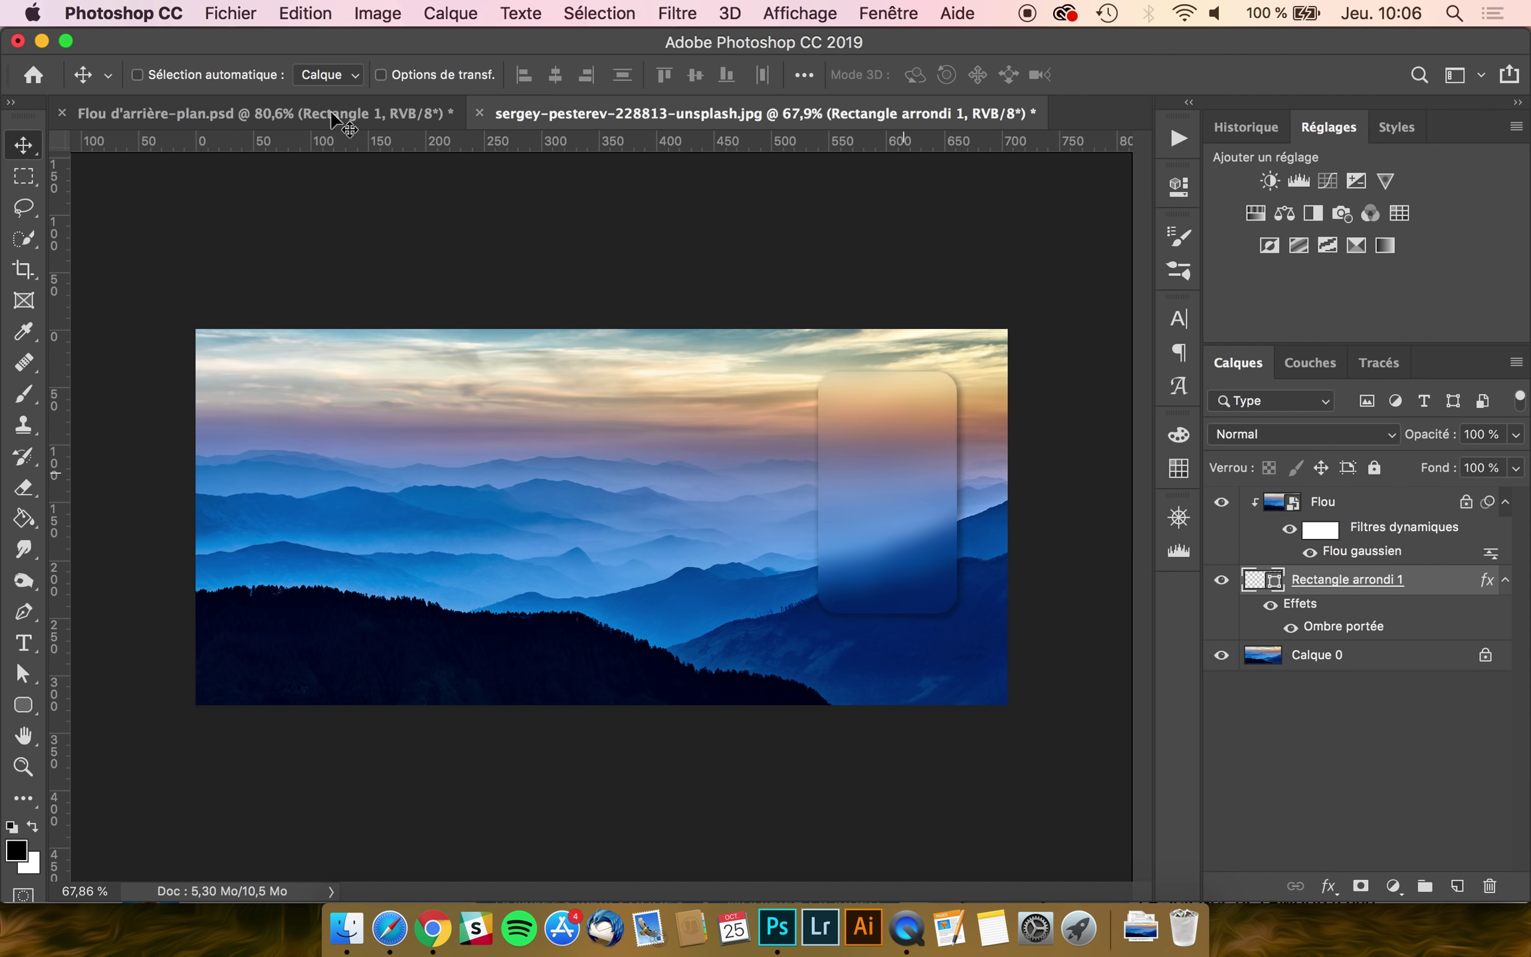
left_click(302, 111)
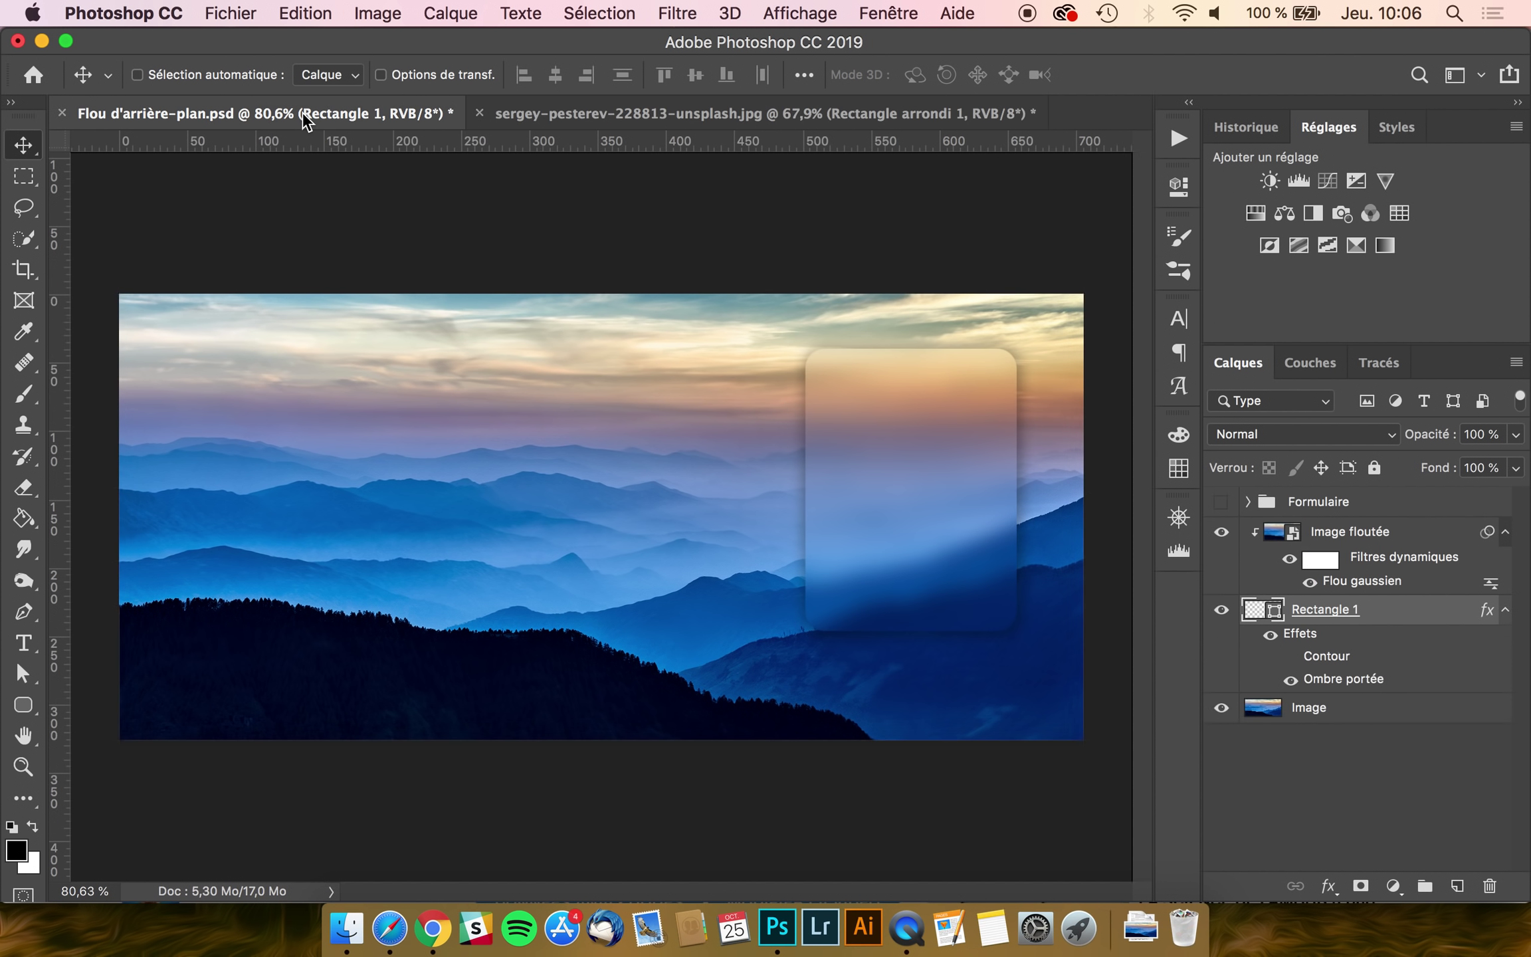
- Show and select the Formulaire group, expanding it briefly to inspect its layers
left_click(1221, 501)
left_click(1329, 503)
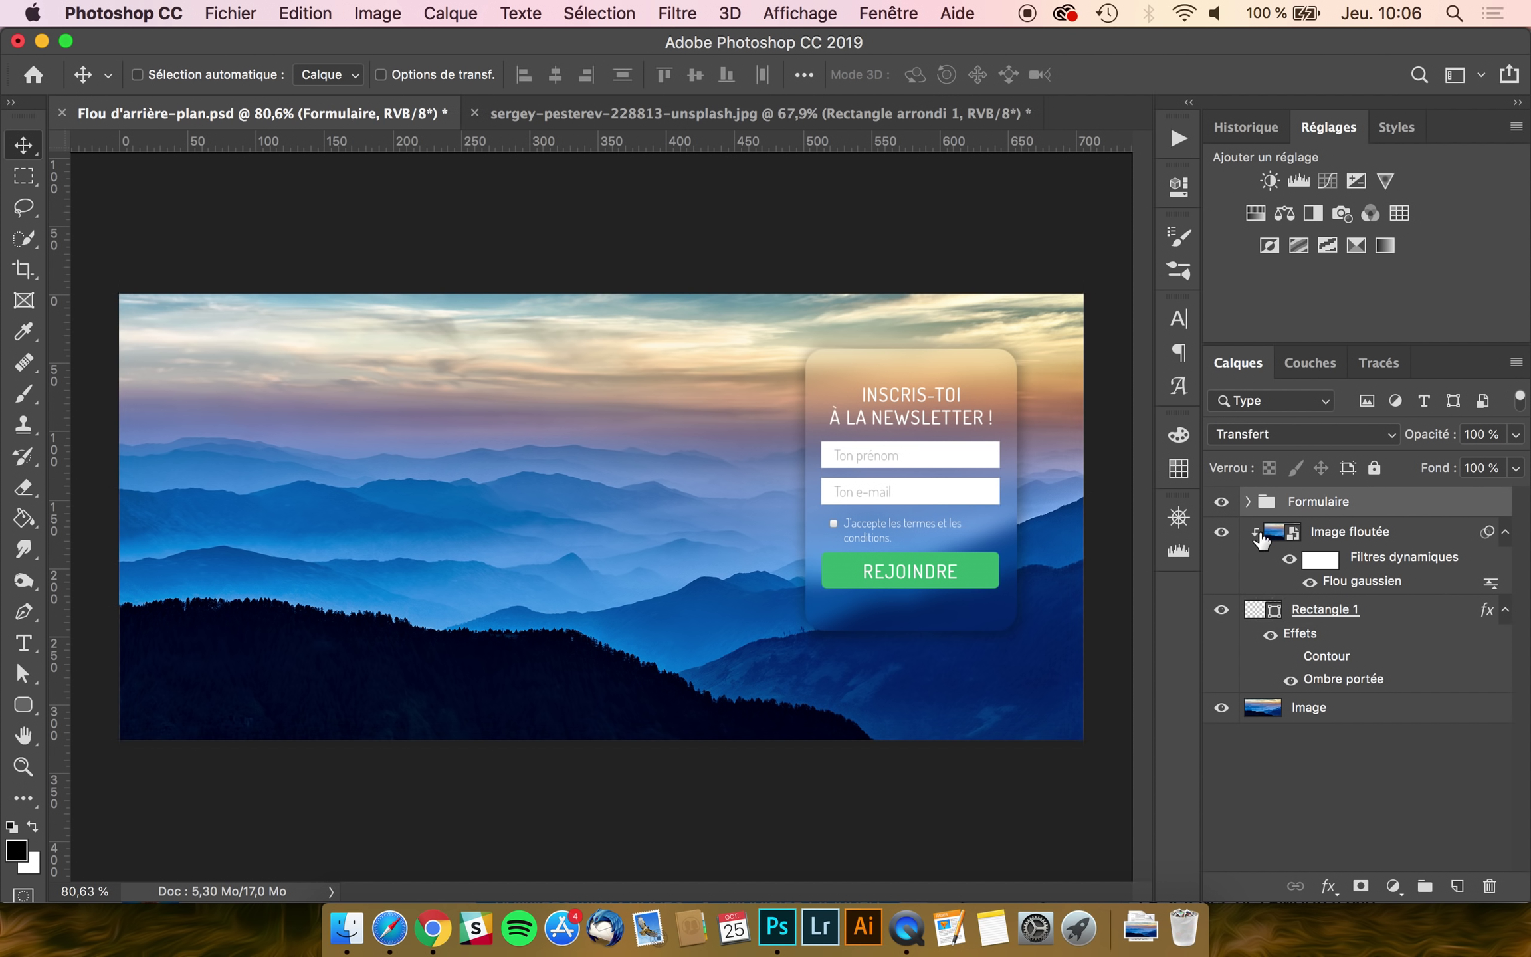
left_click(1248, 502)
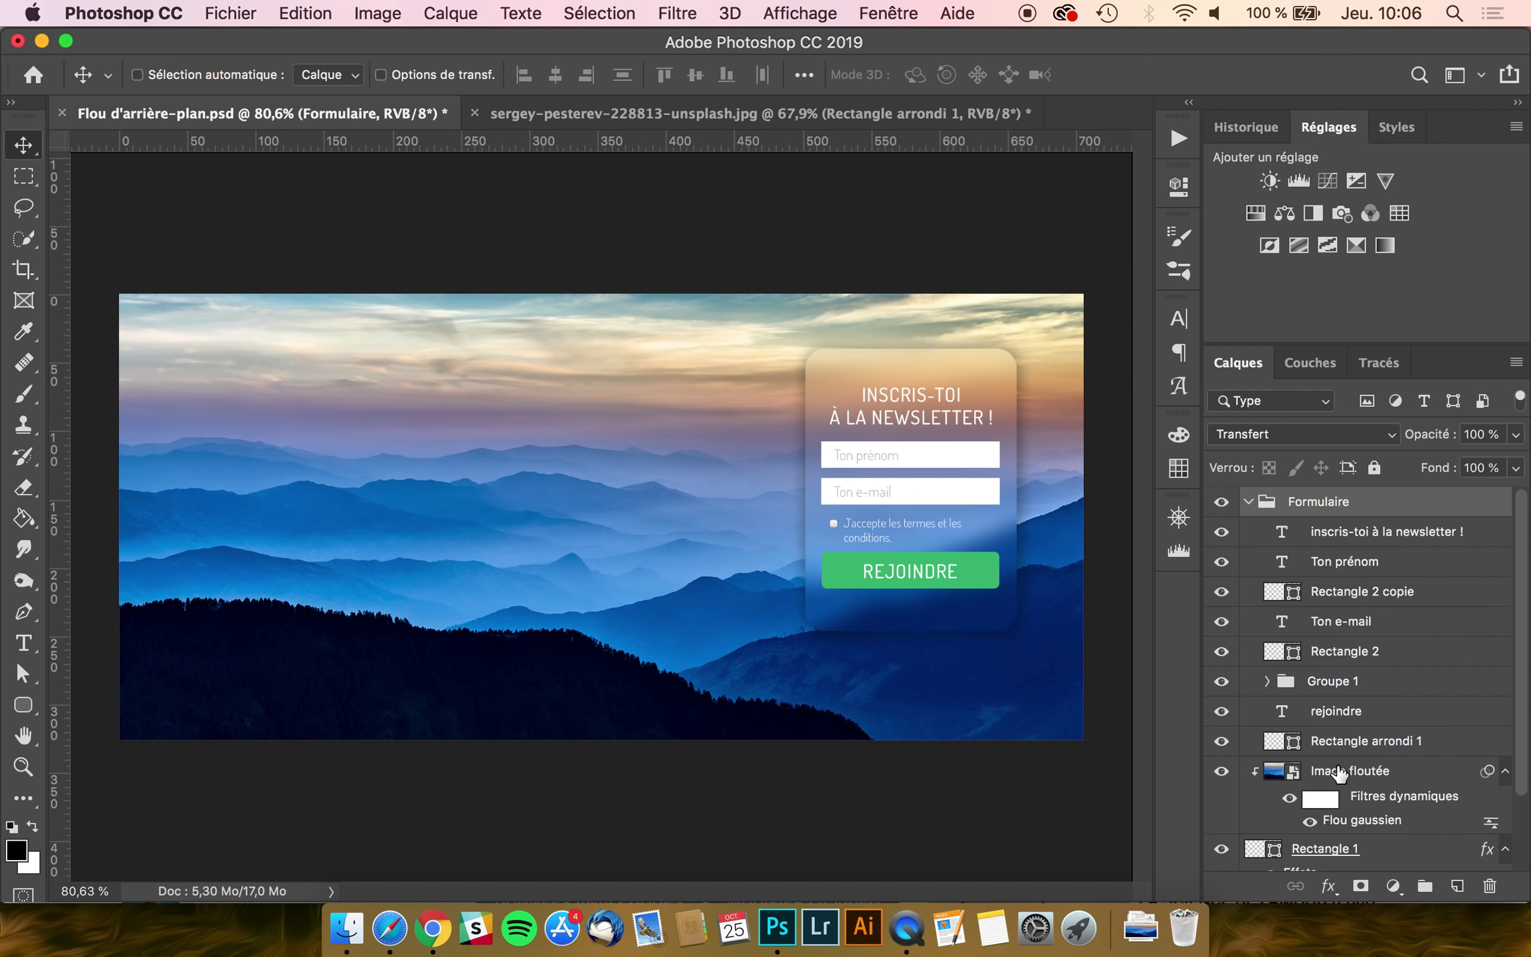
left_click(1248, 501)
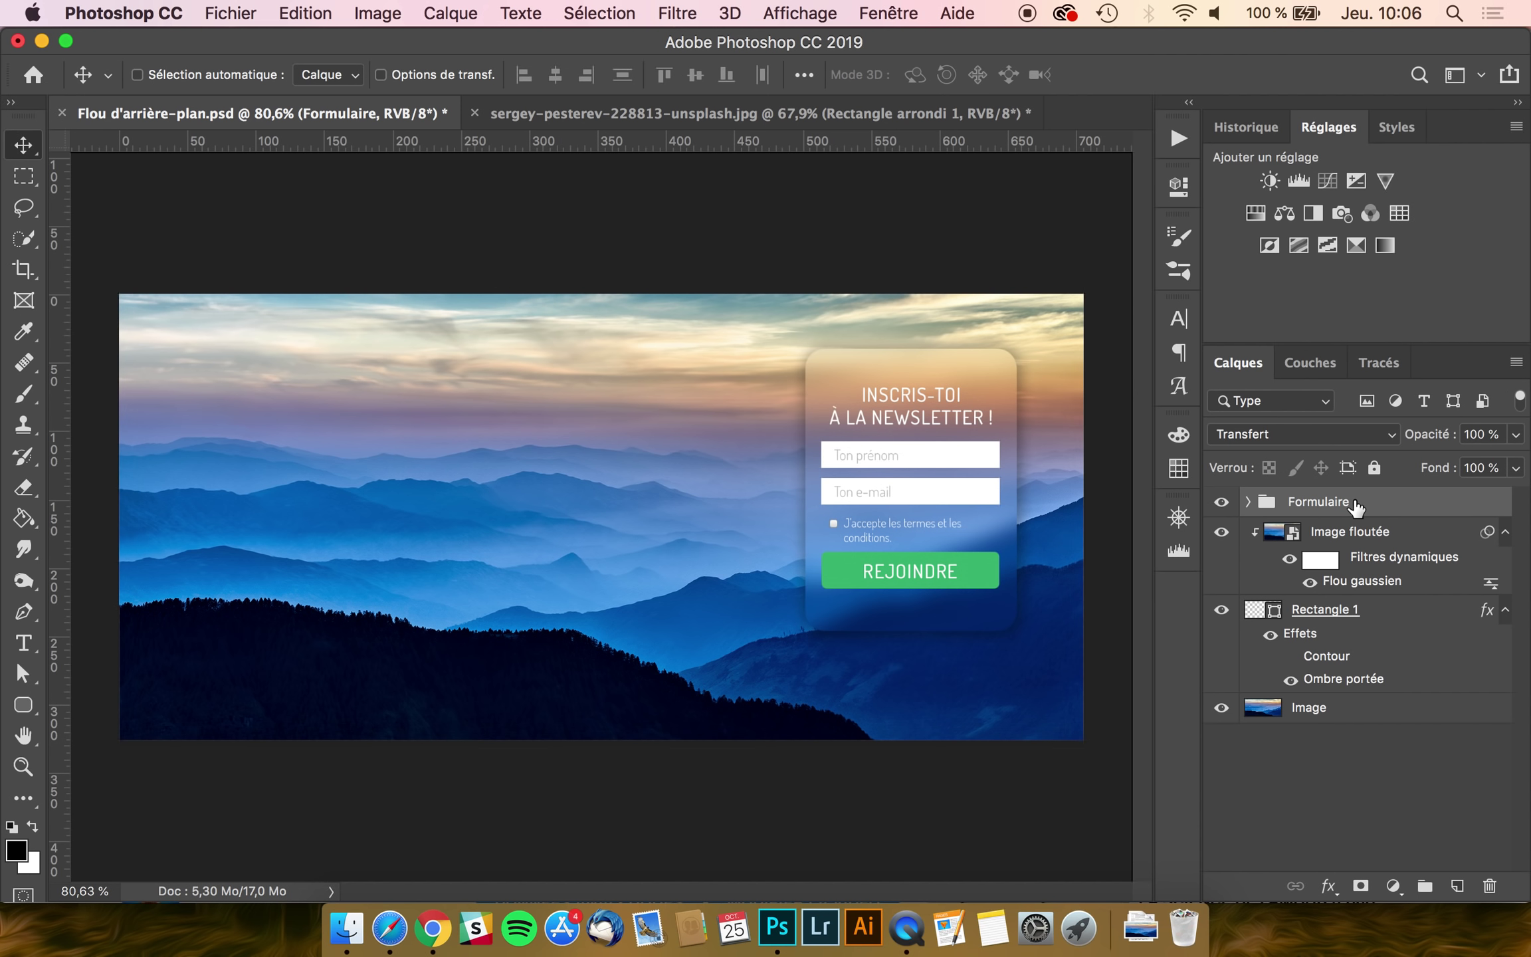
key("ctrl")
- Add Rectangle 1 to the Formulaire selection and move both slightly lower on the right
left_click(1387, 612, "super")
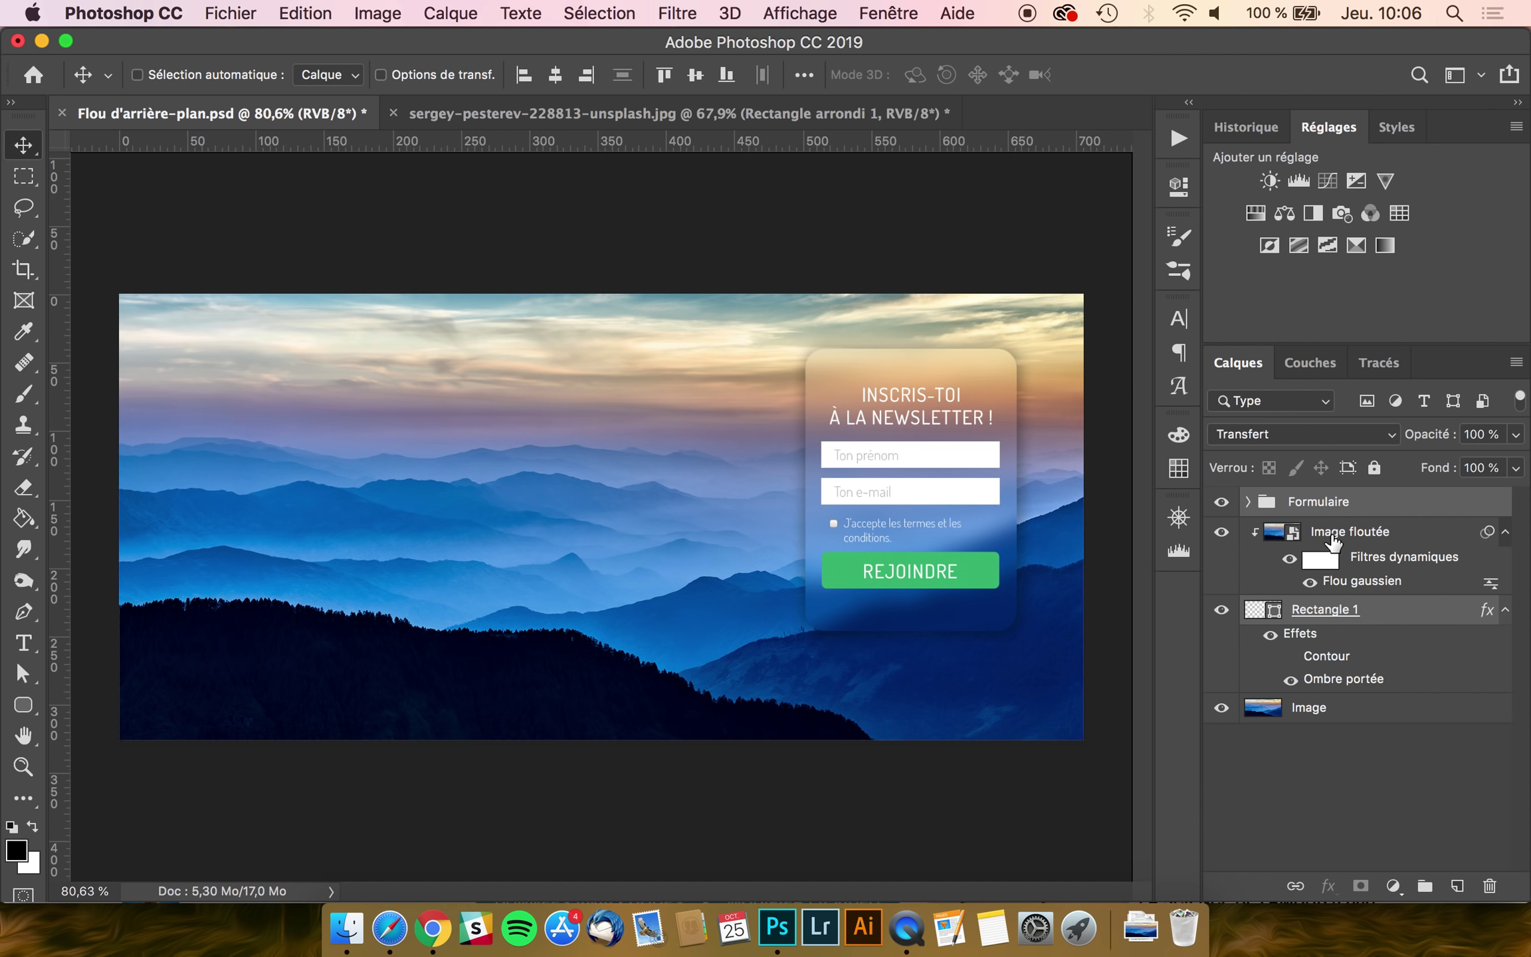
mouse_move(997, 402)
left_mouse_down()
mouse_move(564, 397)
mouse_move(893, 405)
left_mouse_up()
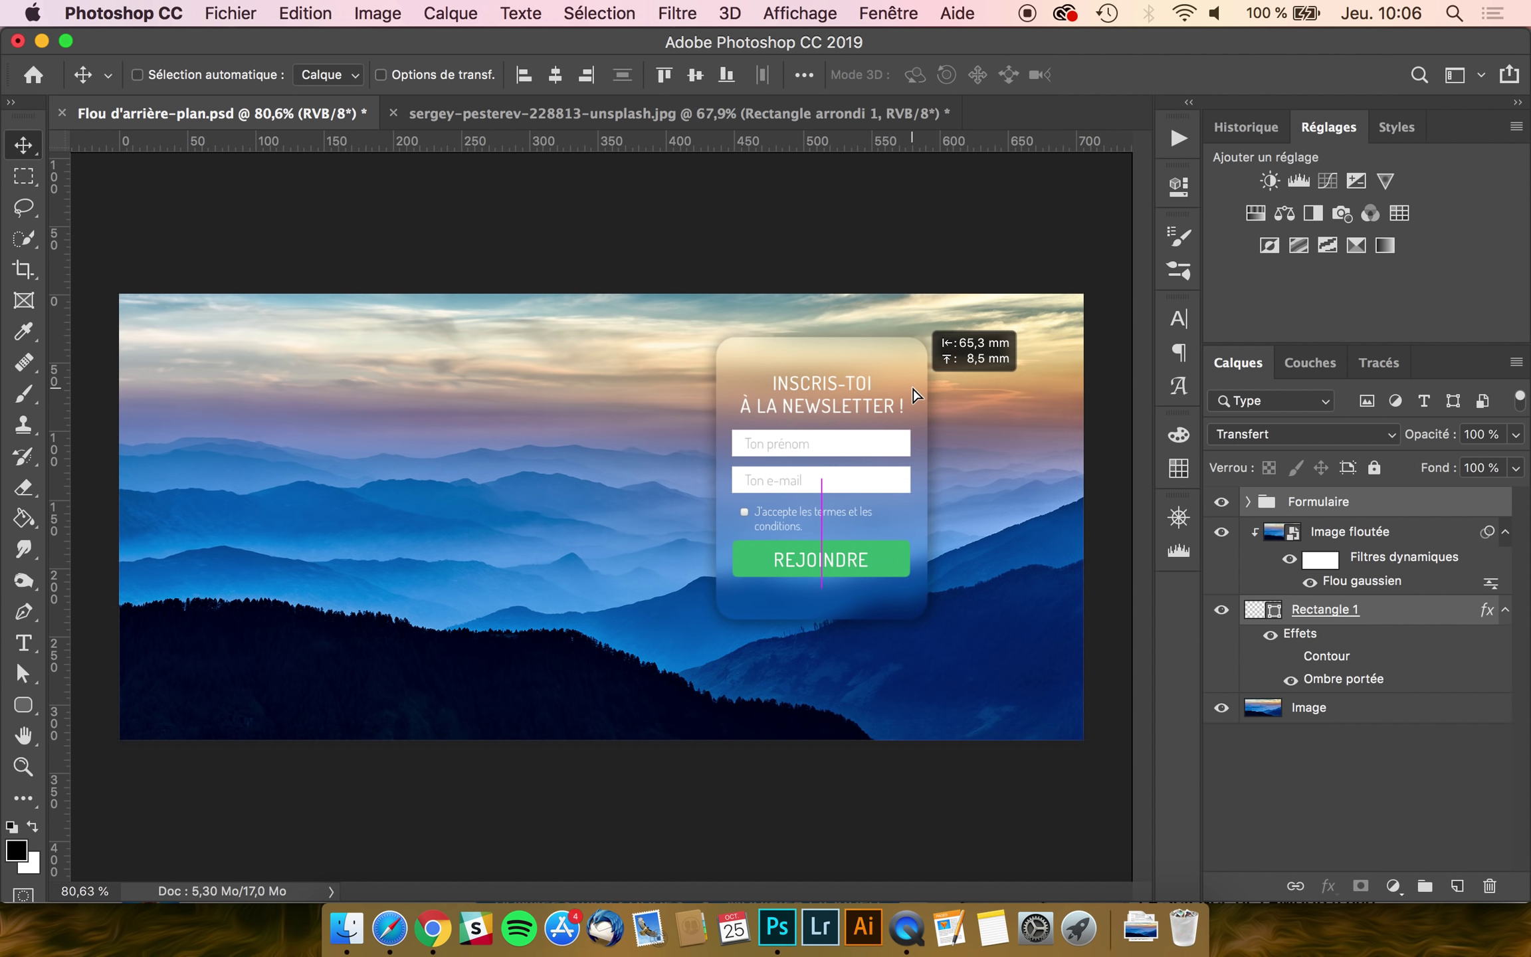
left_click_drag(893, 405, 999, 400)
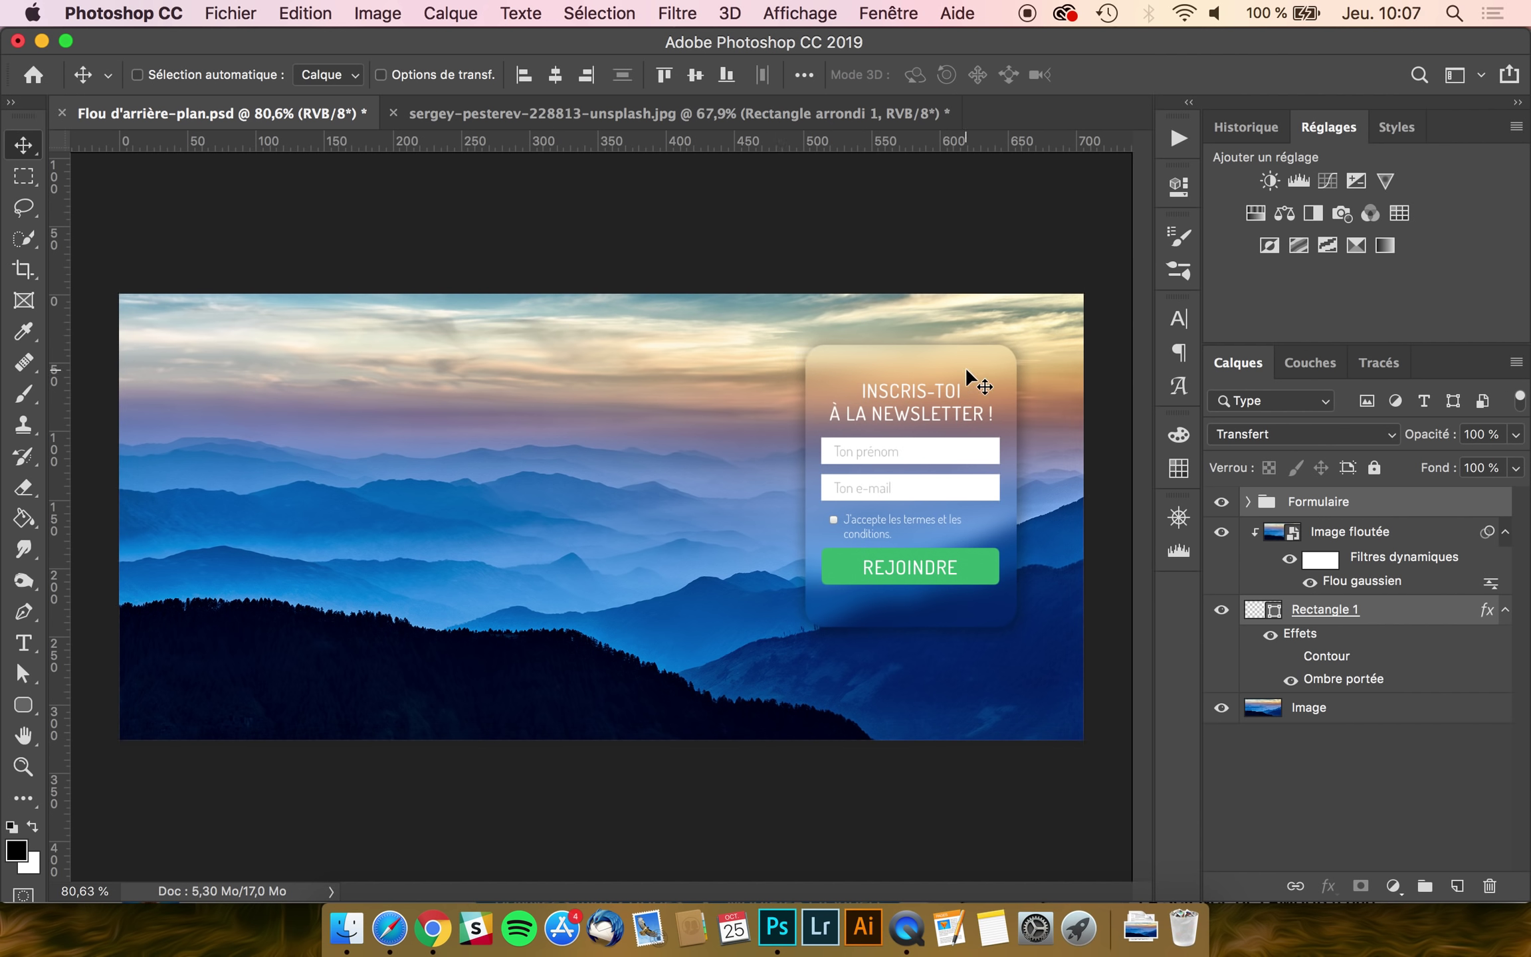
left_click_drag(965, 368, 973, 382)
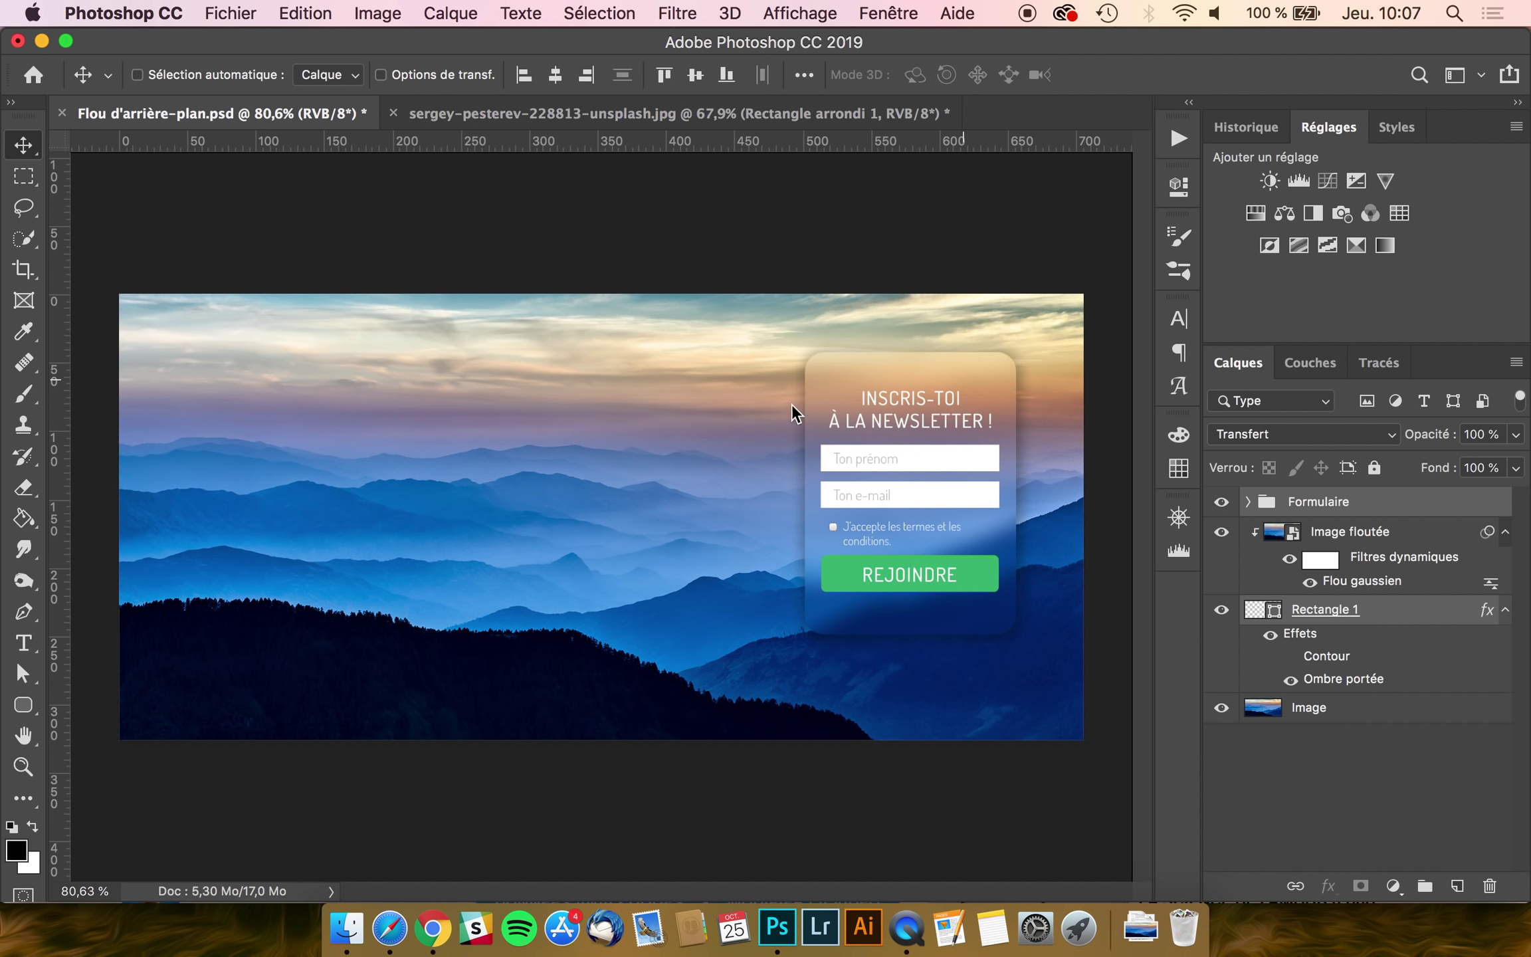